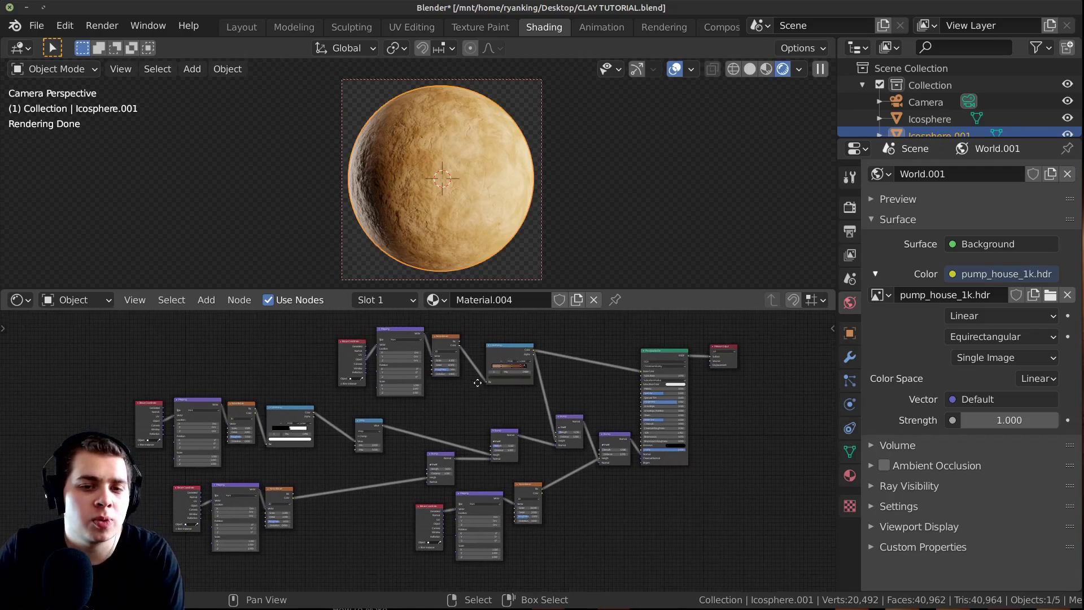
Inspect the light planes and the camera around the sphere, finishing in camera view
{"action": "mouse_move", "coordinate": [510, 368]}
{"action": "middle_mouse_down"}
{"action": "mouse_move", "coordinate": [479, 394]}
{"action": "mouse_move", "coordinate": [515, 388]}
{"action": "middle_mouse_up"}
{"action": "scroll", "coordinate": [479, 394], "scroll_direction": "up", "scroll_amount": 1}
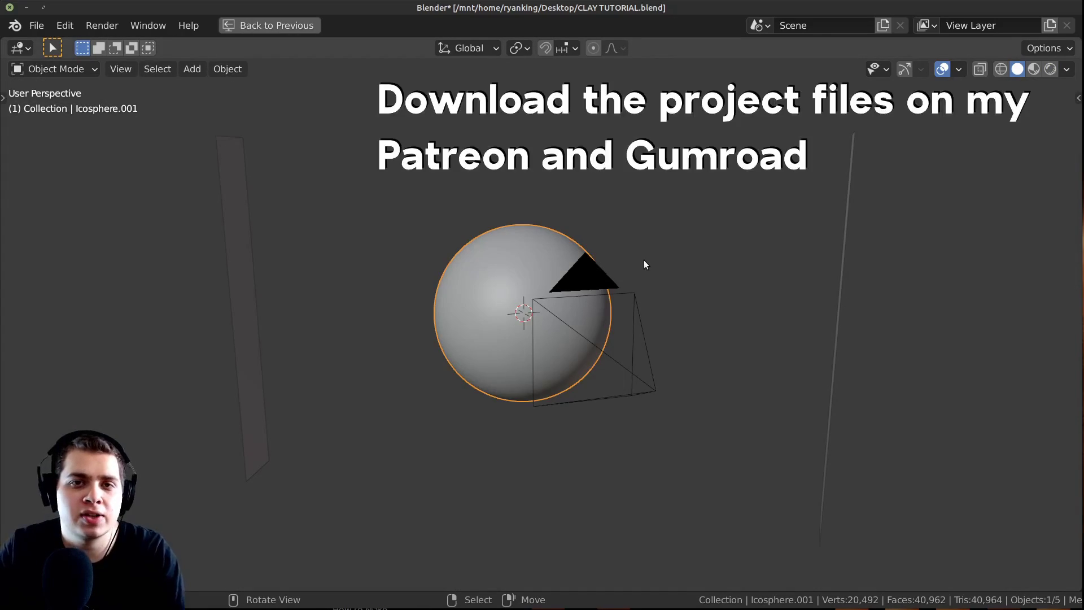
{"action": "mouse_move", "coordinate": [644, 261]}
{"action": "middle_mouse_down"}
{"action": "mouse_move", "coordinate": [631, 264]}
{"action": "mouse_move", "coordinate": [820, 247]}
{"action": "mouse_move", "coordinate": [837, 222]}
{"action": "middle_mouse_up"}
{"action": "left_click", "coordinate": [842, 223]}
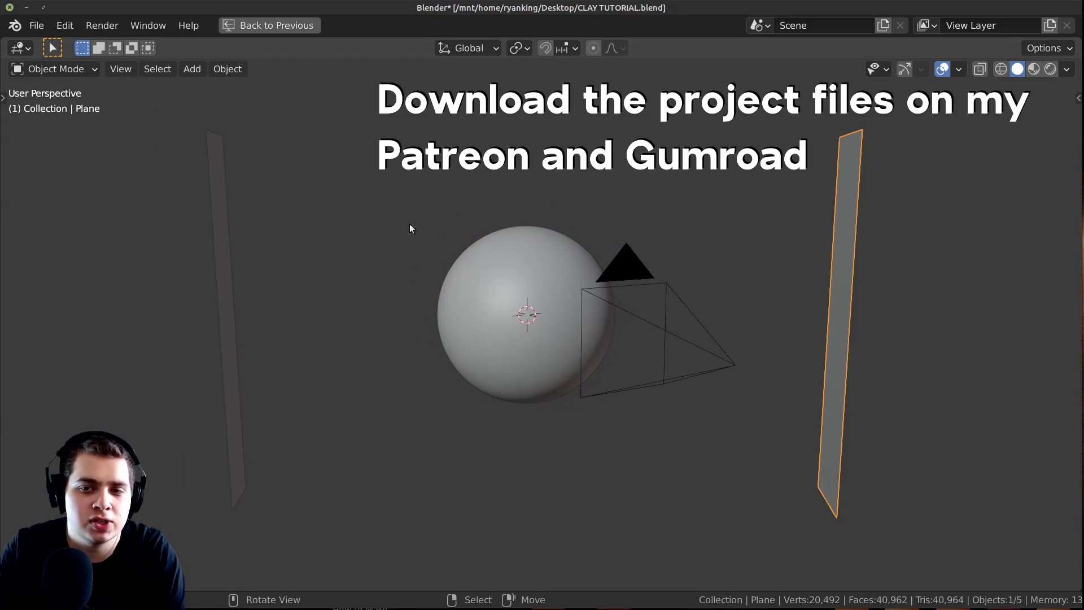
{"action": "left_click", "coordinate": [236, 235]}
{"action": "middle_click_drag", "start_coordinate": [236, 235], "coordinate": [678, 309]}
{"action": "left_click", "coordinate": [612, 283]}
{"action": "scroll", "coordinate": [624, 272], "scroll_direction": "up", "scroll_amount": 2}
{"action": "left_click", "coordinate": [714, 307]}
{"action": "key", "text": "KP_0"}
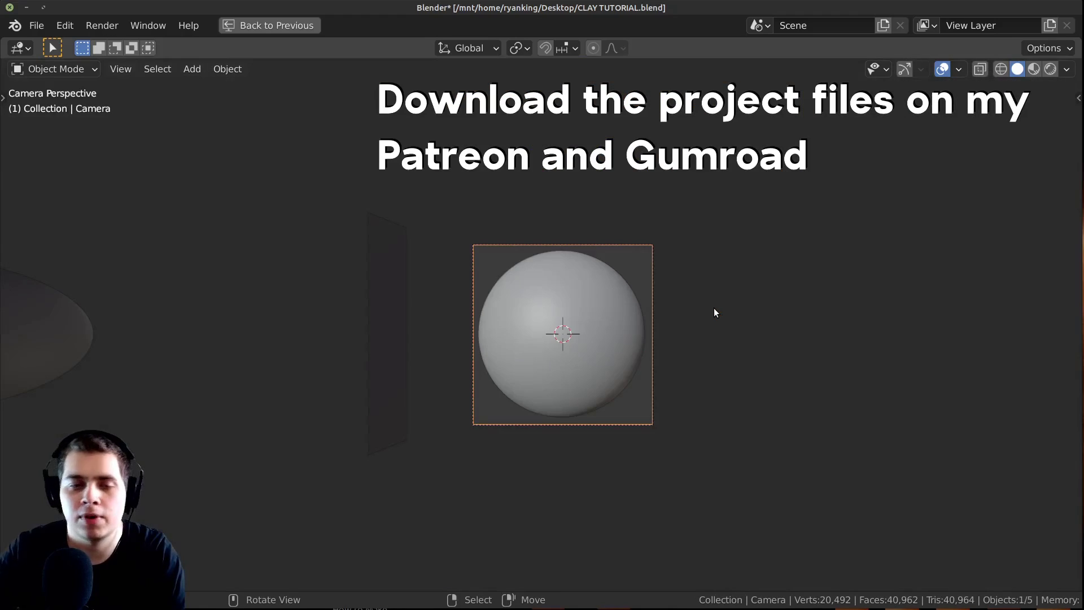
{"action": "scroll", "coordinate": [647, 215], "scroll_direction": "up", "scroll_amount": 3}
{"action": "middle_click_drag", "start_coordinate": [592, 227], "coordinate": [602, 213], "text": "shift"}
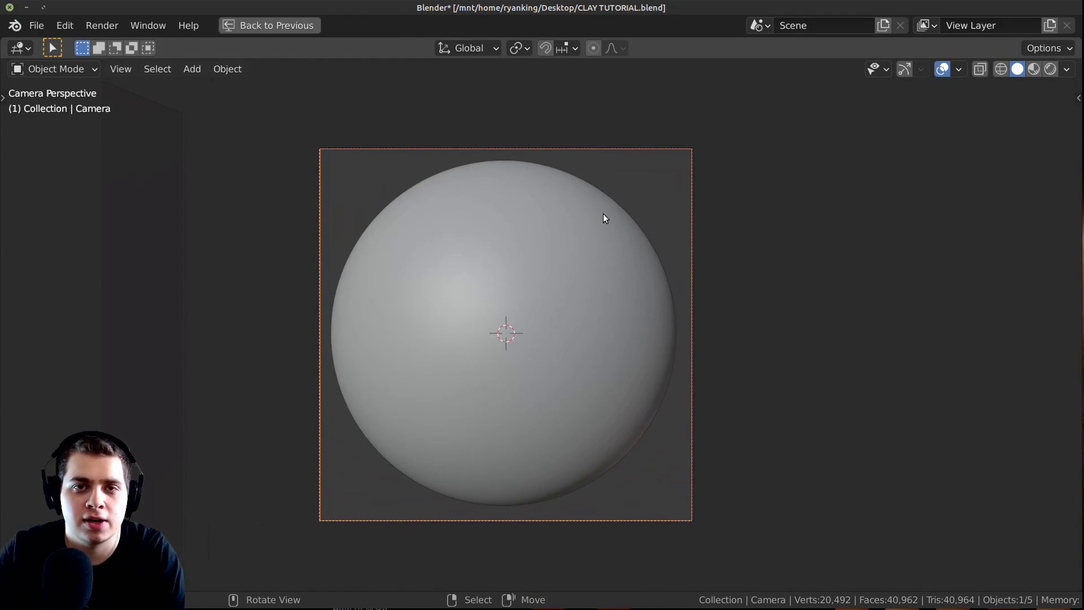
{"action": "key", "text": "ctrl+space"}
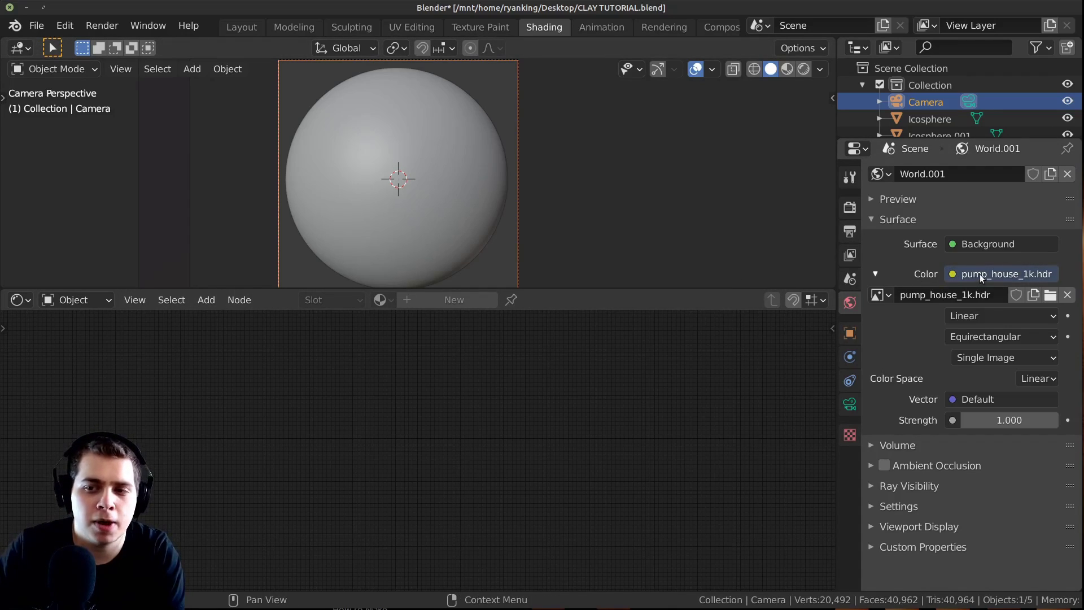
Examine the world's pump_house_1k.hdr environment colour and the finished sphere material's node setup
{"action": "left_click", "coordinate": [1024, 274]}
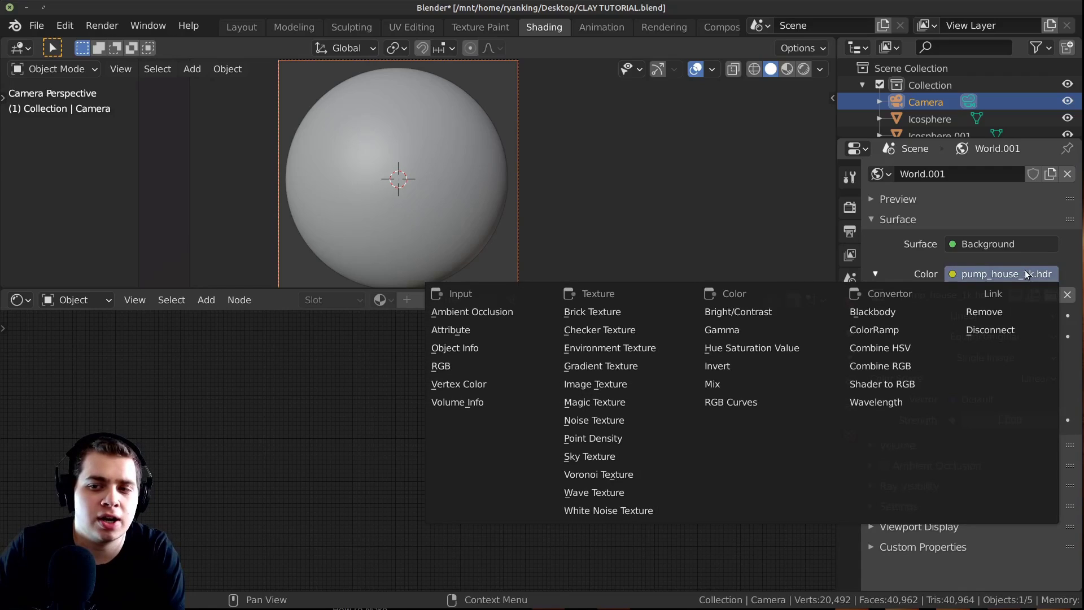
{"action": "key", "text": "Escape"}
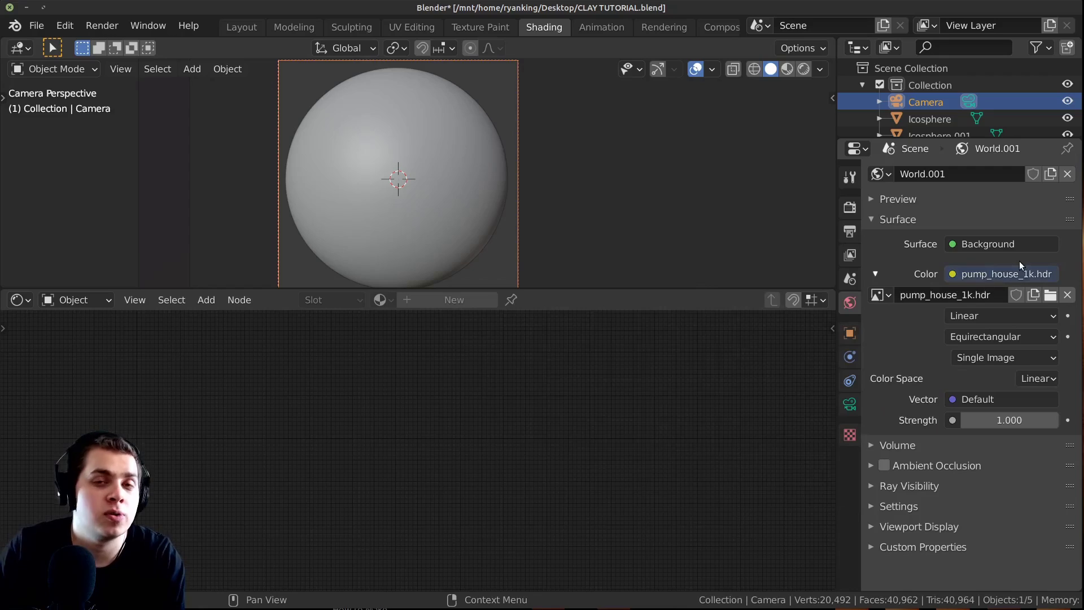
{"action": "scroll", "coordinate": [521, 148], "scroll_direction": "down", "scroll_amount": 2}
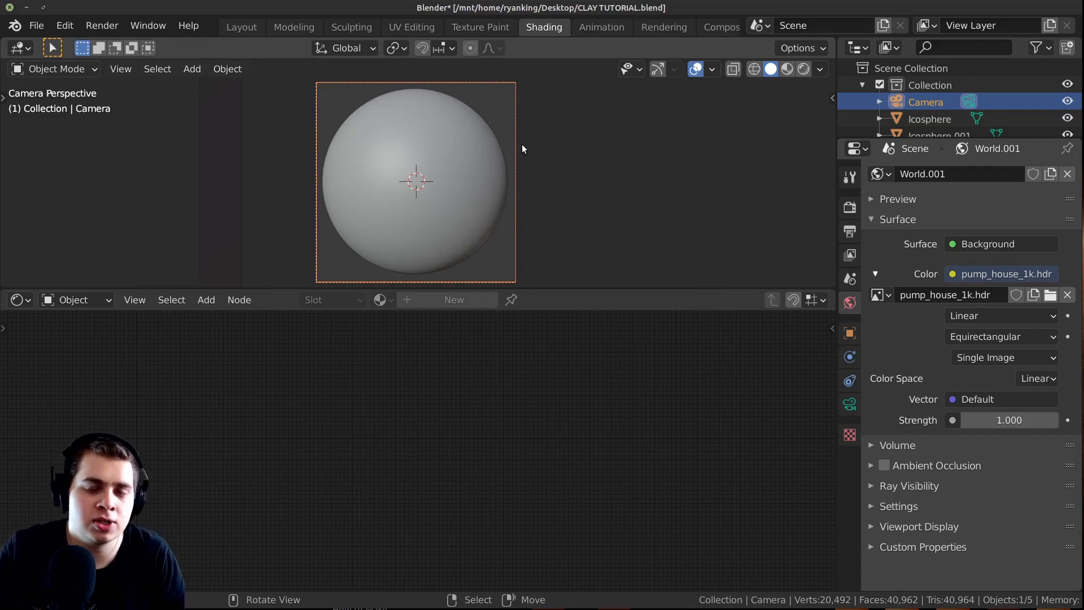
{"action": "middle_click_drag", "start_coordinate": [569, 210], "coordinate": [591, 206], "text": "shift"}
{"action": "right_click", "coordinate": [404, 174]}
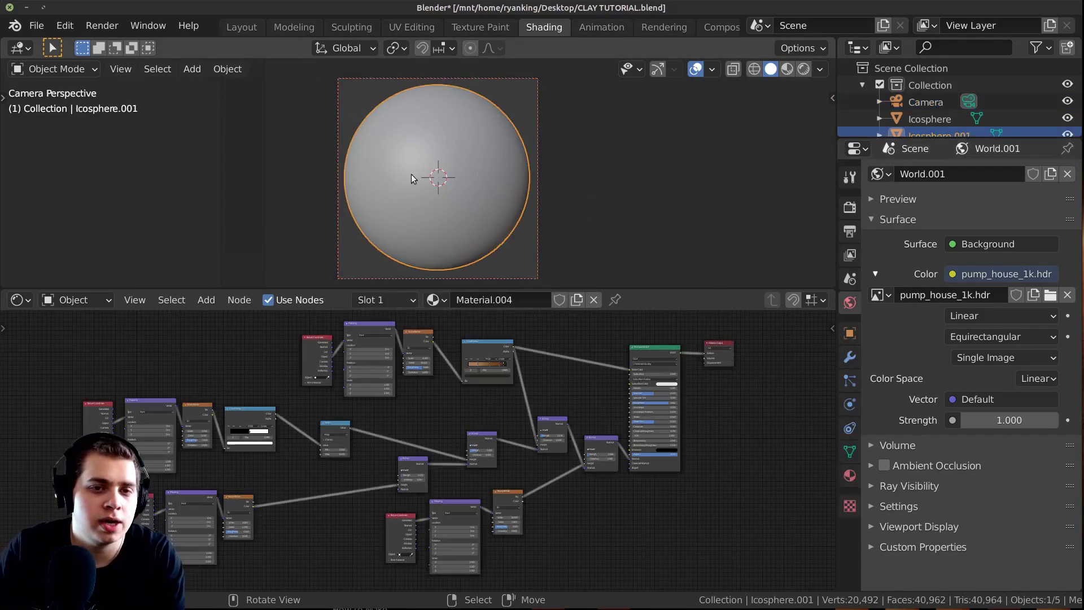
{"action": "middle_click_drag", "start_coordinate": [405, 174], "coordinate": [410, 175], "text": "shift"}
{"action": "scroll", "coordinate": [448, 432], "scroll_direction": "down", "scroll_amount": 4}
{"action": "scroll", "coordinate": [449, 432], "scroll_direction": "up", "scroll_amount": 5}
{"action": "scroll", "coordinate": [506, 403], "scroll_direction": "down", "scroll_amount": 1}
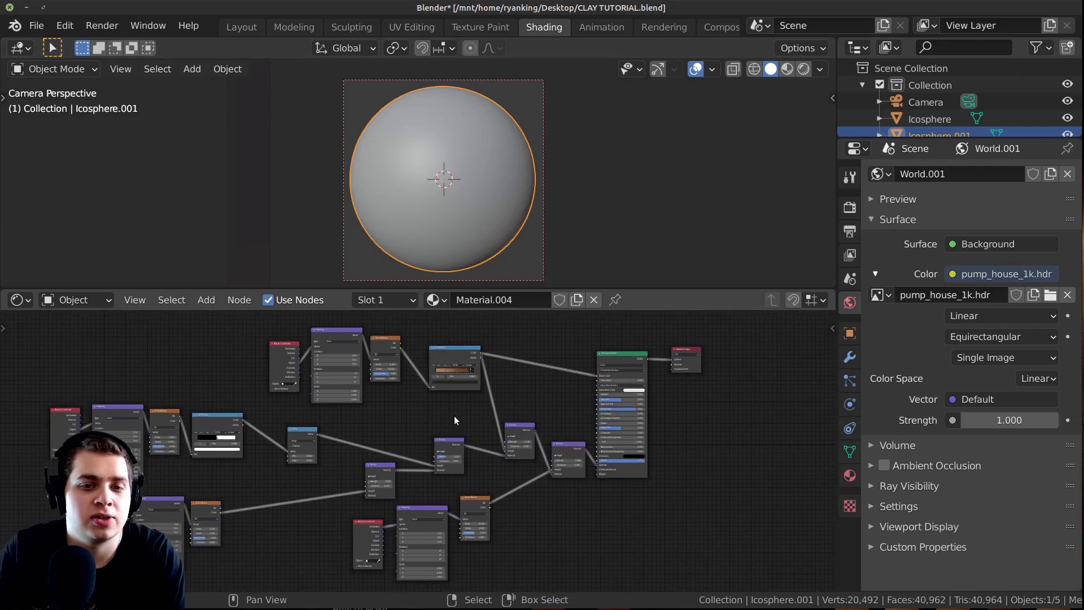
Review the view transform and look options under Color Management in the render settings
{"action": "left_click", "coordinate": [850, 207]}
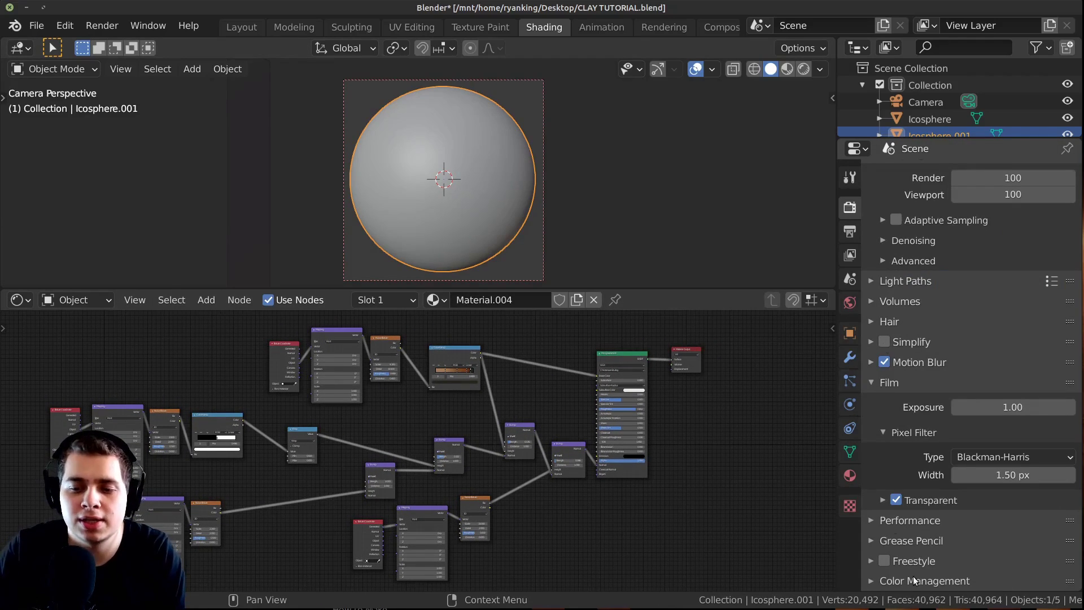
{"action": "left_click", "coordinate": [876, 581]}
{"action": "scroll", "coordinate": [881, 564], "scroll_direction": "down", "scroll_amount": 5}
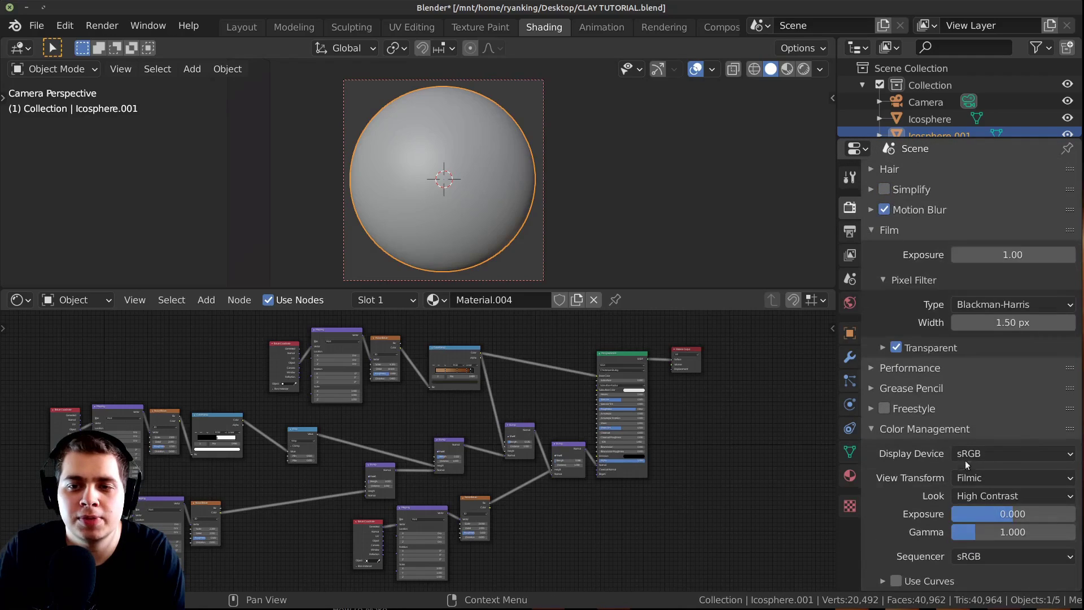
{"action": "left_click", "coordinate": [975, 479]}
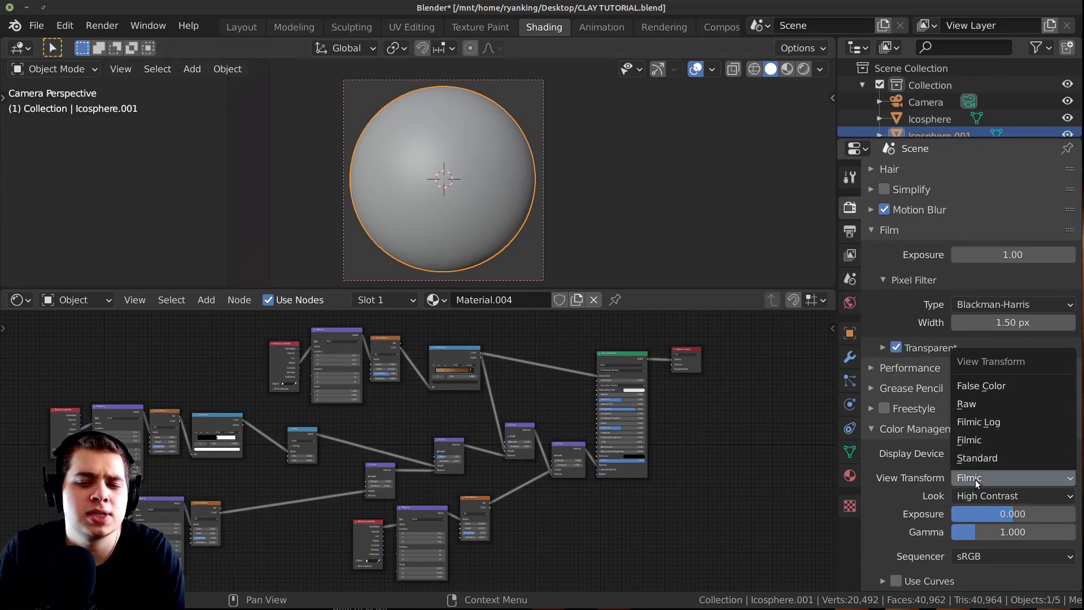
{"action": "left_click", "coordinate": [980, 476]}
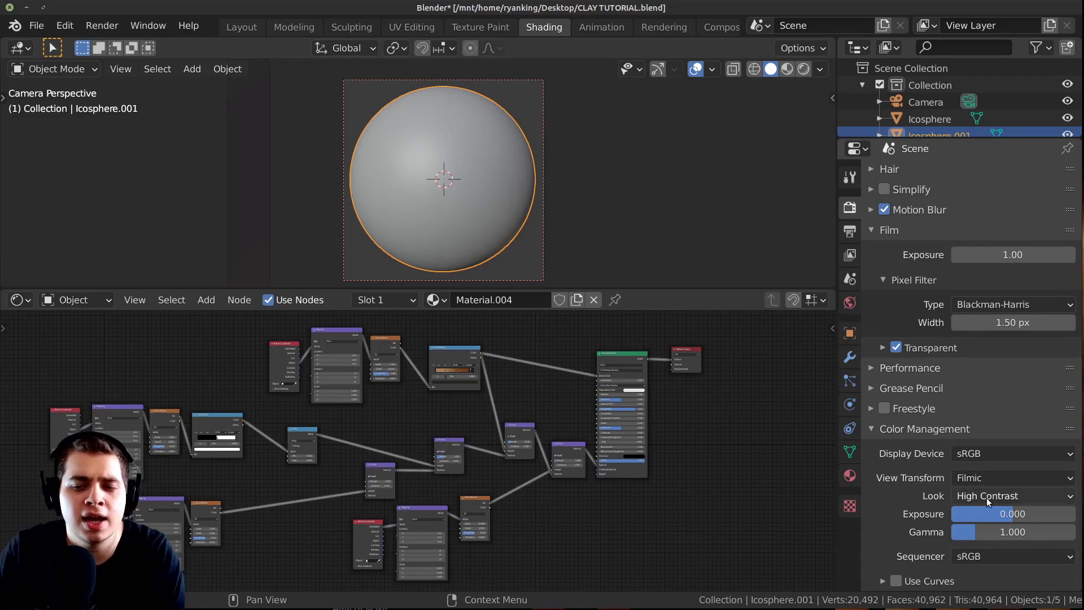
{"action": "left_click", "coordinate": [983, 496]}
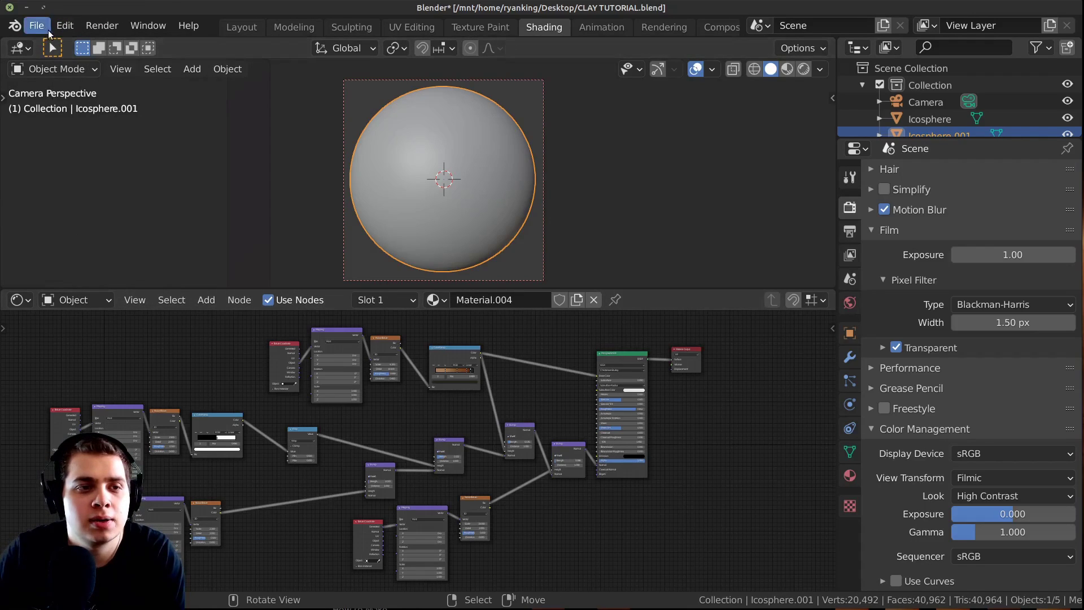
Search the add-on preferences for "node" and inspect the matching add-on
{"action": "left_click", "coordinate": [62, 27]}
{"action": "left_click", "coordinate": [83, 266]}
{"action": "left_click", "coordinate": [51, 221]}
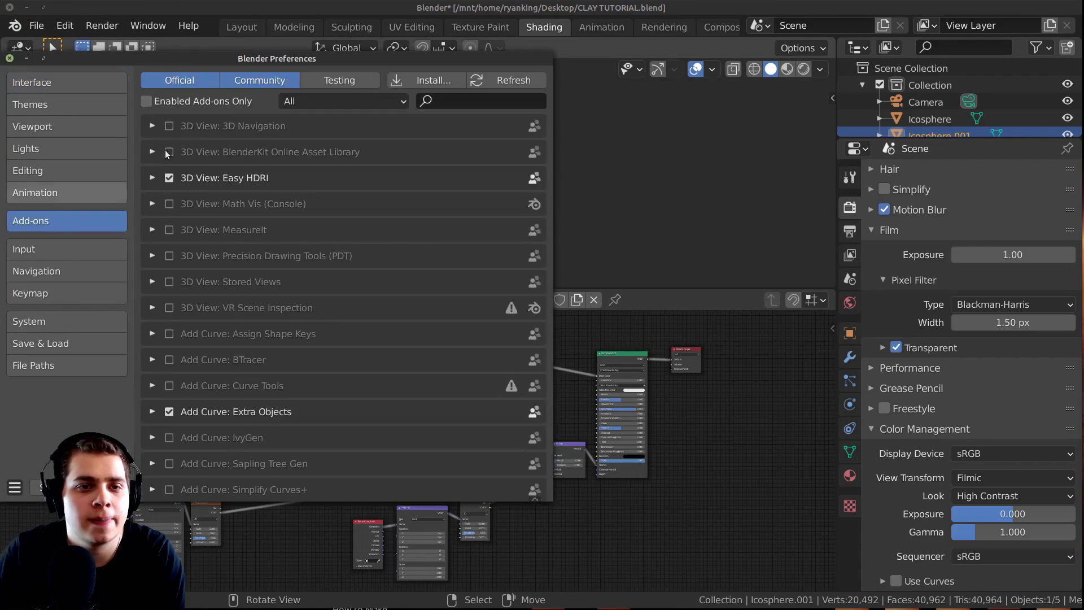
{"action": "left_click_drag", "start_coordinate": [264, 62], "coordinate": [451, 87]}
{"action": "left_click", "coordinate": [696, 120]}
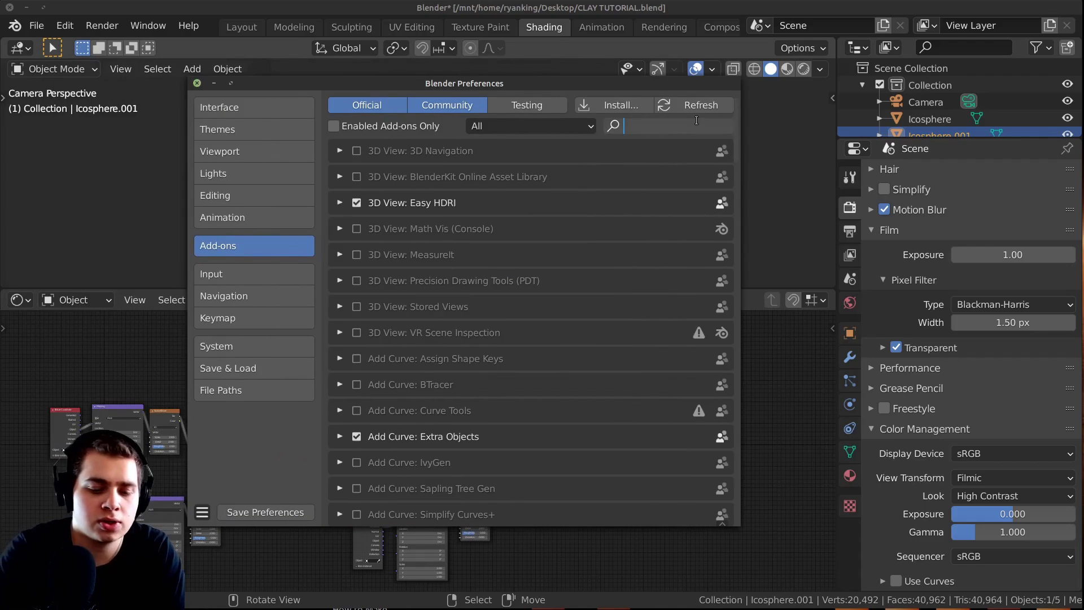
{"action": "type", "text": "node"}
{"action": "left_click", "coordinate": [377, 203]}
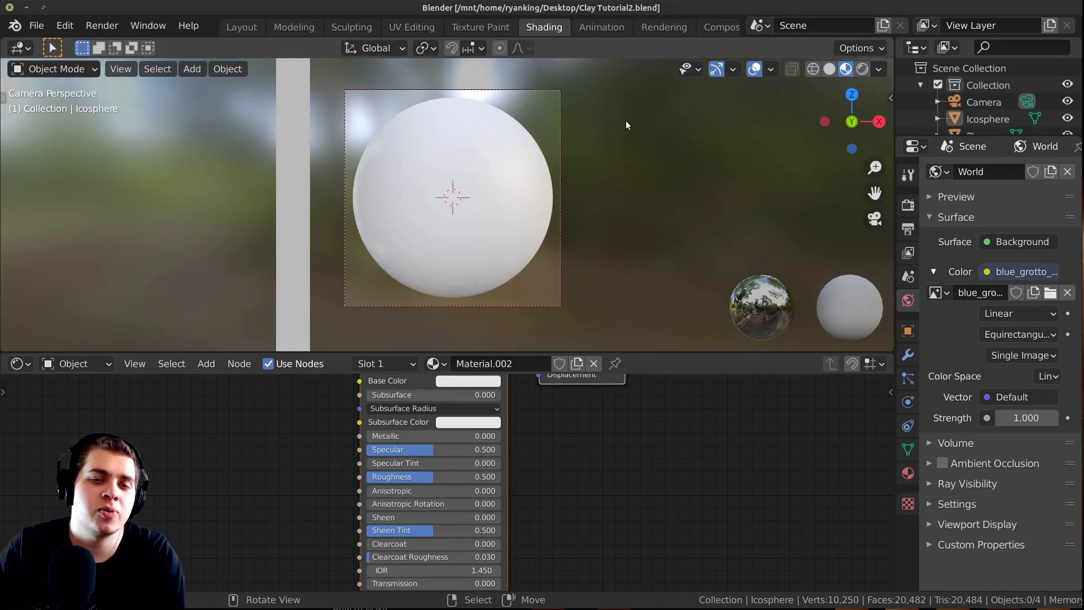
Hide the navigation gizmos in the 3D viewport of the Clay Tutorial2 scene
{"action": "left_click", "coordinate": [721, 72]}
{"action": "middle_click_drag", "start_coordinate": [585, 210], "coordinate": [617, 215], "text": "shift"}
{"action": "middle_click_drag", "start_coordinate": [540, 235], "coordinate": [524, 245], "text": "shift"}
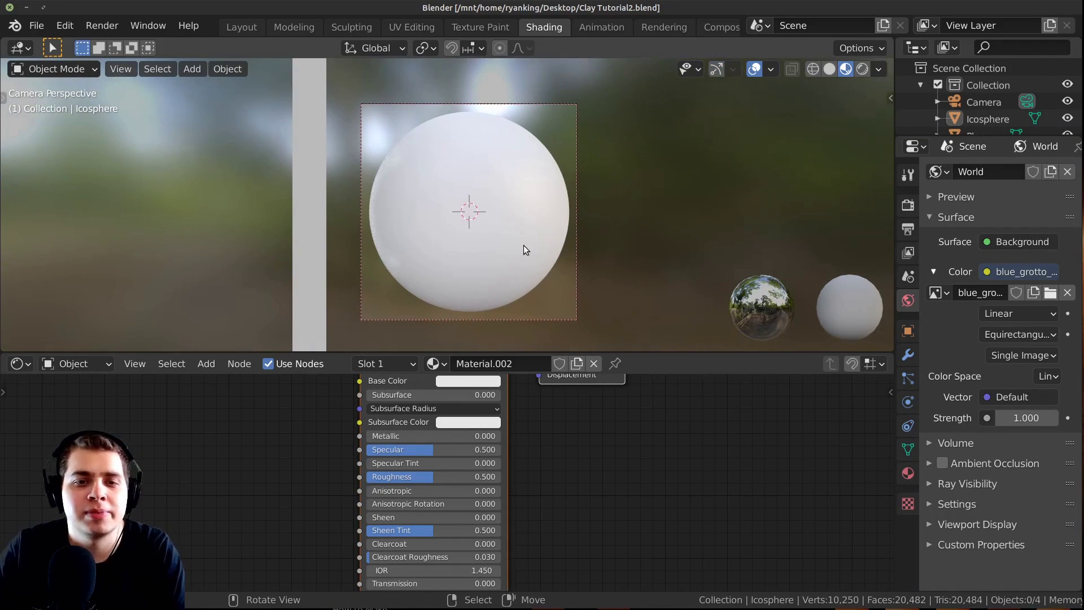
Rename the sphere's material to "clay"
{"action": "scroll", "coordinate": [524, 245], "scroll_direction": "down", "scroll_amount": 2}
{"action": "scroll", "coordinate": [483, 455], "scroll_direction": "down", "scroll_amount": 1}
{"action": "scroll", "coordinate": [522, 186], "scroll_direction": "up", "scroll_amount": 3}
{"action": "scroll", "coordinate": [502, 445], "scroll_direction": "down", "scroll_amount": 8}
{"action": "middle_click_drag", "start_coordinate": [488, 443], "coordinate": [579, 443]}
{"action": "scroll", "coordinate": [441, 431], "scroll_direction": "up", "scroll_amount": 1}
{"action": "left_click", "coordinate": [504, 363]}
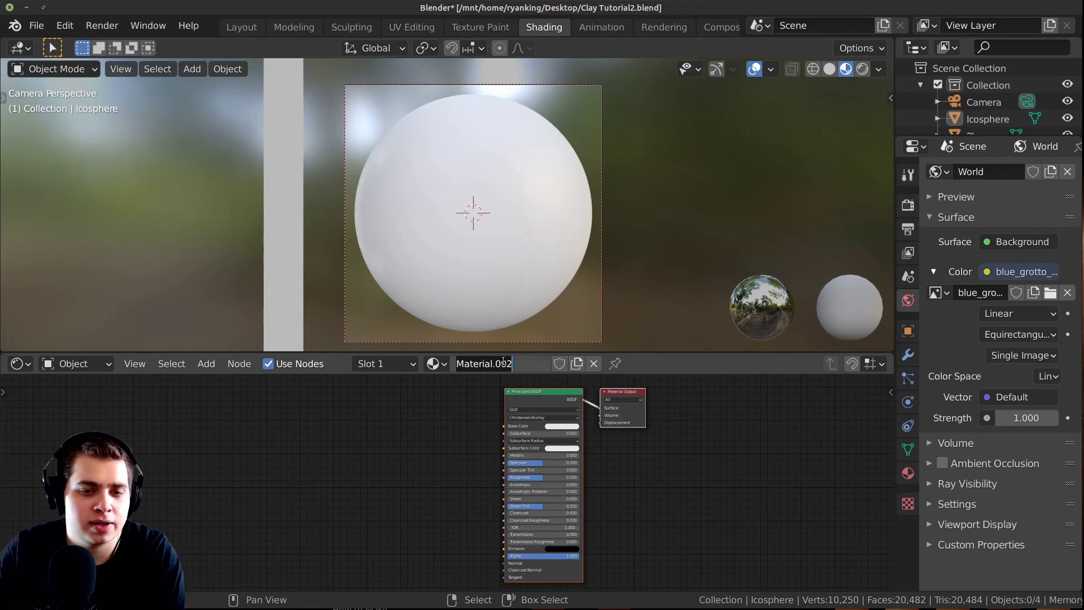
{"action": "type", "text": "clay"}
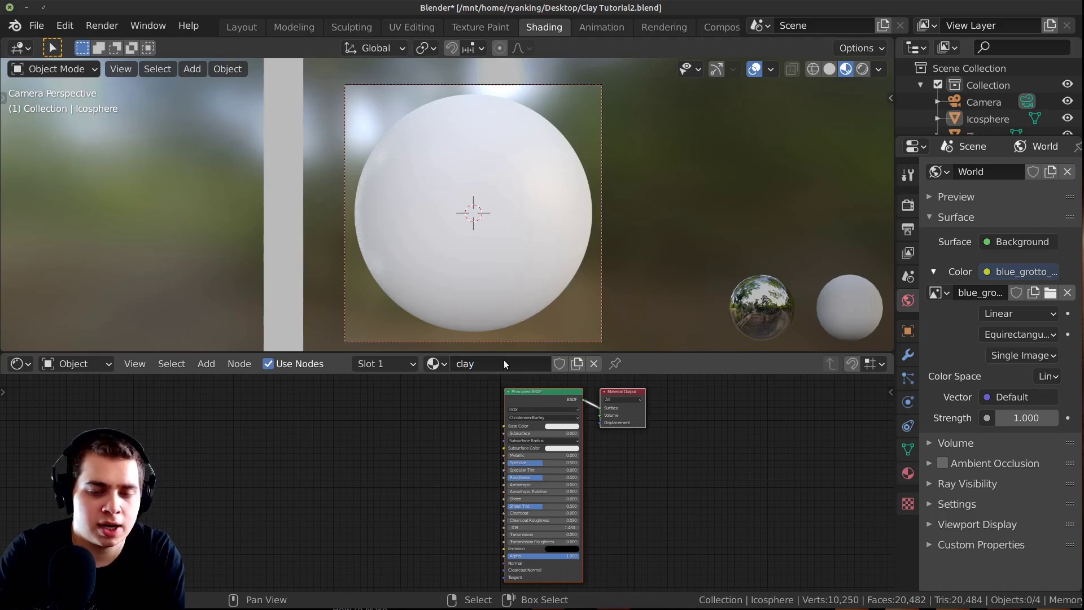
Switch the 3D viewport to rendered shading
{"action": "middle_click_drag", "start_coordinate": [540, 196], "coordinate": [527, 195], "text": "shift"}
{"action": "key", "text": "z"}
{"action": "key", "text": "8"}
{"action": "middle_click_drag", "start_coordinate": [607, 207], "coordinate": [616, 201], "text": "shift"}
Add a Noise Texture node to the clay material, placed well ahead of the Principled BSDF
{"action": "scroll", "coordinate": [420, 441], "scroll_direction": "down", "scroll_amount": 4}
{"action": "middle_click_drag", "start_coordinate": [418, 438], "coordinate": [384, 444]}
{"action": "scroll", "coordinate": [402, 409], "scroll_direction": "up", "scroll_amount": 3}
{"action": "scroll", "coordinate": [402, 409], "scroll_direction": "up", "scroll_amount": 1}
{"action": "middle_click_drag", "start_coordinate": [474, 430], "coordinate": [513, 427]}
{"action": "middle_click_drag", "start_coordinate": [465, 402], "coordinate": [586, 400]}
{"action": "key", "text": "shift+a"}
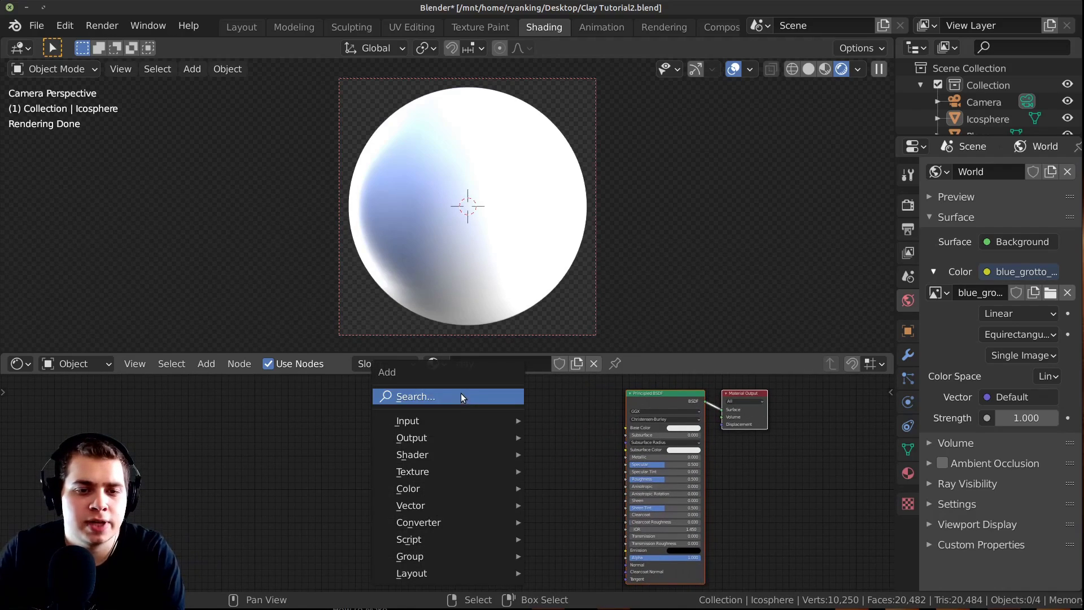
{"action": "left_click", "coordinate": [460, 393]}
{"action": "type", "text": "noi"}
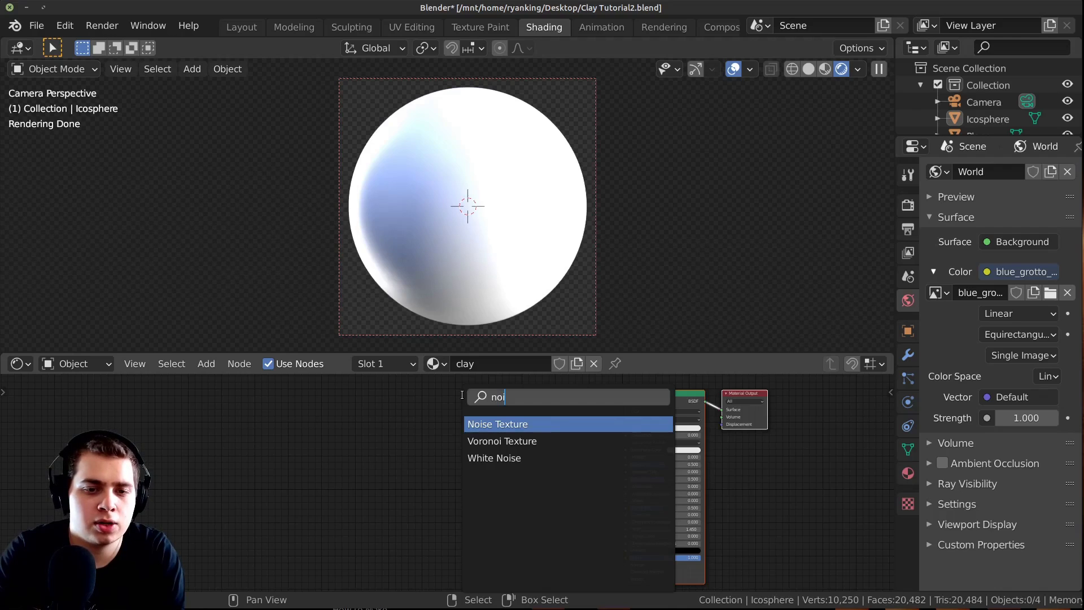
{"action": "left_click", "coordinate": [492, 422]}
{"action": "left_click", "coordinate": [451, 417]}
Attach Texture Coordinate and Mapping nodes to the Noise Texture and arrange the three nodes with space before the Principled BSDF
{"action": "scroll", "coordinate": [452, 417], "scroll_direction": "up", "scroll_amount": 1}
{"action": "scroll", "coordinate": [446, 440], "scroll_direction": "up", "scroll_amount": 1}
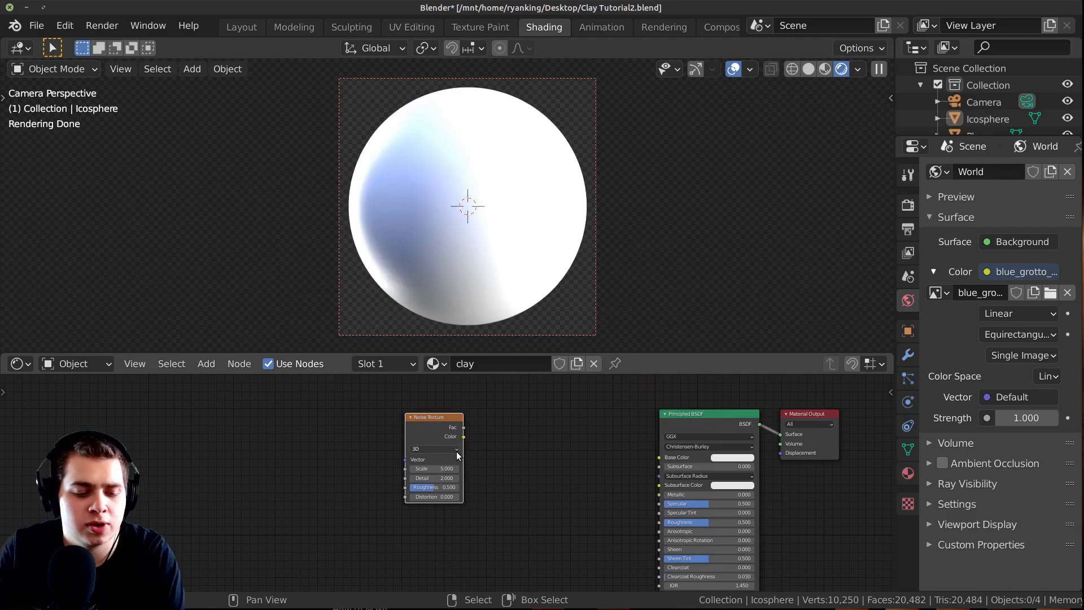
{"action": "left_click_drag", "start_coordinate": [458, 444], "coordinate": [468, 445]}
{"action": "key", "text": "ctrl+t"}
{"action": "middle_click_drag", "start_coordinate": [504, 419], "coordinate": [550, 419]}
{"action": "key", "text": "b"}
{"action": "left_click_drag", "start_coordinate": [551, 405], "coordinate": [234, 476]}
{"action": "key", "text": "g"}
{"action": "left_click", "coordinate": [205, 455]}
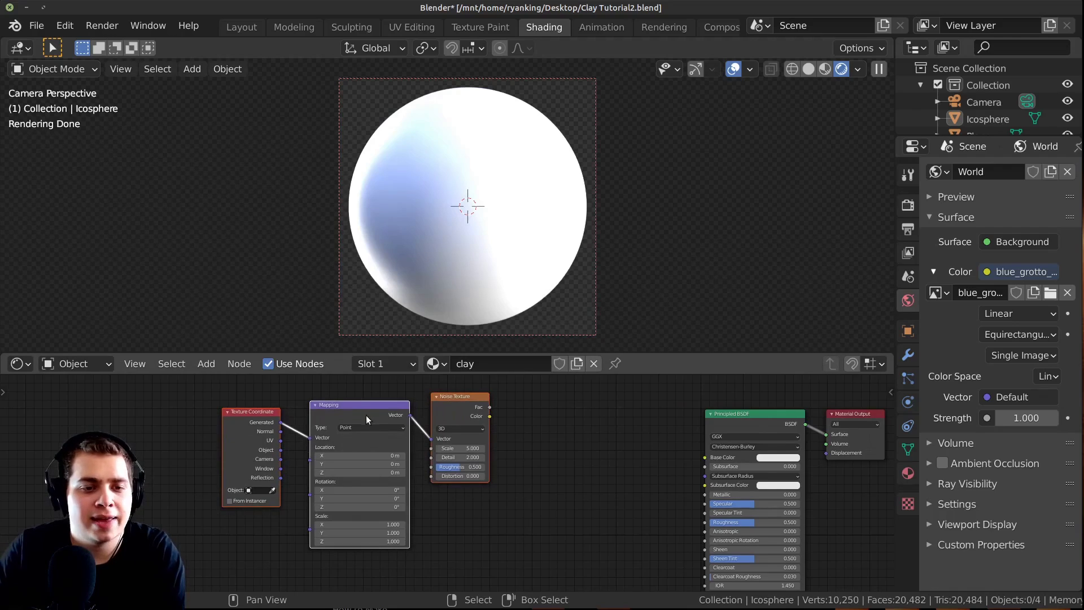
{"action": "middle_click_drag", "start_coordinate": [367, 416], "coordinate": [444, 452]}
{"action": "left_click_drag", "start_coordinate": [443, 450], "coordinate": [437, 440]}
{"action": "left_click_drag", "start_coordinate": [326, 455], "coordinate": [321, 452]}
Connect the Texture Coordinate's Object output to the Mapping node's Vector input in place of Generated, and tidy the Mapping node's position
{"action": "scroll", "coordinate": [277, 489], "scroll_direction": "up", "scroll_amount": 3}
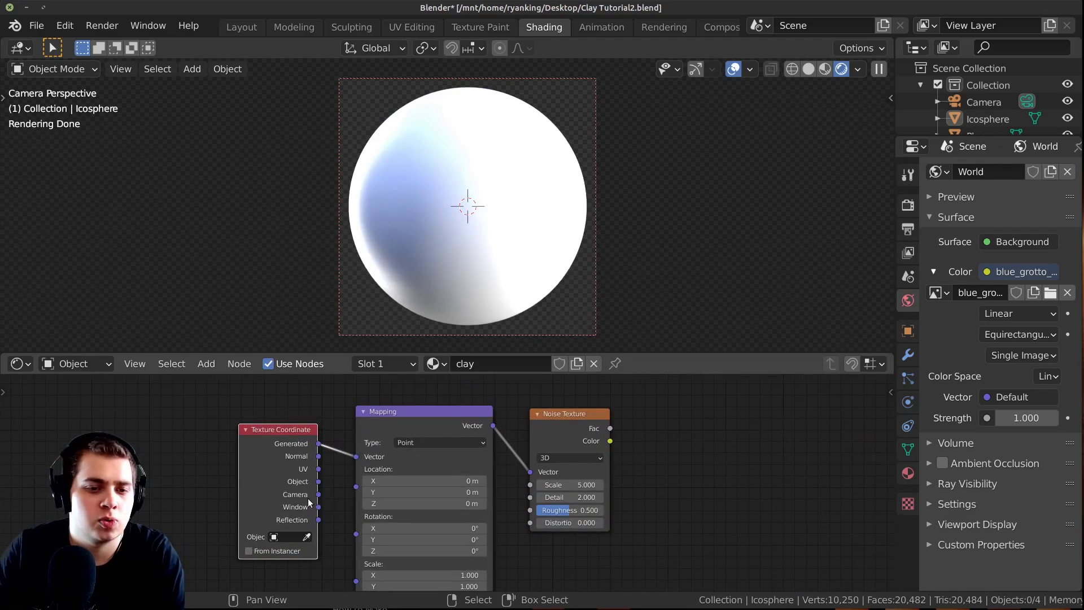
{"action": "left_click_drag", "start_coordinate": [272, 482], "coordinate": [282, 499]}
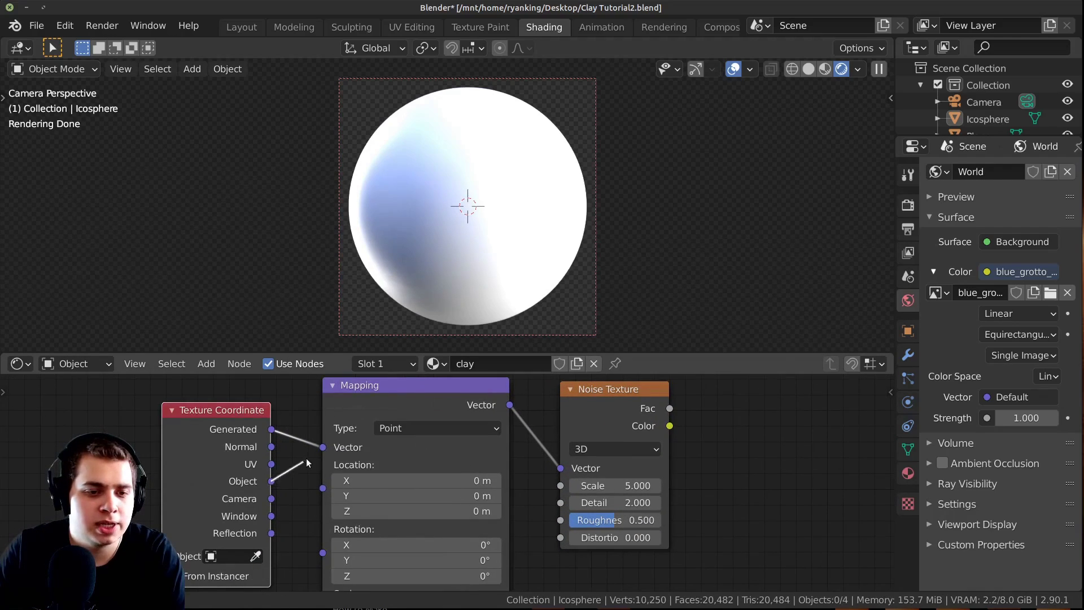
{"action": "left_click_drag", "start_coordinate": [326, 451], "coordinate": [325, 448]}
{"action": "left_click_drag", "start_coordinate": [346, 390], "coordinate": [345, 402]}
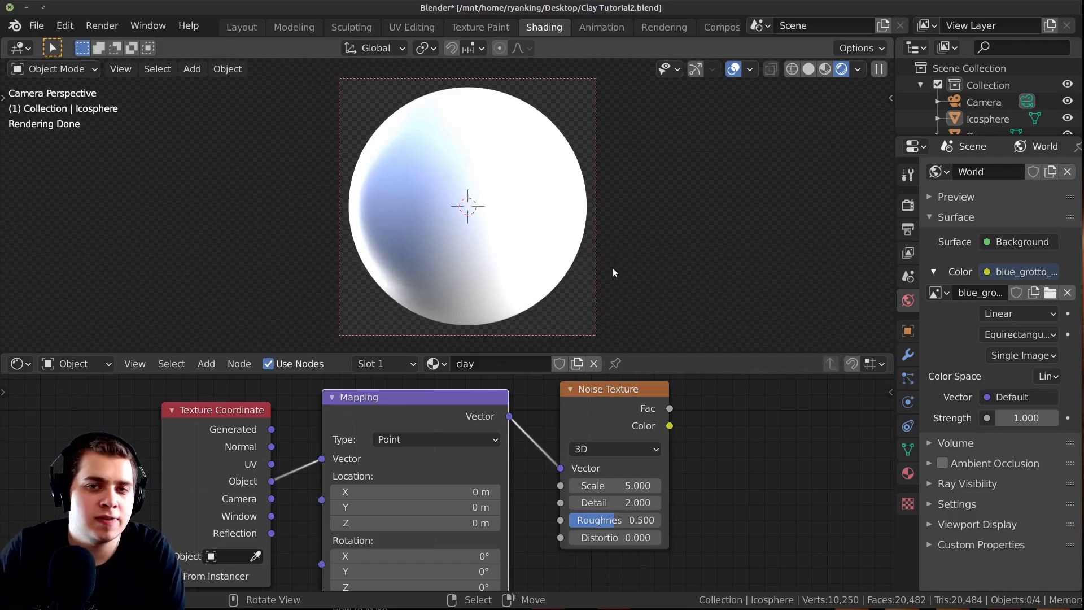
Preview the Noise Texture's Fac output directly on the sphere
{"action": "scroll", "coordinate": [451, 446], "scroll_direction": "down", "scroll_amount": 2}
{"action": "scroll", "coordinate": [546, 476], "scroll_direction": "up", "scroll_amount": 1}
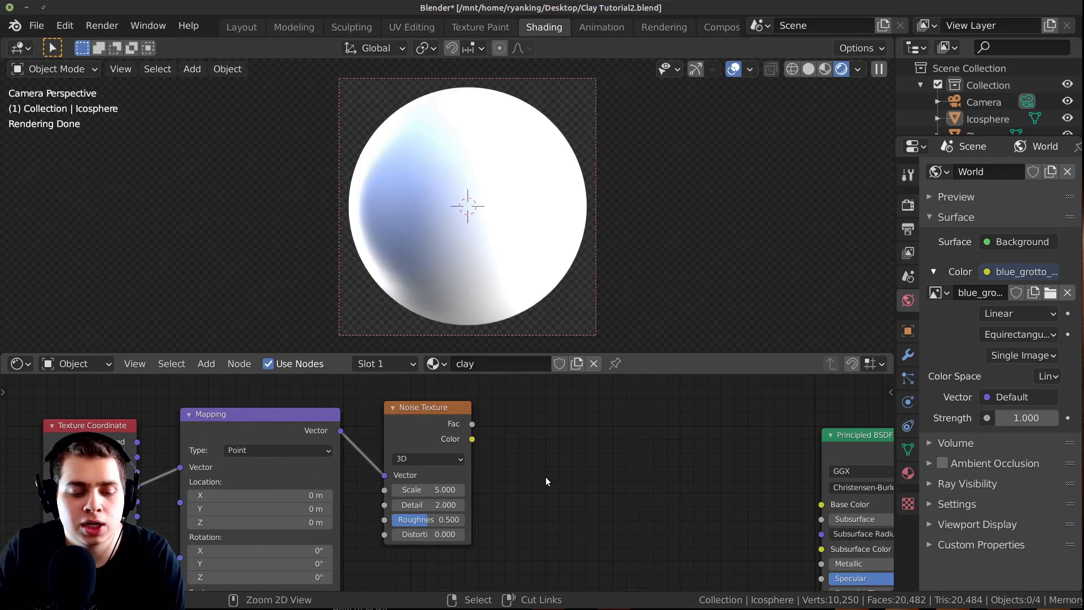
{"action": "left_click", "coordinate": [438, 423], "text": "ctrl+shift"}
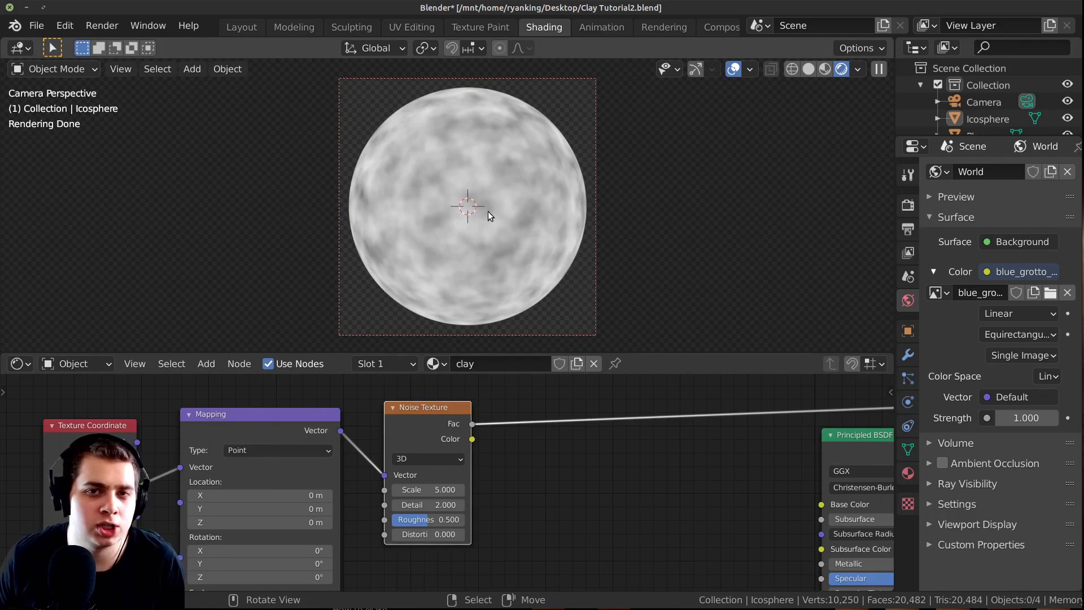
{"action": "scroll", "coordinate": [604, 435], "scroll_direction": "down", "scroll_amount": 2}
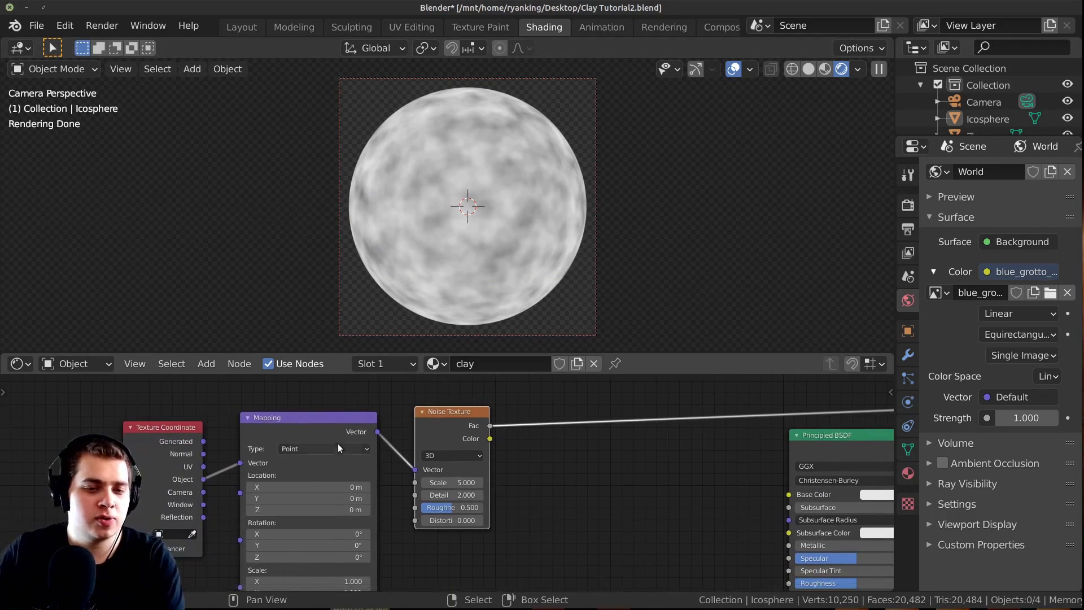
Preview the Texture Coordinate and Mapping nodes on the sphere in turn, and return the preview to the Noise Texture
{"action": "left_click", "coordinate": [151, 445], "text": "ctrl+shift"}
{"action": "left_click", "coordinate": [317, 439], "text": "ctrl+shift"}
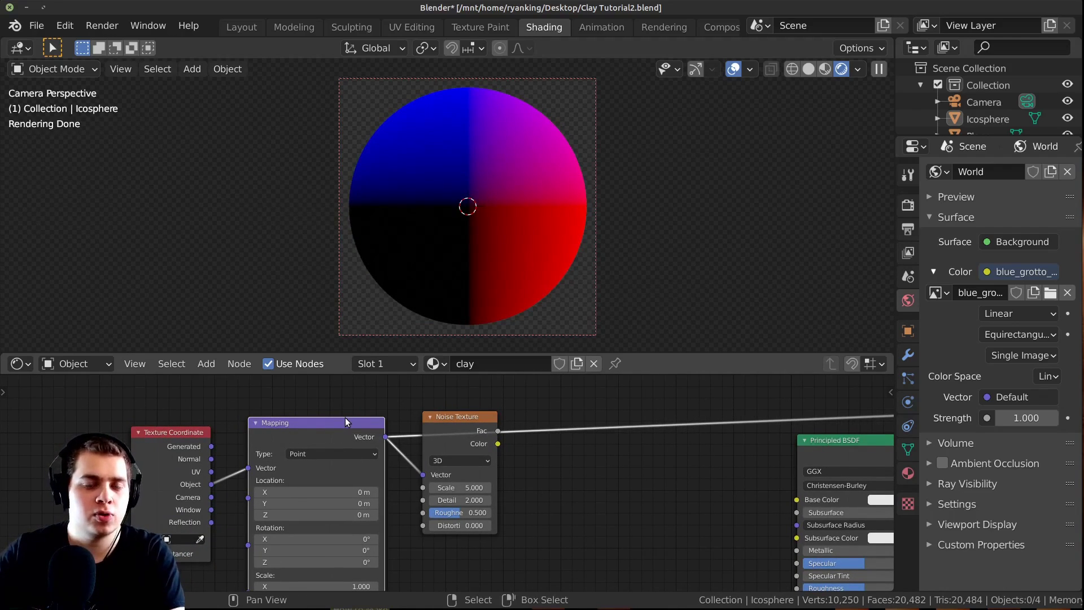
{"action": "scroll", "coordinate": [456, 426], "scroll_direction": "up", "scroll_amount": 1}
{"action": "left_click", "coordinate": [456, 426], "text": "ctrl+shift"}
Set the Noise Texture's Scale to 4.5 and its Detail to 10
{"action": "scroll", "coordinate": [486, 503], "scroll_direction": "up", "scroll_amount": 2}
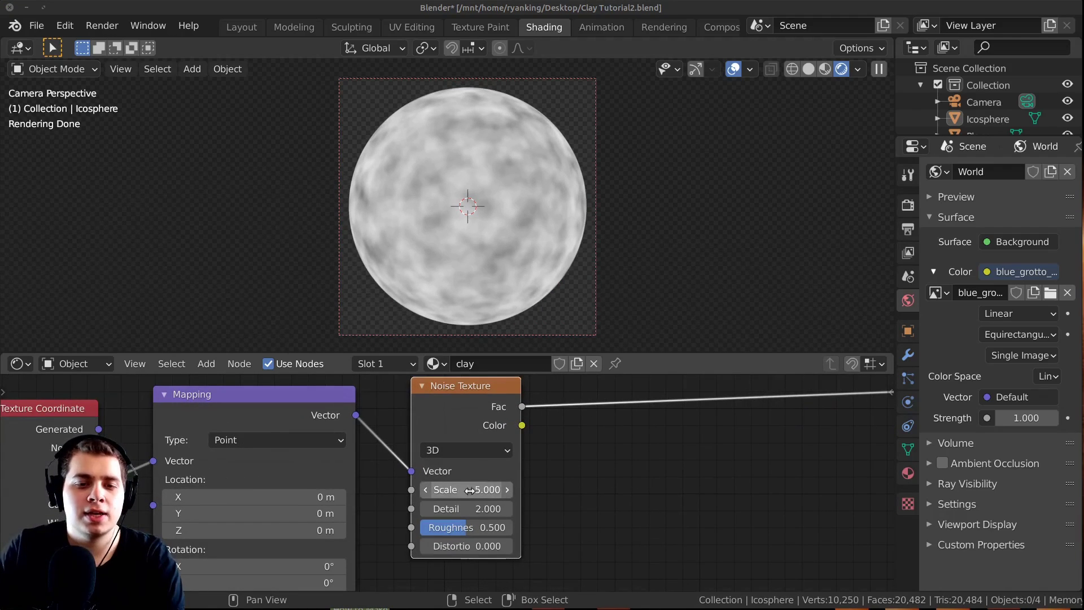
{"action": "left_click", "coordinate": [475, 490]}
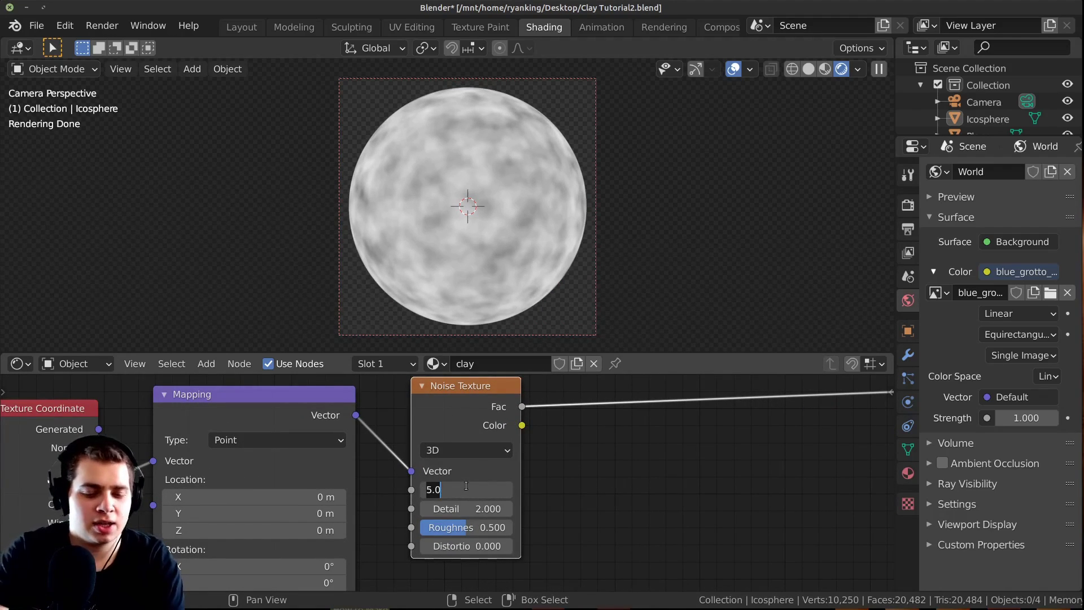
{"action": "type", "text": "4.5"}
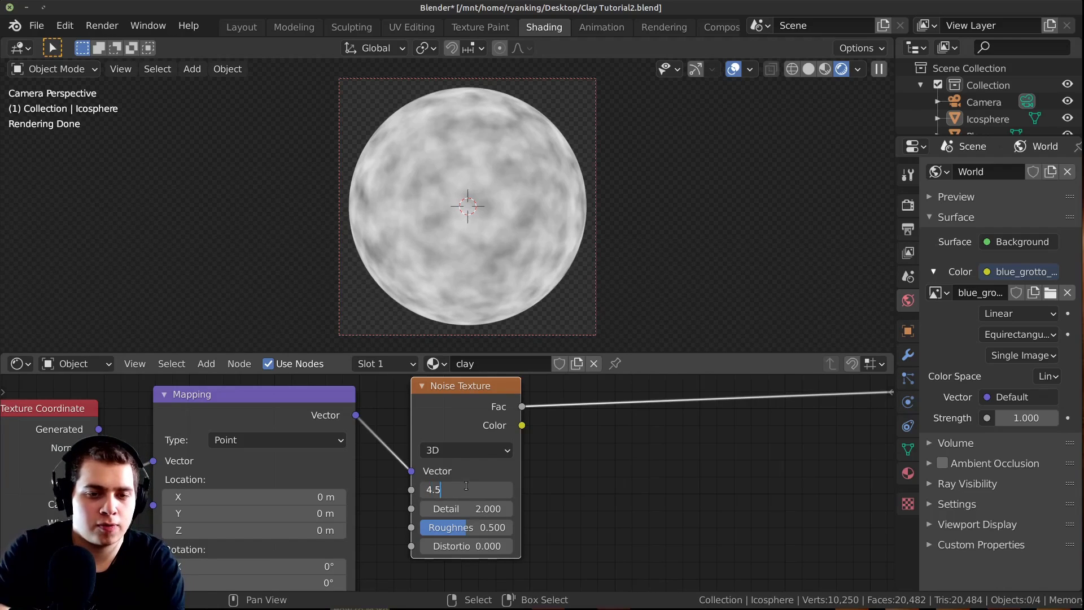
{"action": "key", "text": "Return"}
{"action": "scroll", "coordinate": [461, 492], "scroll_direction": "up", "scroll_amount": 1}
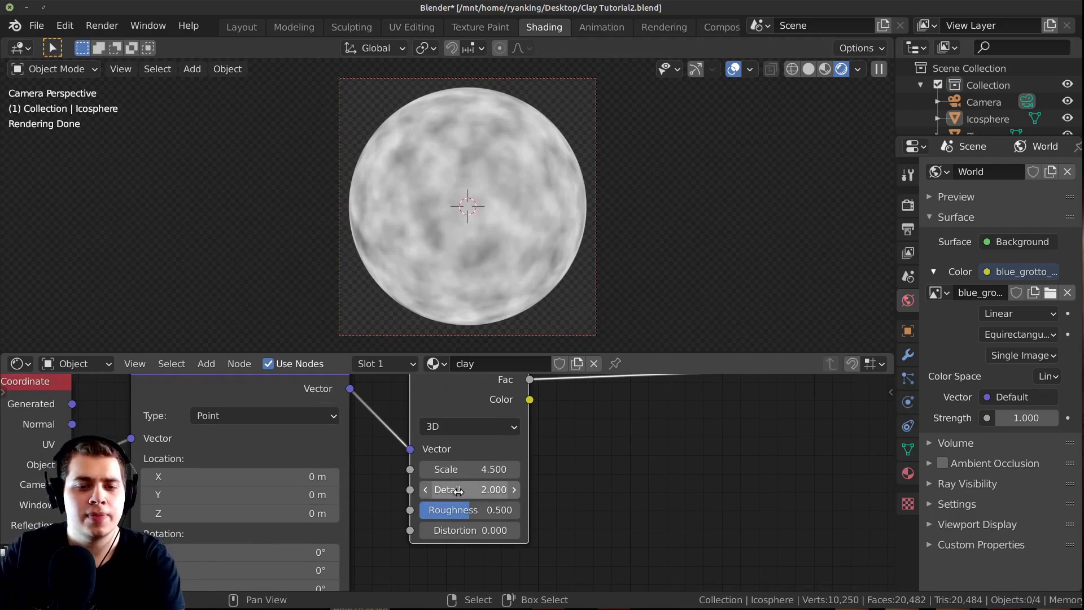
{"action": "left_click", "coordinate": [477, 490]}
{"action": "type", "text": "10"}
{"action": "key", "text": "Return"}
{"action": "scroll", "coordinate": [477, 490], "scroll_direction": "up", "scroll_amount": 2}
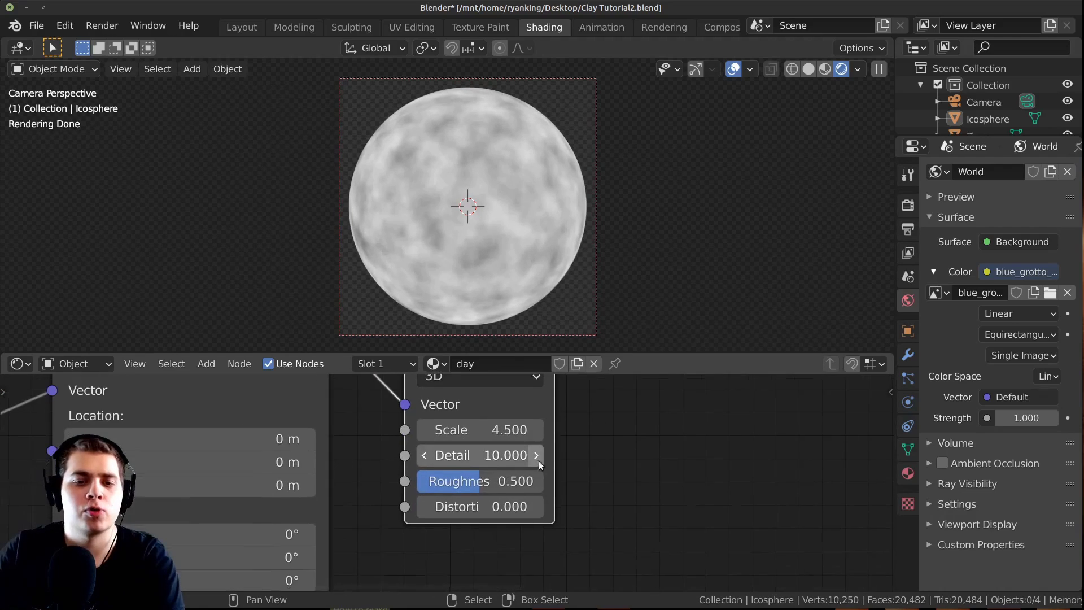
Raise the Noise Texture's Roughness to about 0.597 and set its Distortion to 0.2
{"action": "left_click_drag", "start_coordinate": [478, 491], "coordinate": [488, 490]}
{"action": "left_click", "coordinate": [509, 505]}
{"action": "key", "text": "Return"}
{"action": "left_click", "coordinate": [508, 504]}
{"action": "type", "text": ".3"}
{"action": "key", "text": "Return"}
{"action": "scroll", "coordinate": [596, 447], "scroll_direction": "down", "scroll_amount": 2}
{"action": "scroll", "coordinate": [496, 476], "scroll_direction": "up", "scroll_amount": 2}
{"action": "left_click", "coordinate": [492, 509]}
{"action": "key", "text": "BackSpace"}
{"action": "type", "text": "2"}
{"action": "key", "text": "Return"}
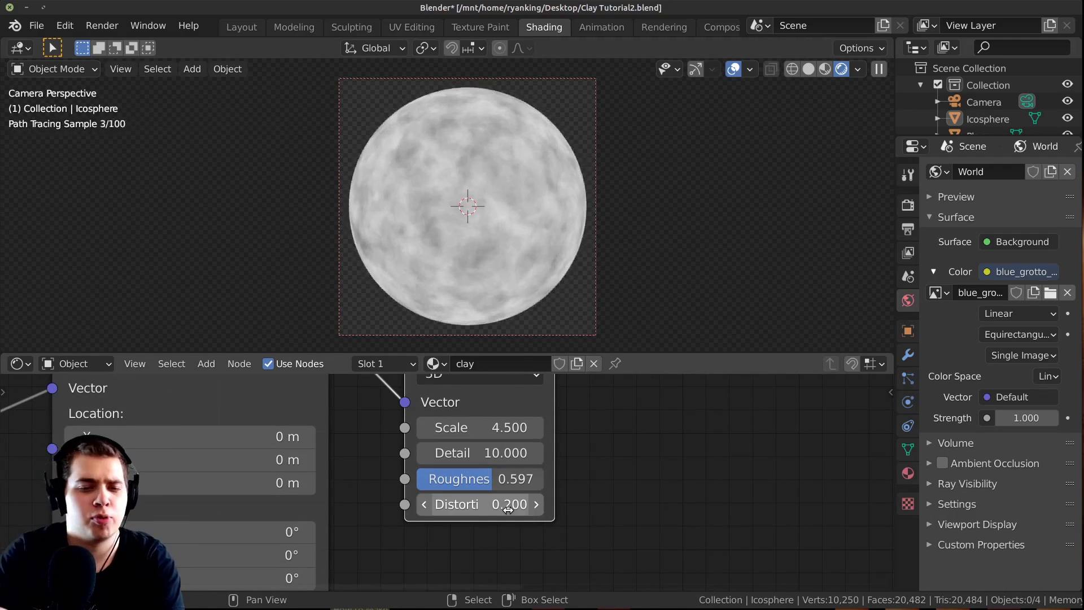
Add a ColorRamp node and insert it on the link coming from the Noise Texture's Fac output
{"action": "scroll", "coordinate": [497, 514], "scroll_direction": "down", "scroll_amount": 3}
{"action": "scroll", "coordinate": [440, 525], "scroll_direction": "down", "scroll_amount": 1}
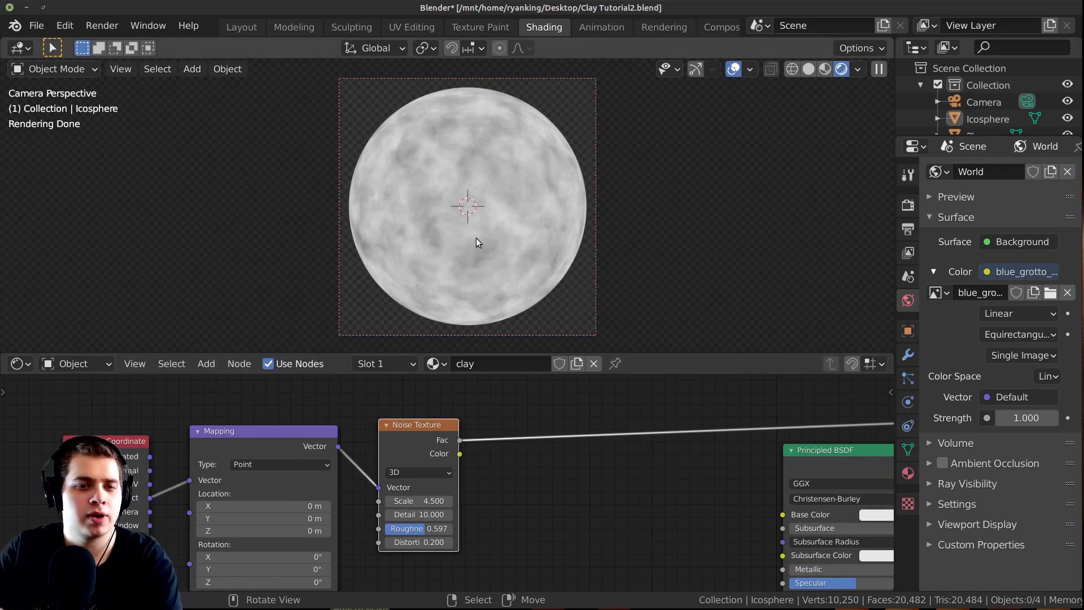
{"action": "scroll", "coordinate": [440, 182], "scroll_direction": "up", "scroll_amount": 2}
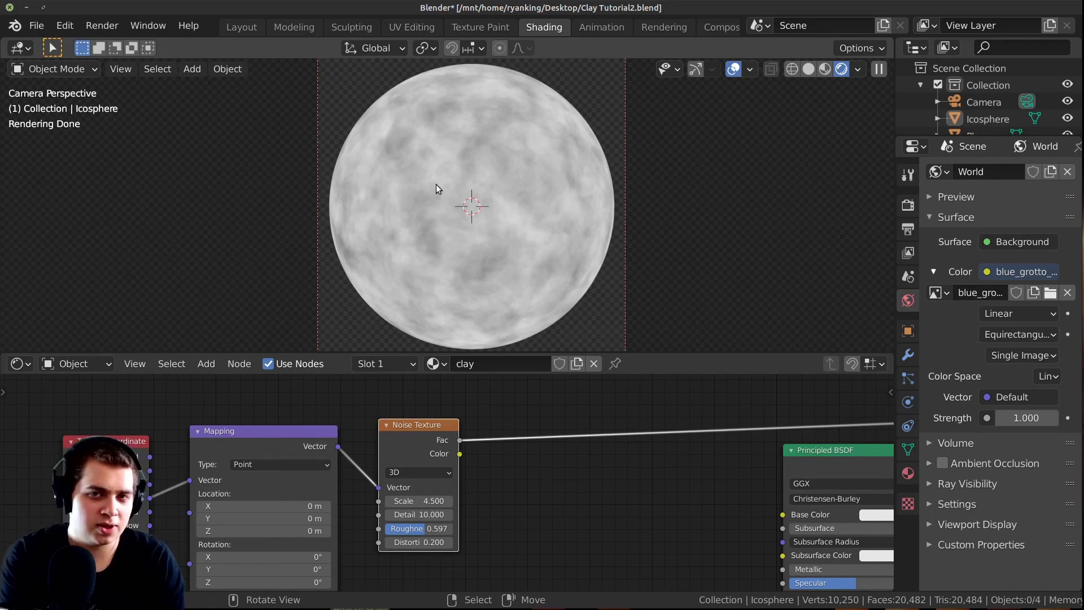
{"action": "middle_click_drag", "start_coordinate": [525, 427], "coordinate": [509, 433]}
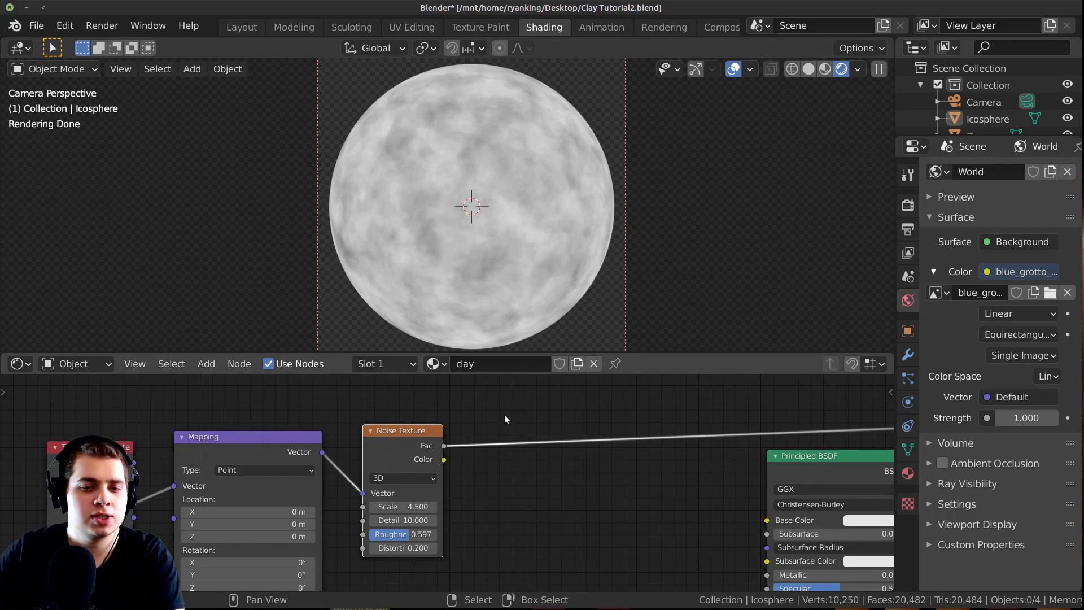
{"action": "key", "text": "shift+a"}
{"action": "type", "text": "colo"}
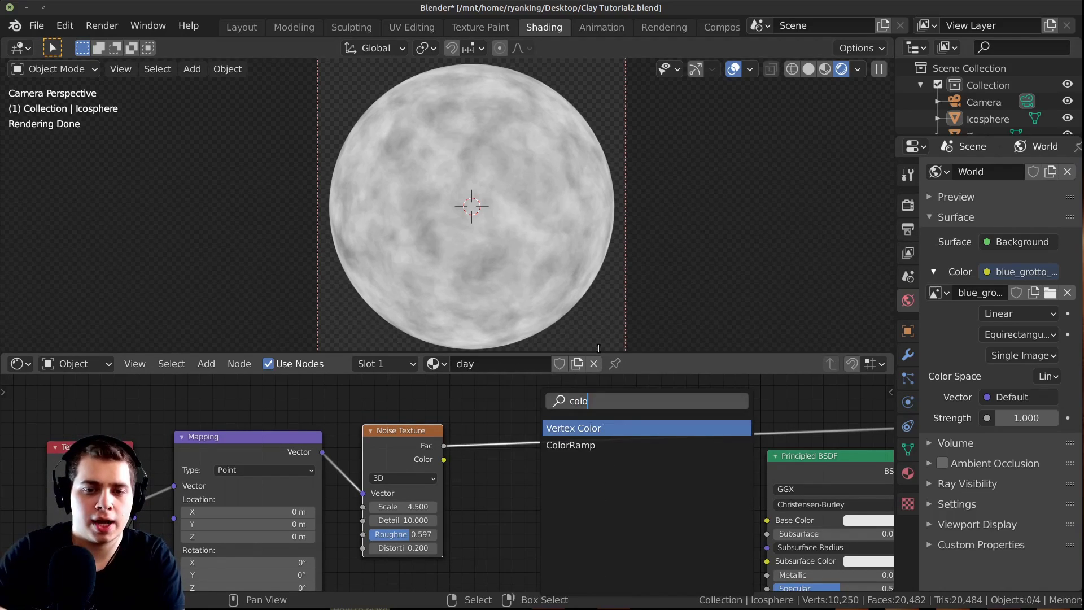
{"action": "key", "text": "Down"}
{"action": "key", "text": "Return"}
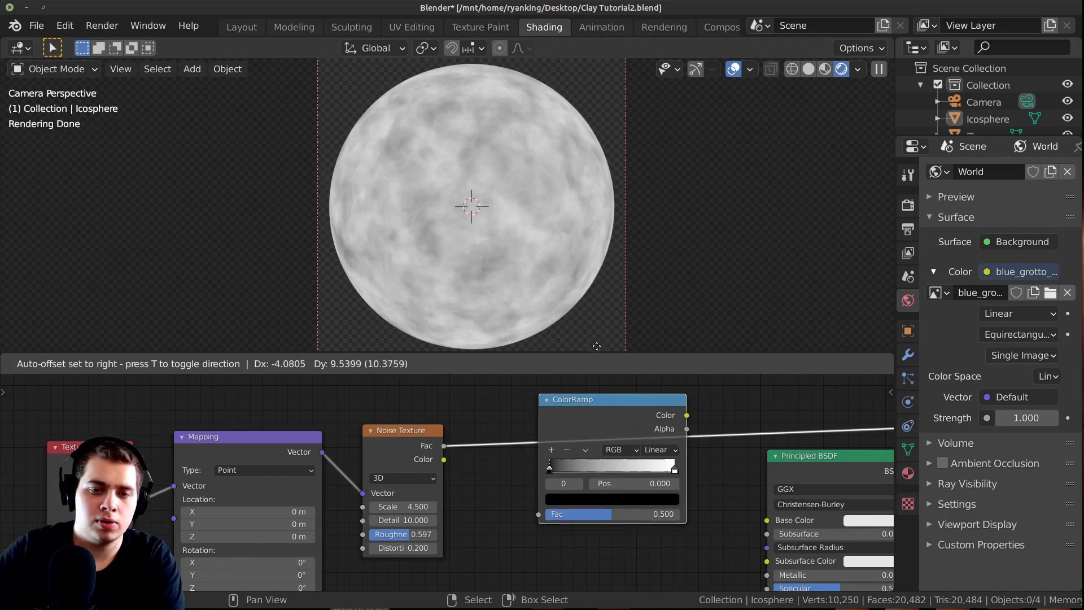
{"action": "left_click", "coordinate": [567, 386]}
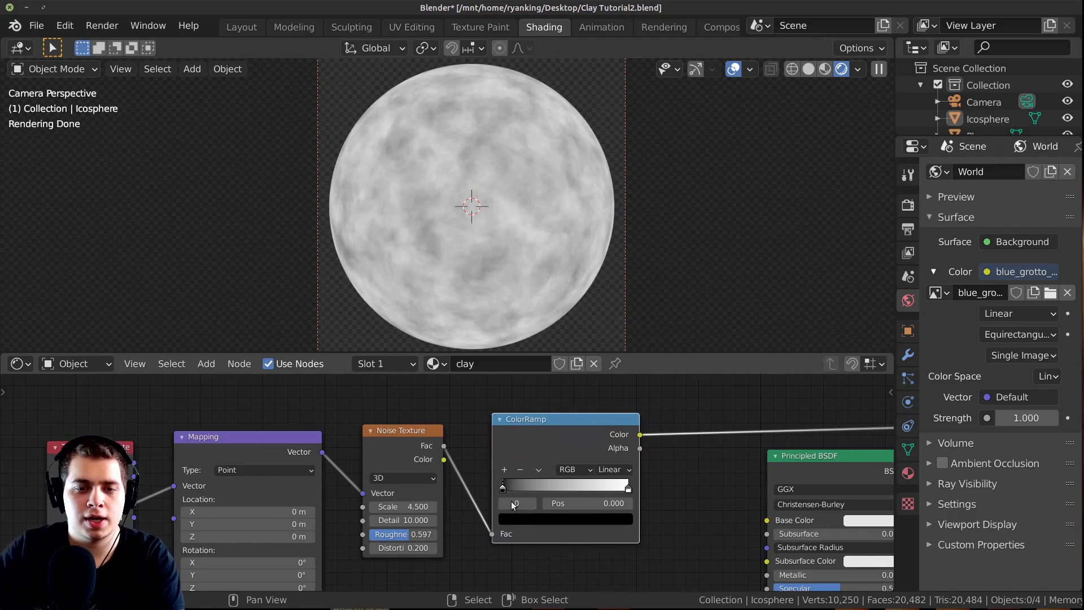
Move the ColorRamp's black stop to position 0.230
{"action": "scroll", "coordinate": [511, 492], "scroll_direction": "up", "scroll_amount": 2}
{"action": "left_click", "coordinate": [532, 494]}
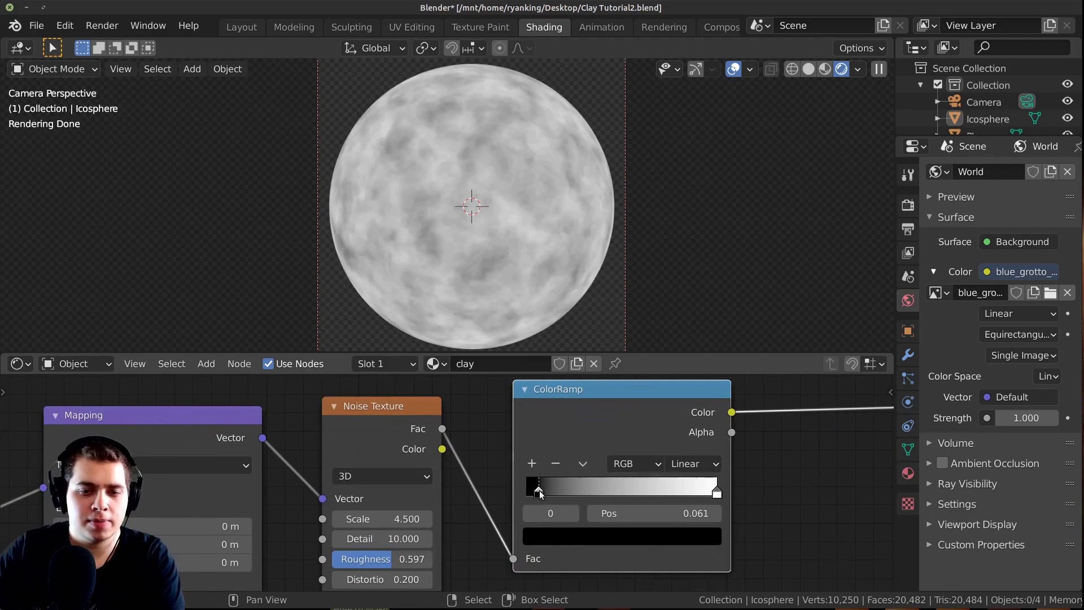
{"action": "left_click_drag", "start_coordinate": [540, 491], "coordinate": [571, 493]}
Pick a tan colour for the ColorRamp's black stop, about hex 9E8156
{"action": "left_click", "coordinate": [573, 542]}
{"action": "left_click_drag", "start_coordinate": [678, 362], "coordinate": [682, 336]}
{"action": "left_click_drag", "start_coordinate": [601, 338], "coordinate": [581, 361]}
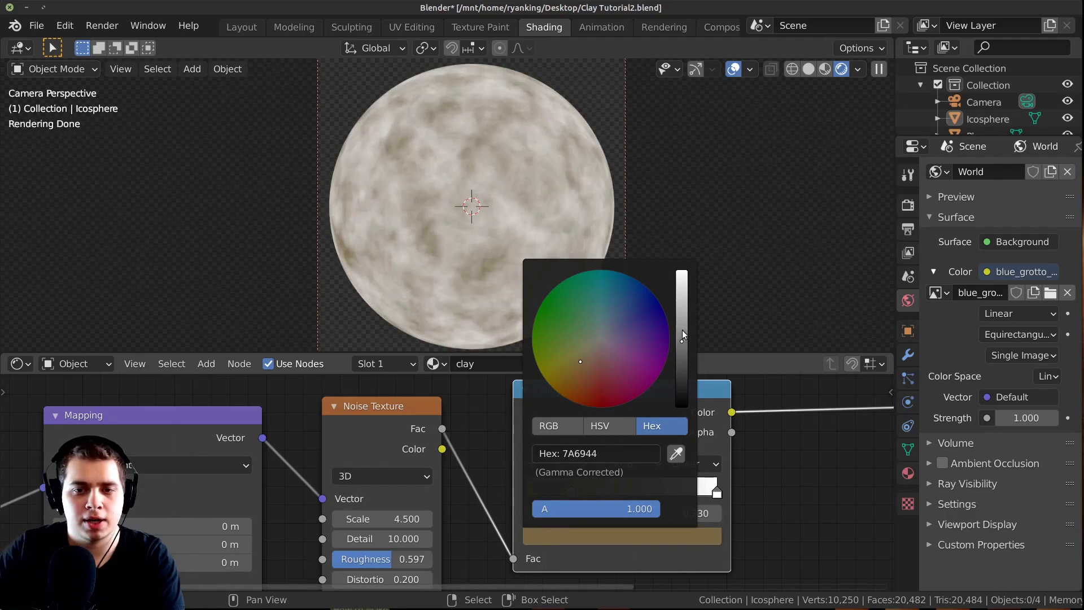
{"action": "left_click_drag", "start_coordinate": [683, 331], "coordinate": [682, 322]}
{"action": "left_click", "coordinate": [599, 536]}
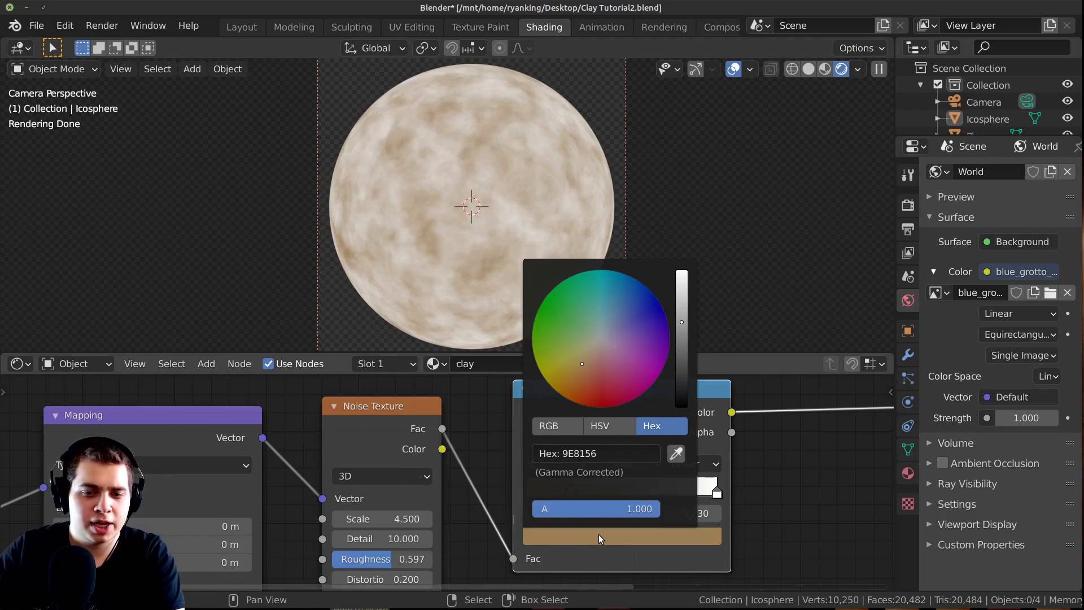
Set the first ColorRamp stop's colour to hex A47B57
{"action": "left_click", "coordinate": [638, 454]}
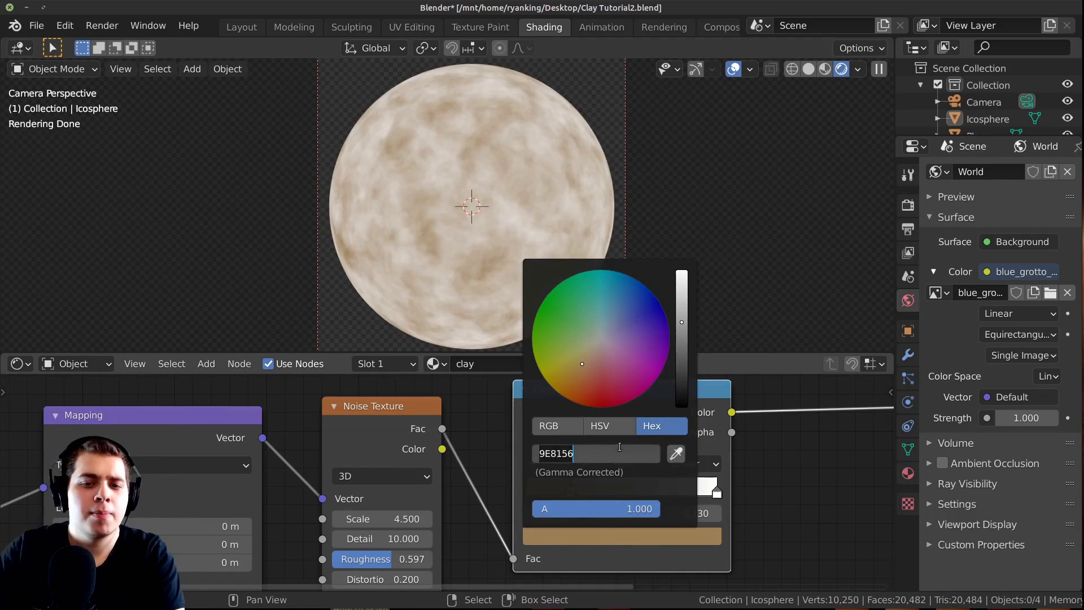
{"action": "type", "text": "A47B57"}
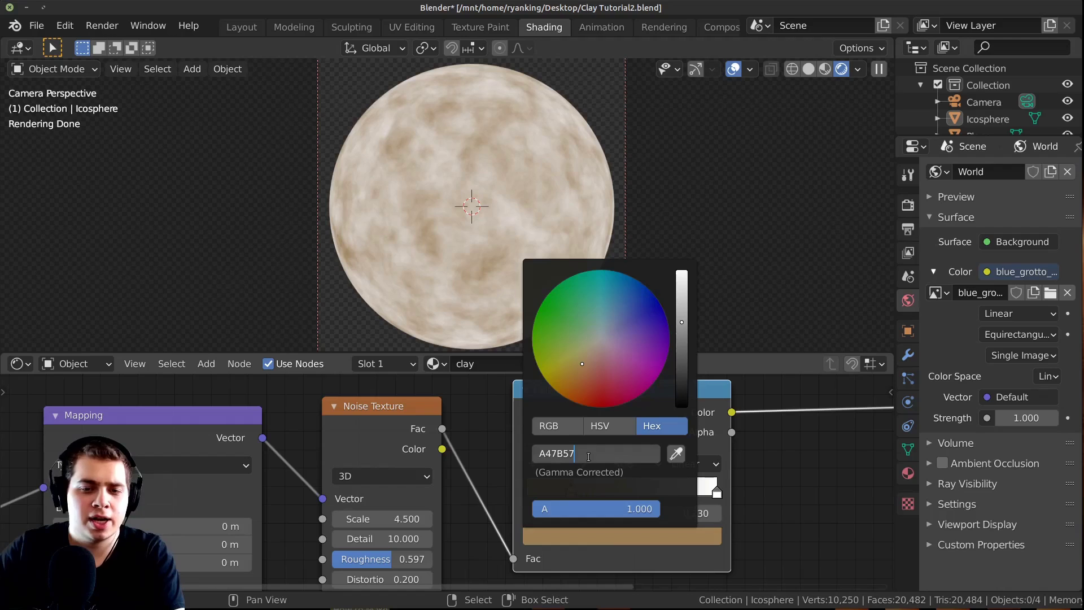
{"action": "key", "text": "Return"}
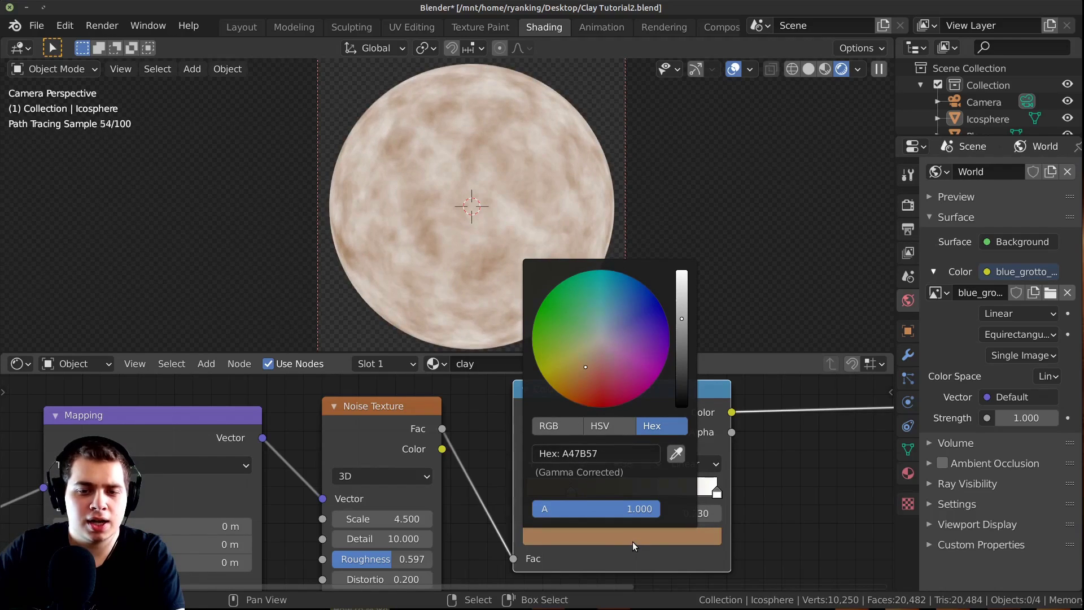
{"action": "left_click", "coordinate": [609, 452]}
{"action": "left_click", "coordinate": [598, 458]}
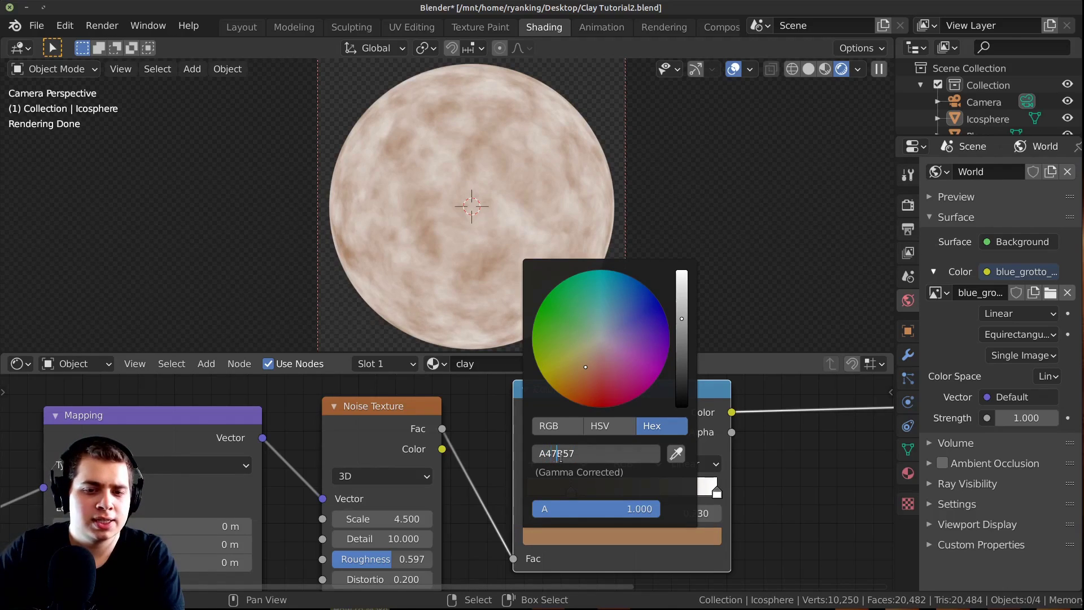
{"action": "key", "text": "Return"}
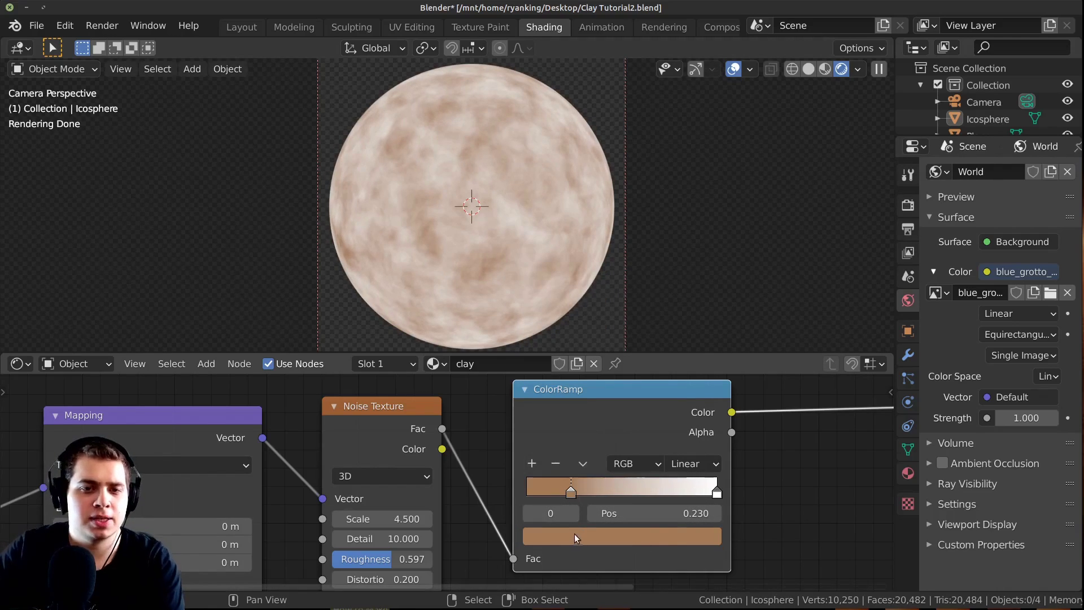
Move the ColorRamp's brown stop to about 0.242 and its white stop to about 0.960
{"action": "scroll", "coordinate": [599, 503], "scroll_direction": "up", "scroll_amount": 1}
{"action": "left_click_drag", "start_coordinate": [585, 487], "coordinate": [589, 490]}
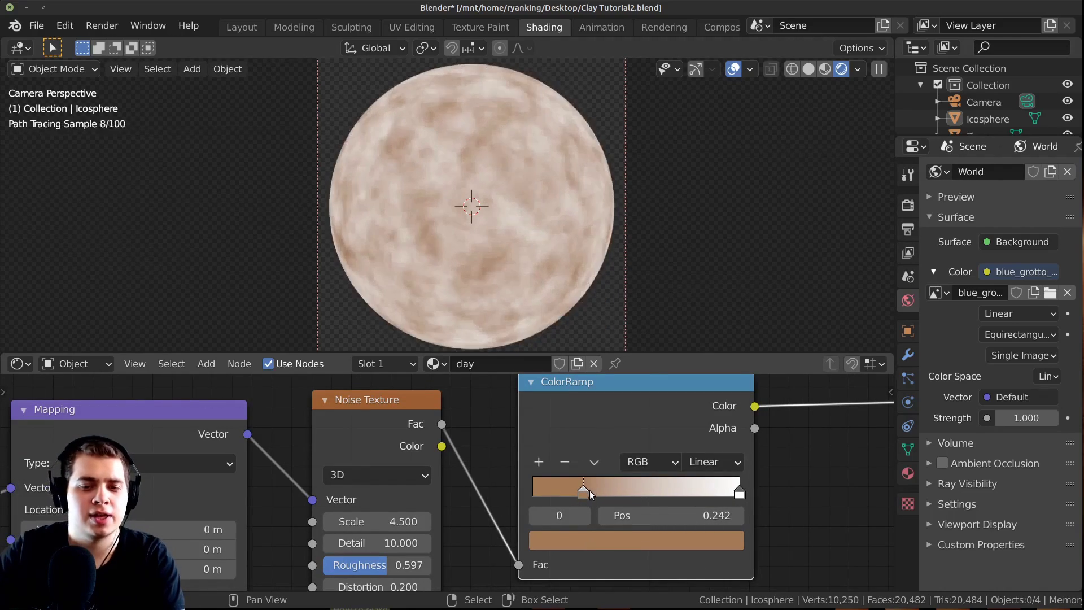
{"action": "scroll", "coordinate": [590, 491], "scroll_direction": "up", "scroll_amount": 1}
{"action": "middle_click_drag", "start_coordinate": [659, 481], "coordinate": [526, 480]}
{"action": "scroll", "coordinate": [682, 507], "scroll_direction": "down", "scroll_amount": 1}
{"action": "left_click_drag", "start_coordinate": [647, 495], "coordinate": [639, 495]}
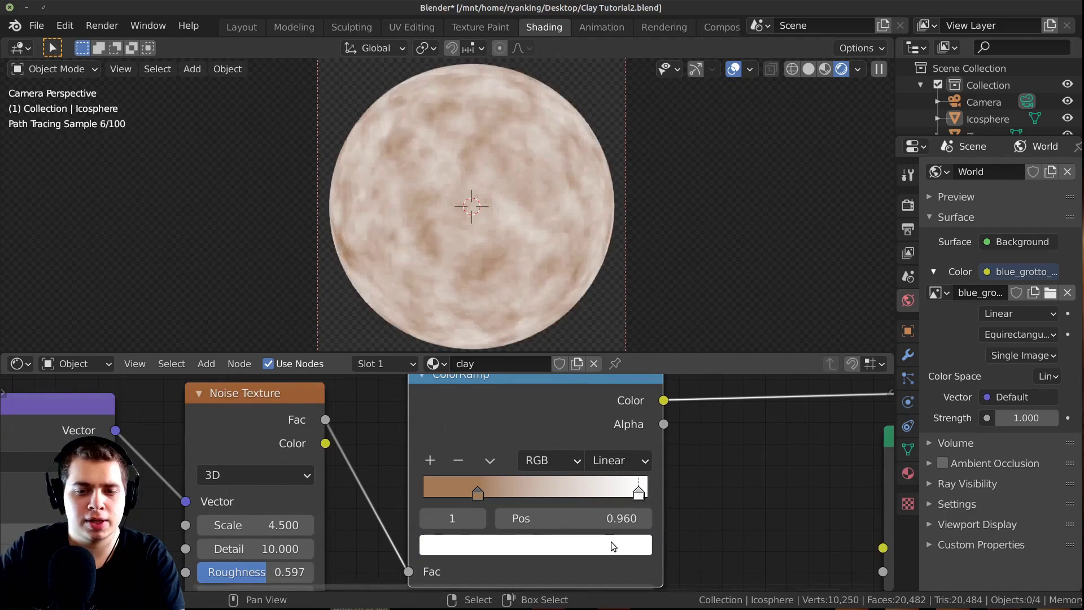
Give the ColorRamp's white stop a dark reddish-brown colour, about hex 311C12
{"action": "left_click", "coordinate": [633, 544]}
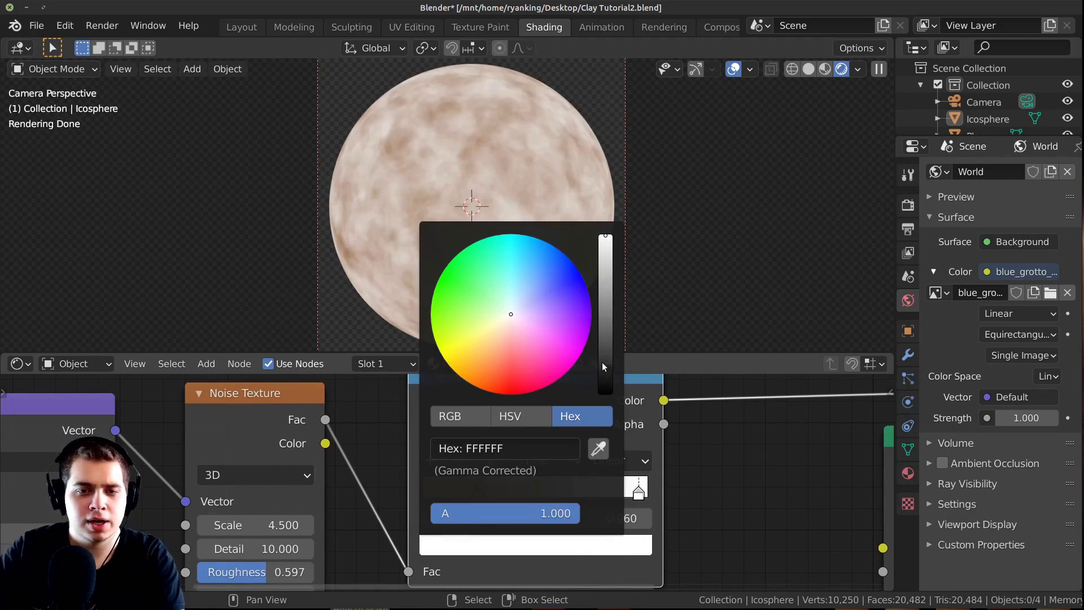
{"action": "key", "text": "ctrl+v"}
{"action": "left_click_drag", "start_coordinate": [497, 356], "coordinate": [493, 362]}
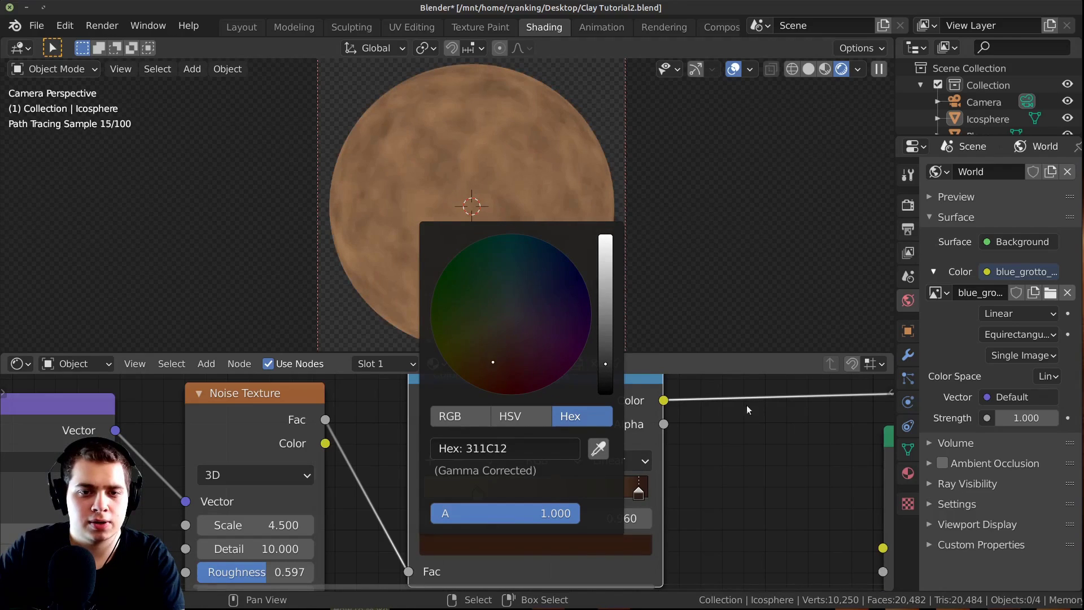
{"action": "left_click", "coordinate": [588, 547]}
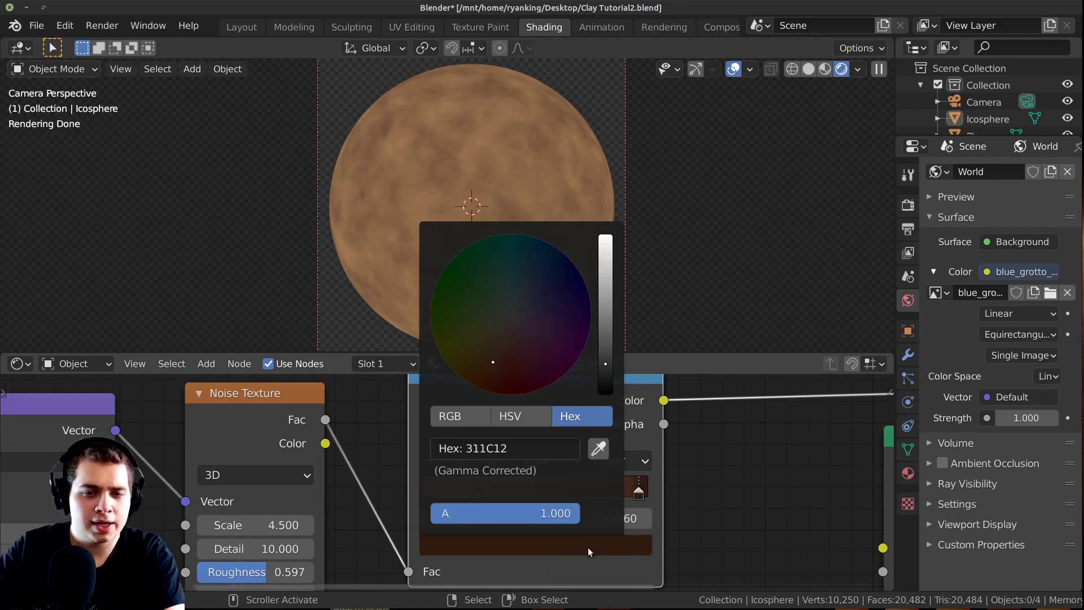
Set the last ColorRamp stop's colour to hex 26241B and move the stop to about 0.951
{"action": "left_click", "coordinate": [513, 449]}
{"action": "type", "text": "26241B"}
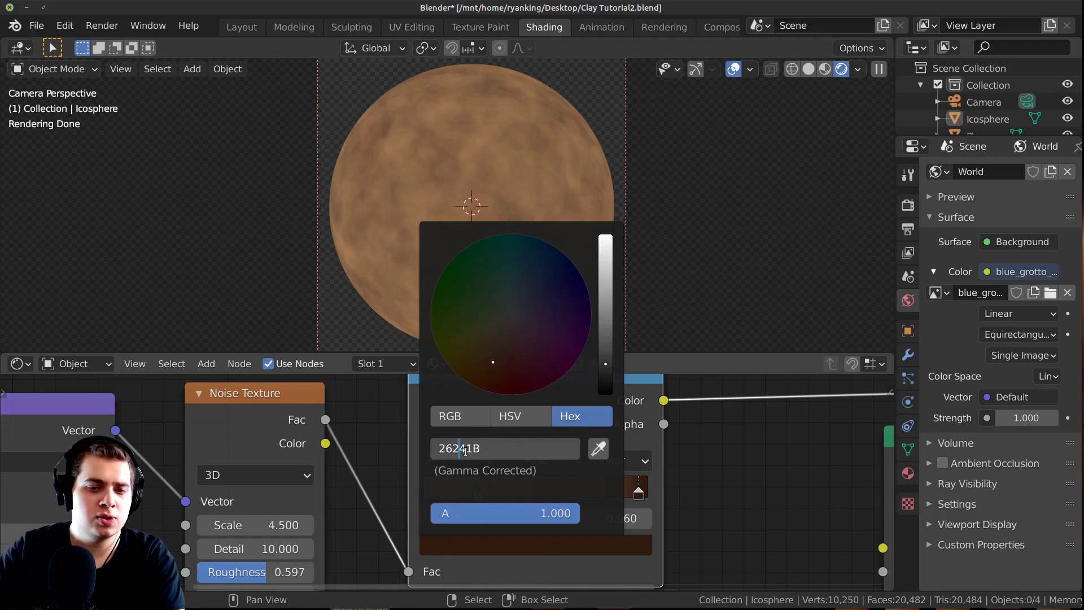
{"action": "key", "text": "Return"}
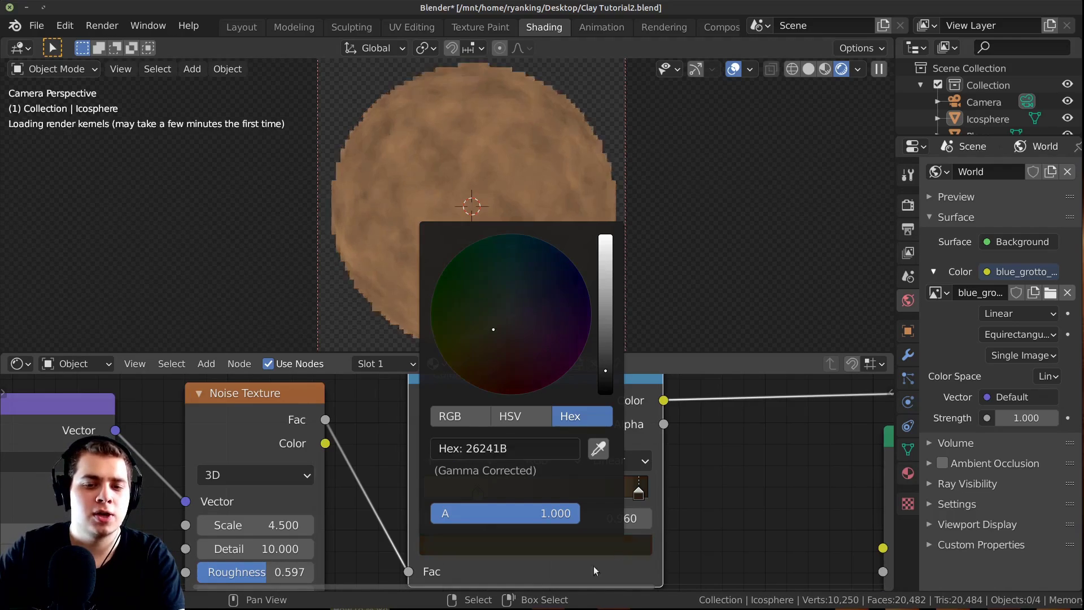
{"action": "left_click", "coordinate": [544, 546]}
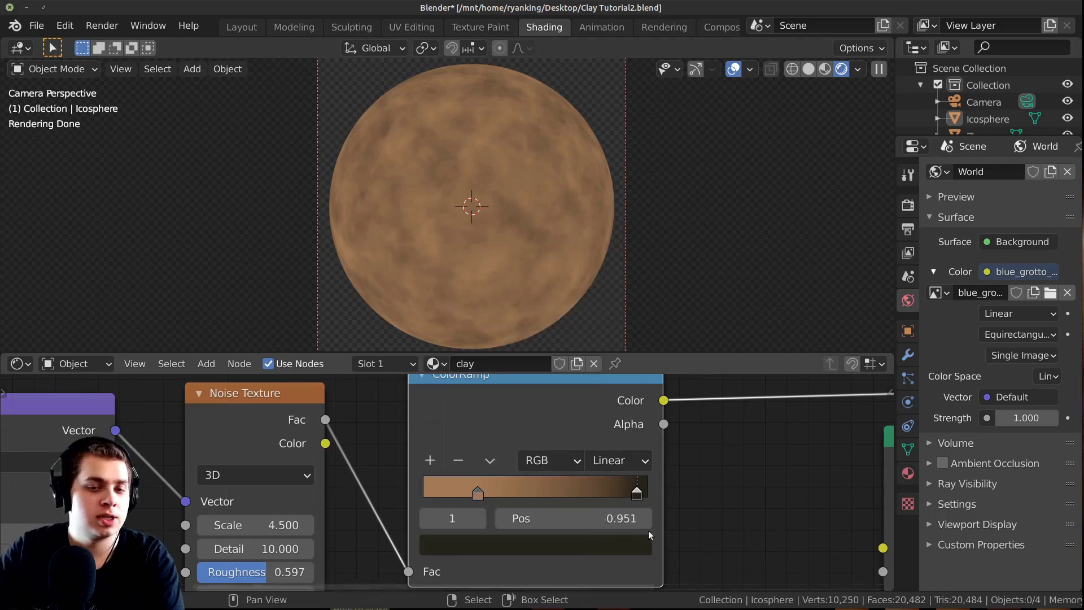
{"action": "left_click", "coordinate": [561, 541]}
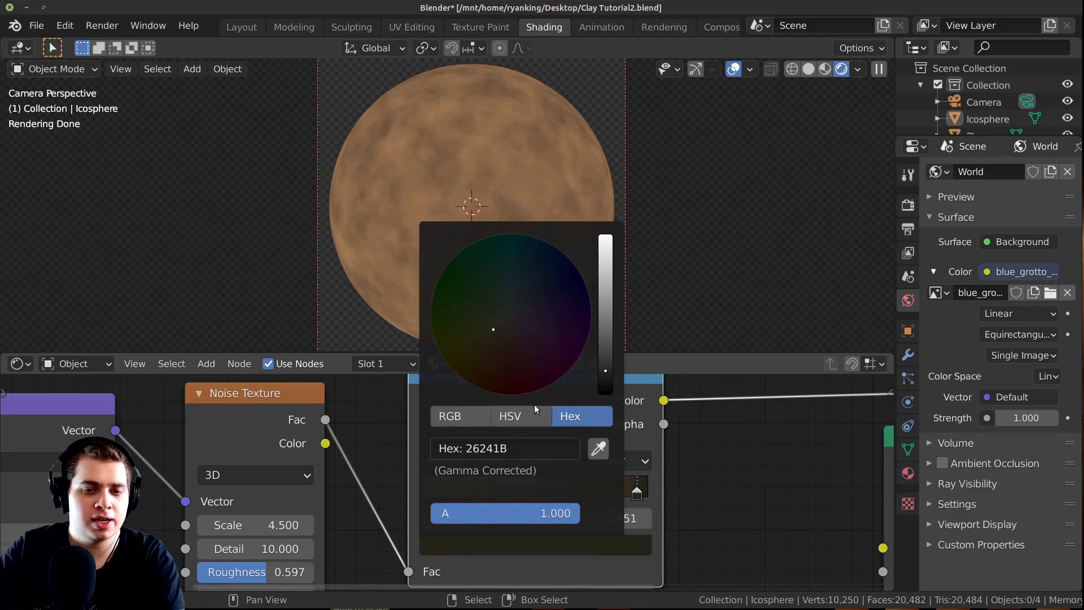
{"action": "left_click", "coordinate": [509, 449]}
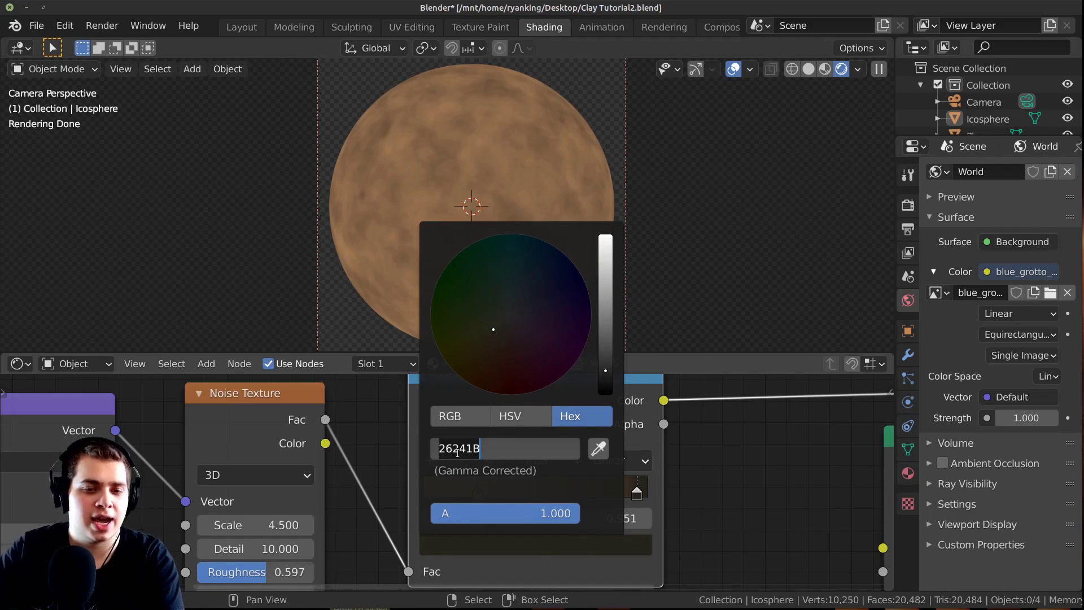
{"action": "key", "text": "Return"}
Add a third ColorRamp stop and place it at about 0.817, near the dark end
{"action": "scroll", "coordinate": [667, 440], "scroll_direction": "down", "scroll_amount": 2}
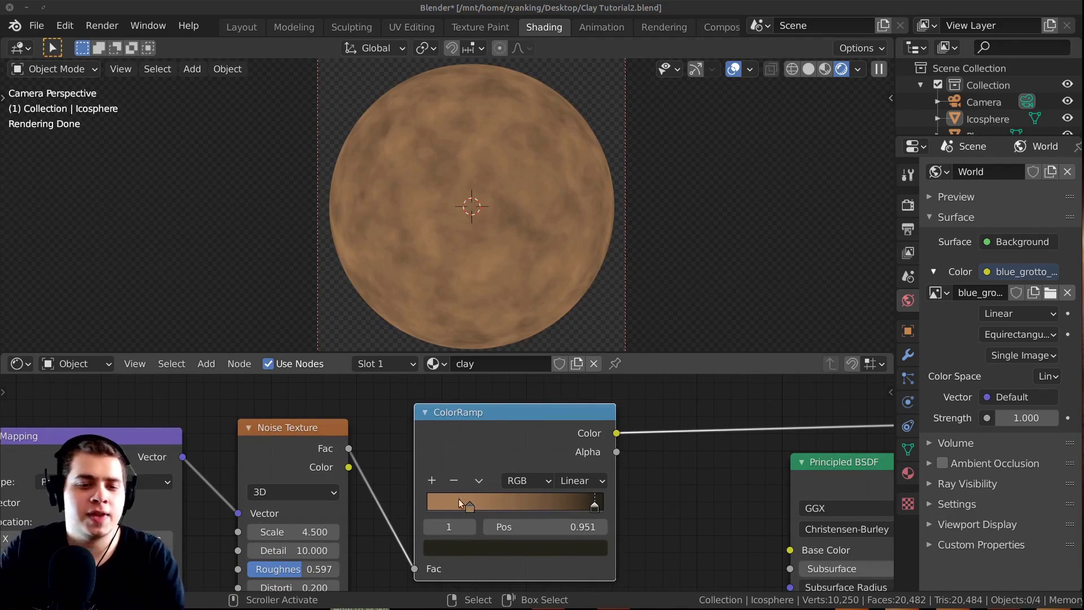
{"action": "scroll", "coordinate": [425, 501], "scroll_direction": "up", "scroll_amount": 1}
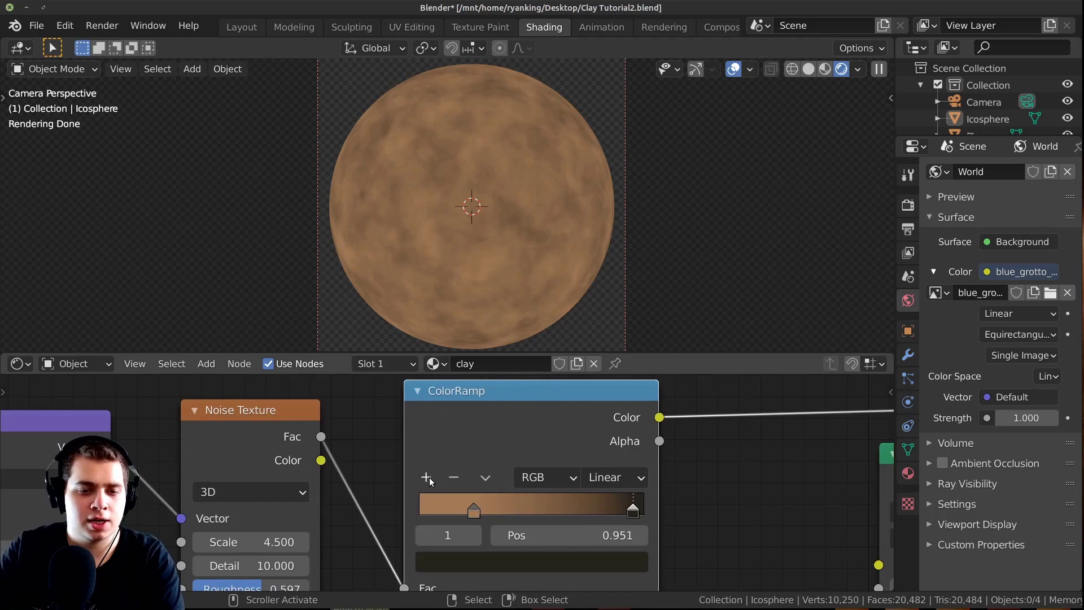
{"action": "left_click", "coordinate": [430, 476]}
{"action": "middle_click_drag", "start_coordinate": [430, 477], "coordinate": [415, 440]}
{"action": "left_click_drag", "start_coordinate": [617, 474], "coordinate": [591, 477]}
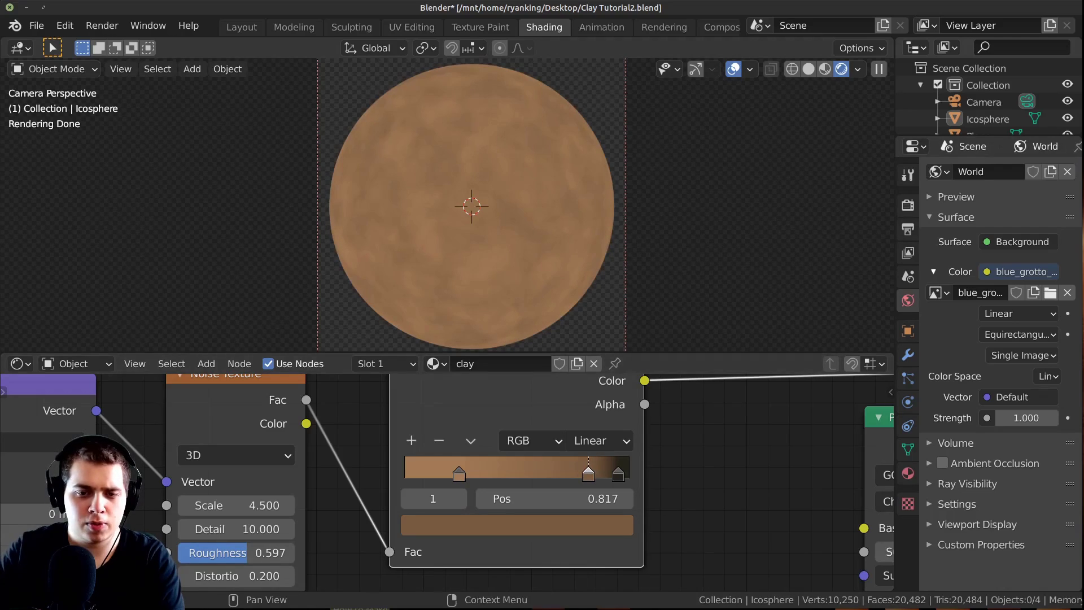
Darken the ColorRamp stop at 0.817 to a medium brown, about hex 654323
{"action": "left_click", "coordinate": [564, 527]}
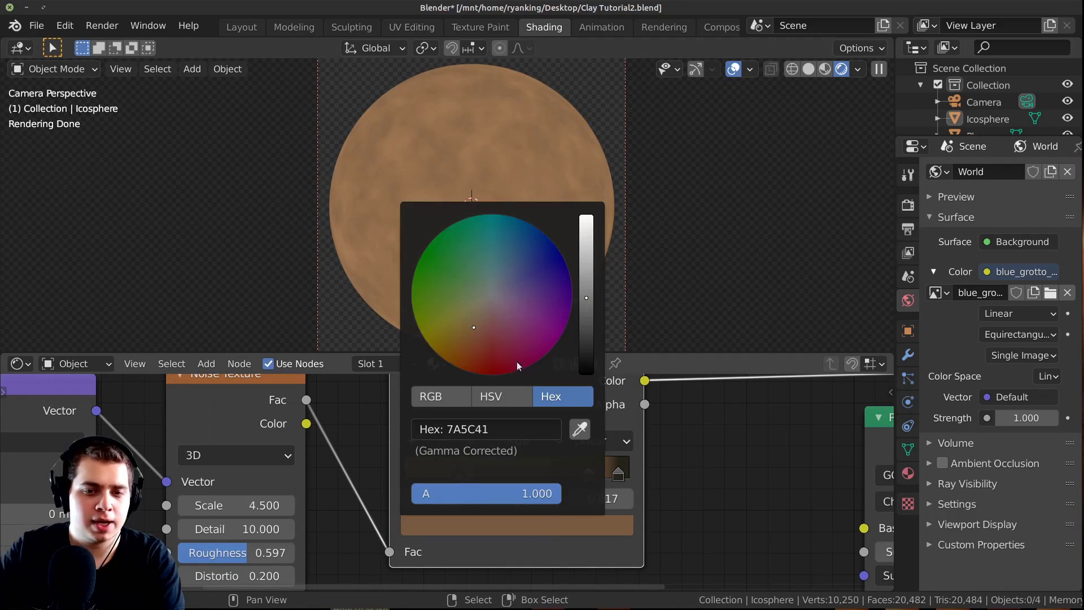
{"action": "left_click", "coordinate": [465, 338]}
{"action": "scroll", "coordinate": [465, 338], "scroll_direction": "down", "scroll_amount": 2}
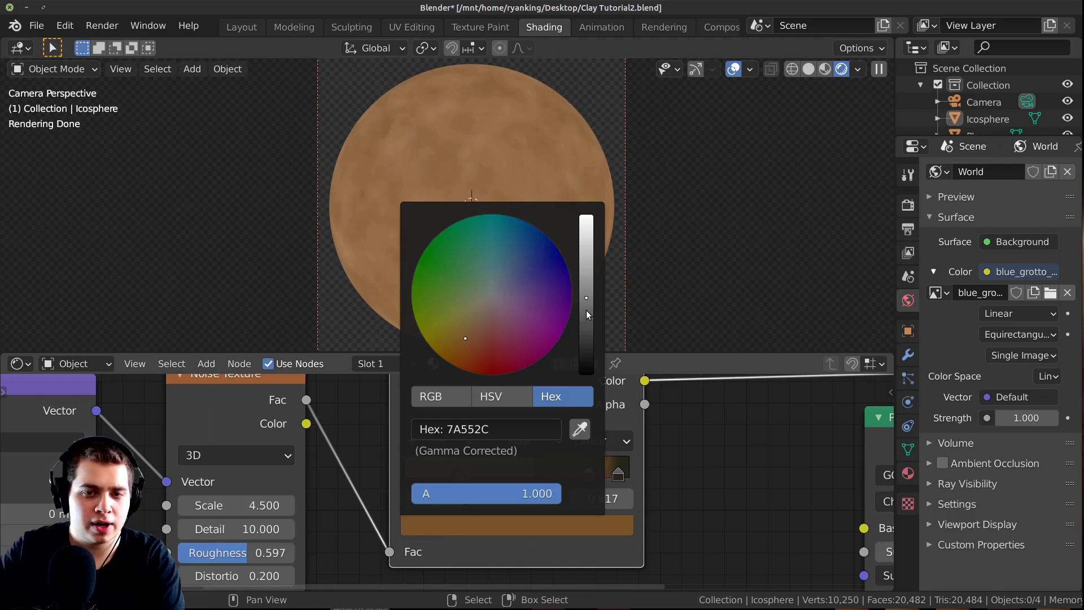
{"action": "left_click_drag", "start_coordinate": [465, 347], "coordinate": [466, 343]}
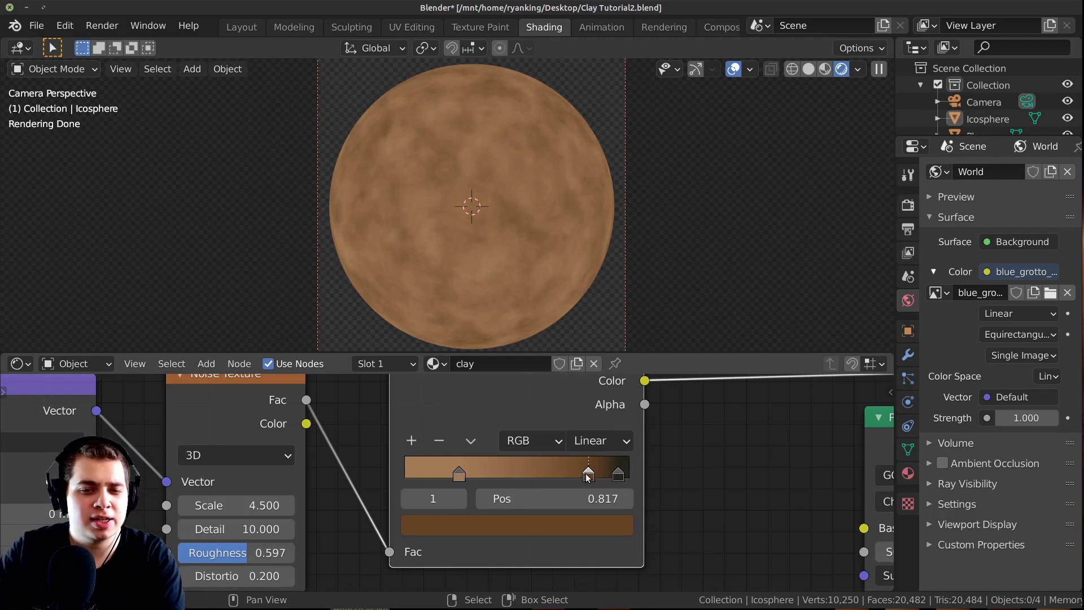
Set the colour of the ColorRamp stop at 0.817 to the reddish-brown hex 793922
{"action": "left_click", "coordinate": [570, 526]}
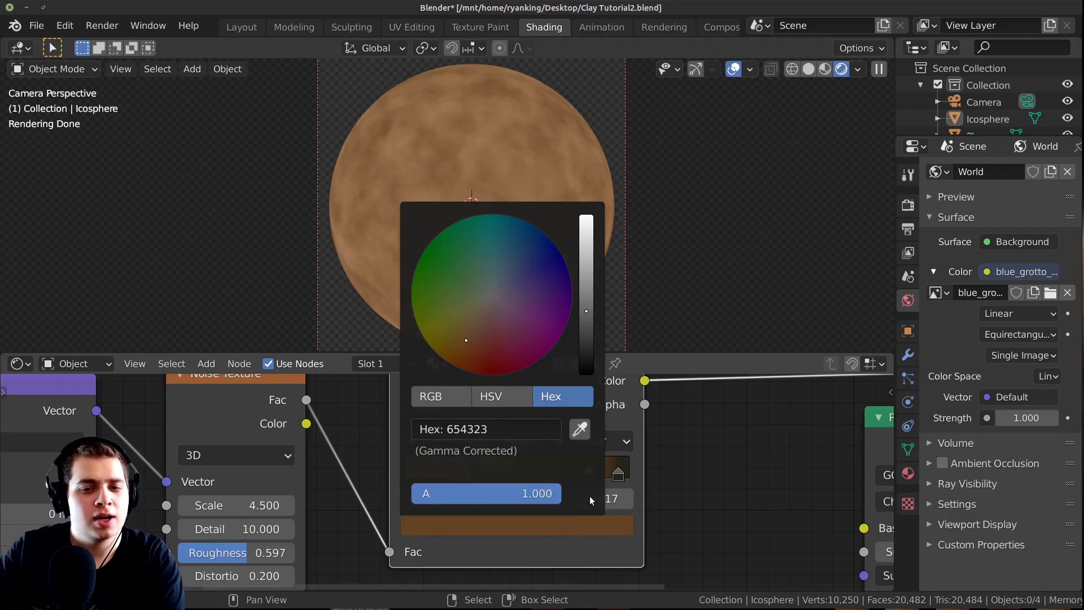
{"action": "left_click", "coordinate": [516, 434]}
{"action": "type", "text": "793922"}
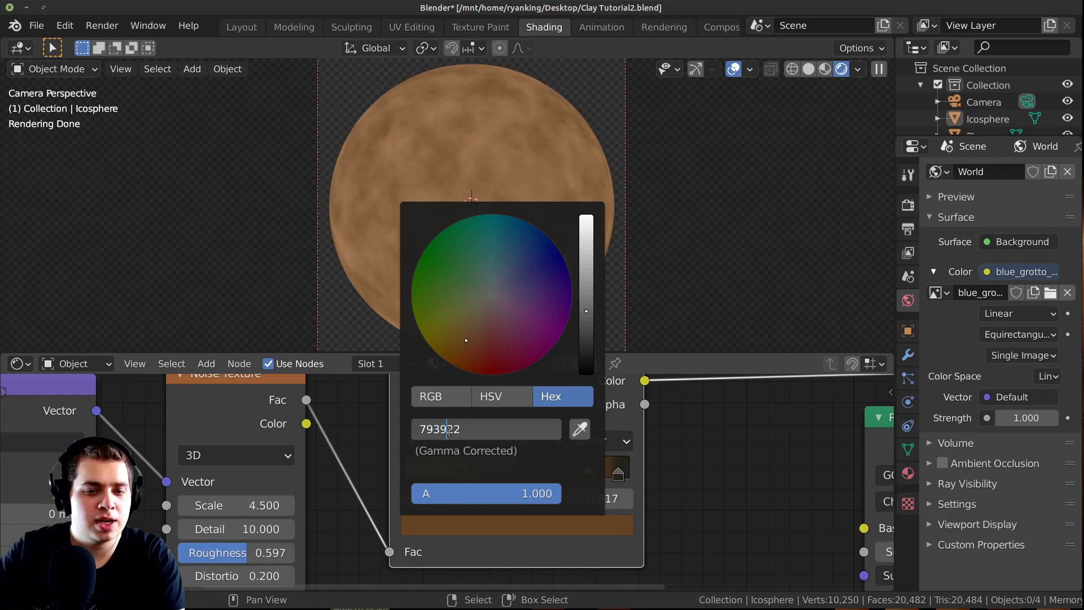
{"action": "key", "text": "Return"}
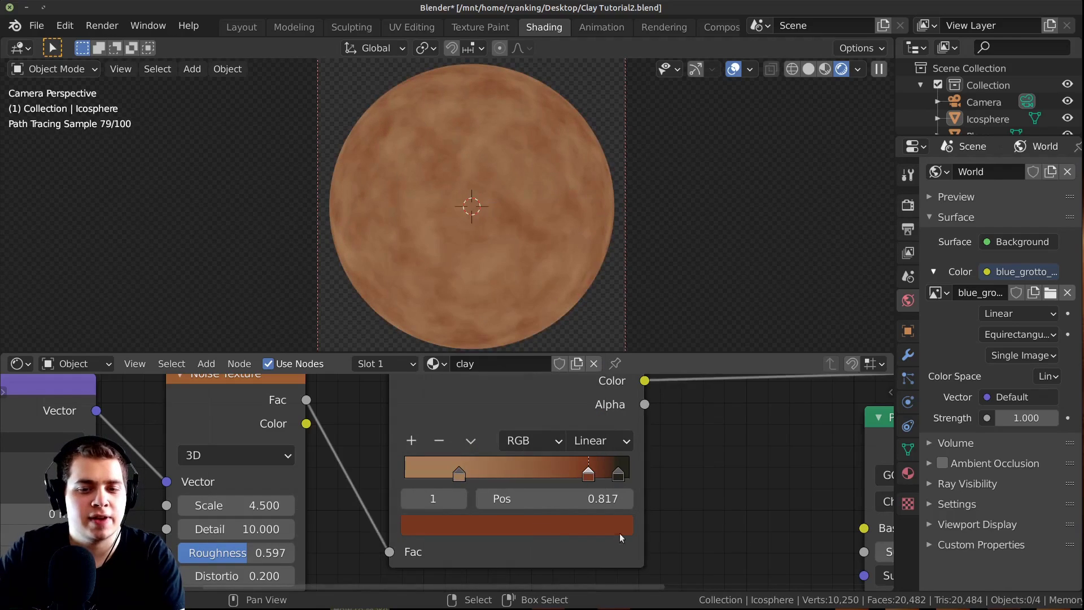
Add a fourth stop near the middle of the ColorRamp and colour it golden brown, about hex 7C5628
{"action": "middle_click_drag", "start_coordinate": [428, 410], "coordinate": [427, 433]}
{"action": "scroll", "coordinate": [427, 432], "scroll_direction": "up", "scroll_amount": 1}
{"action": "scroll", "coordinate": [429, 431], "scroll_direction": "down", "scroll_amount": 3}
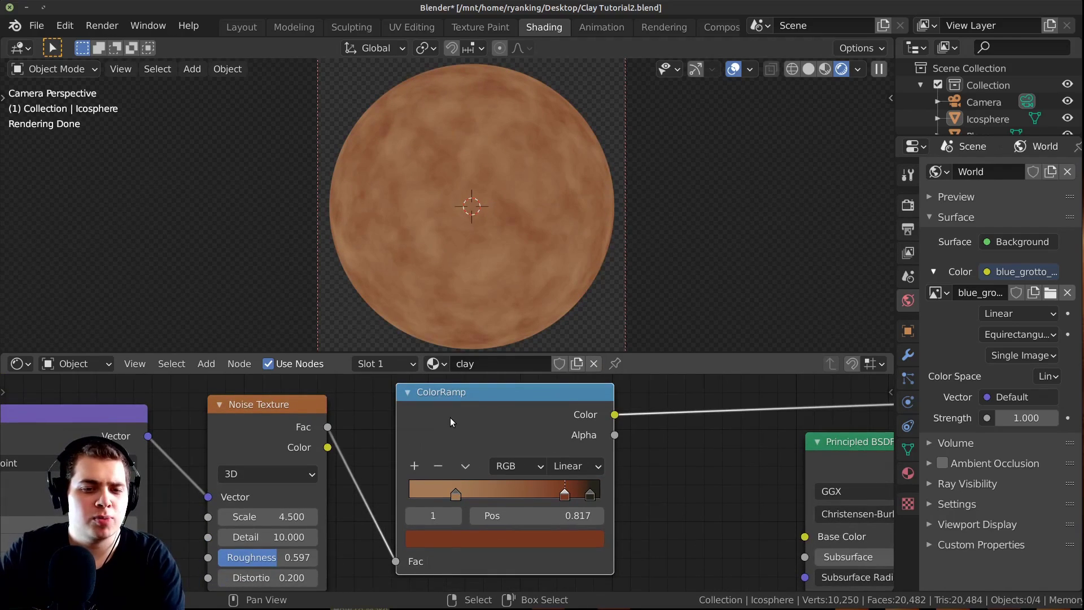
{"action": "left_click", "coordinate": [415, 466]}
{"action": "left_click", "coordinate": [507, 497]}
{"action": "left_click", "coordinate": [504, 539]}
{"action": "left_click", "coordinate": [459, 380]}
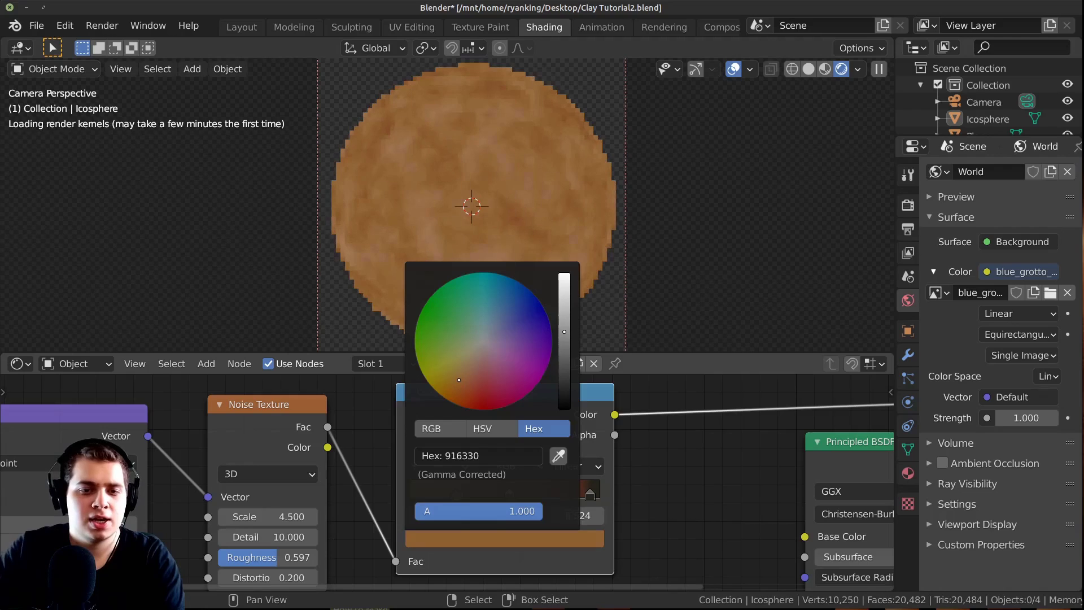
{"action": "left_click", "coordinate": [564, 346]}
{"action": "left_click_drag", "start_coordinate": [564, 347], "coordinate": [564, 342]}
{"action": "left_click_drag", "start_coordinate": [459, 379], "coordinate": [458, 381]}
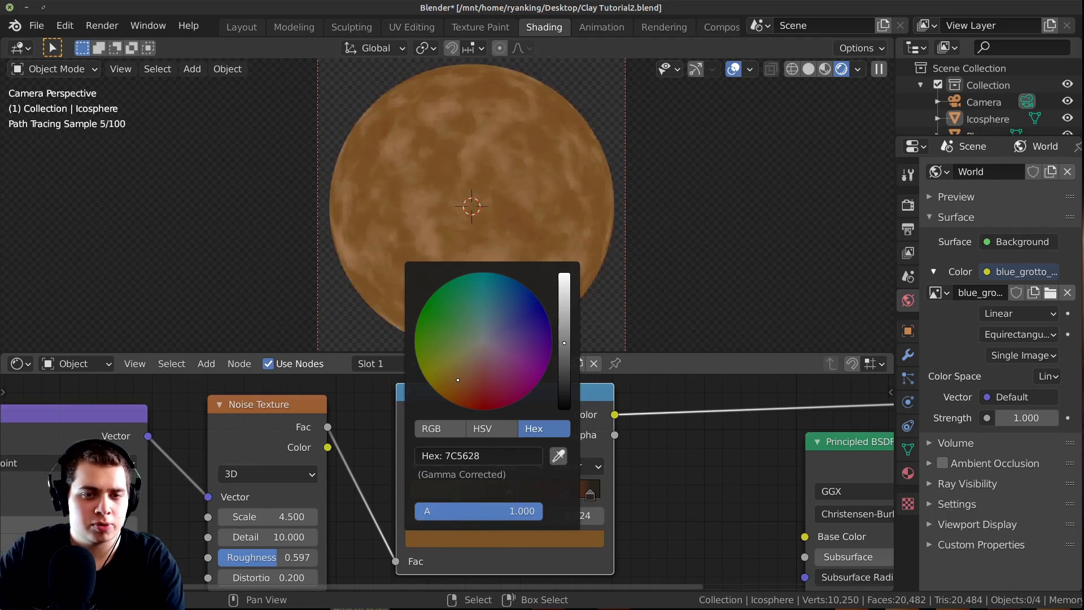
Set the ColorRamp's middle golden-brown stop to hex 724D1D
{"action": "left_click", "coordinate": [504, 539]}
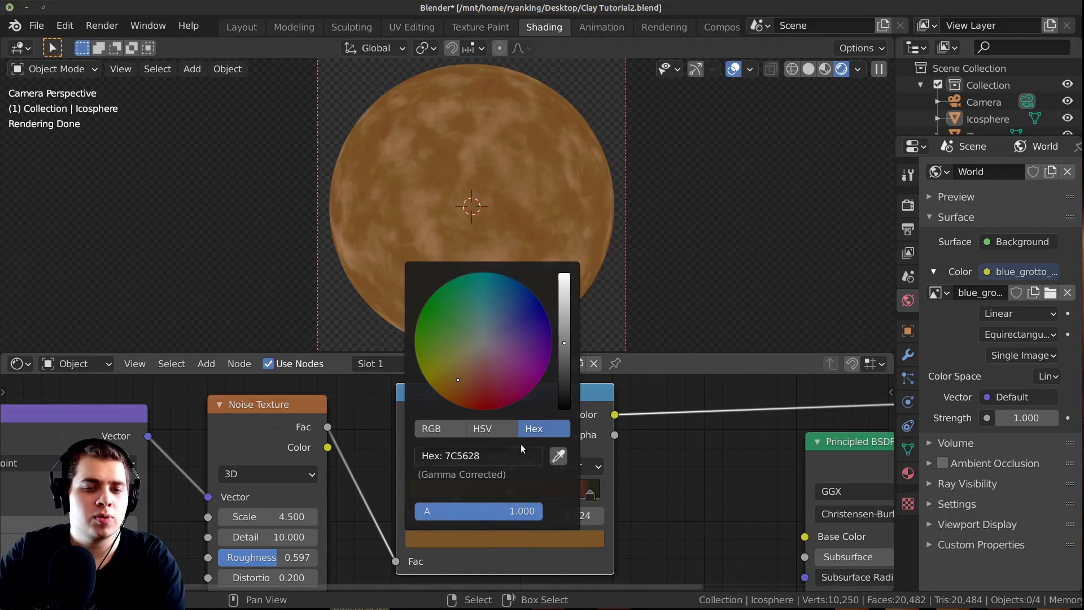
{"action": "left_click", "coordinate": [504, 457]}
{"action": "type", "text": "724D1D"}
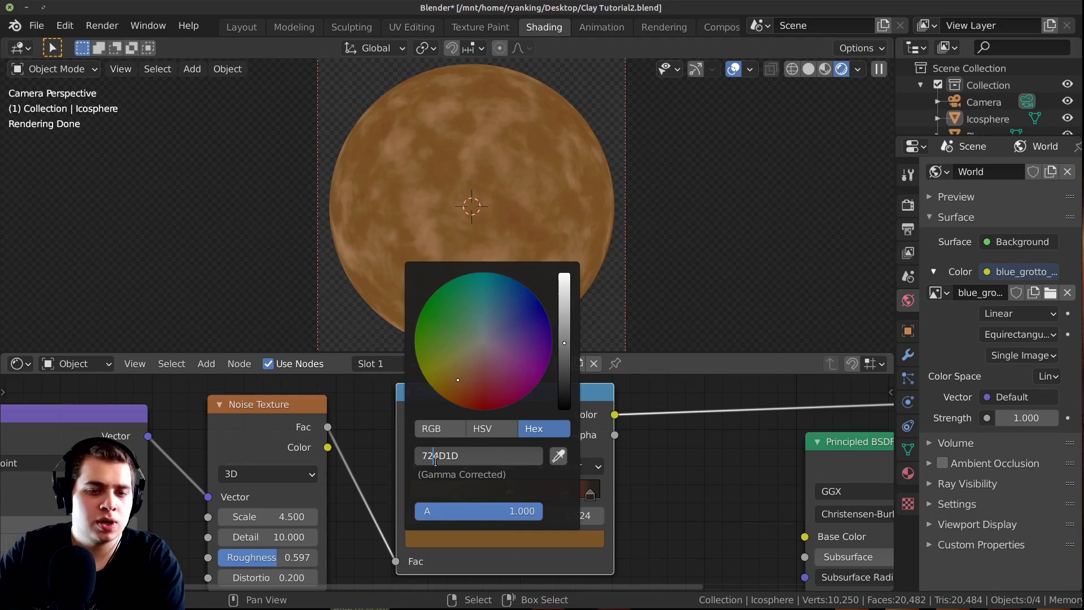
{"action": "key", "text": "Return"}
Connect the ColorRamp's Color output to the Principled BSDF's Base Color and preview the full shader on the sphere
{"action": "scroll", "coordinate": [414, 518], "scroll_direction": "down", "scroll_amount": 2}
{"action": "left_click_drag", "start_coordinate": [539, 451], "coordinate": [654, 528]}
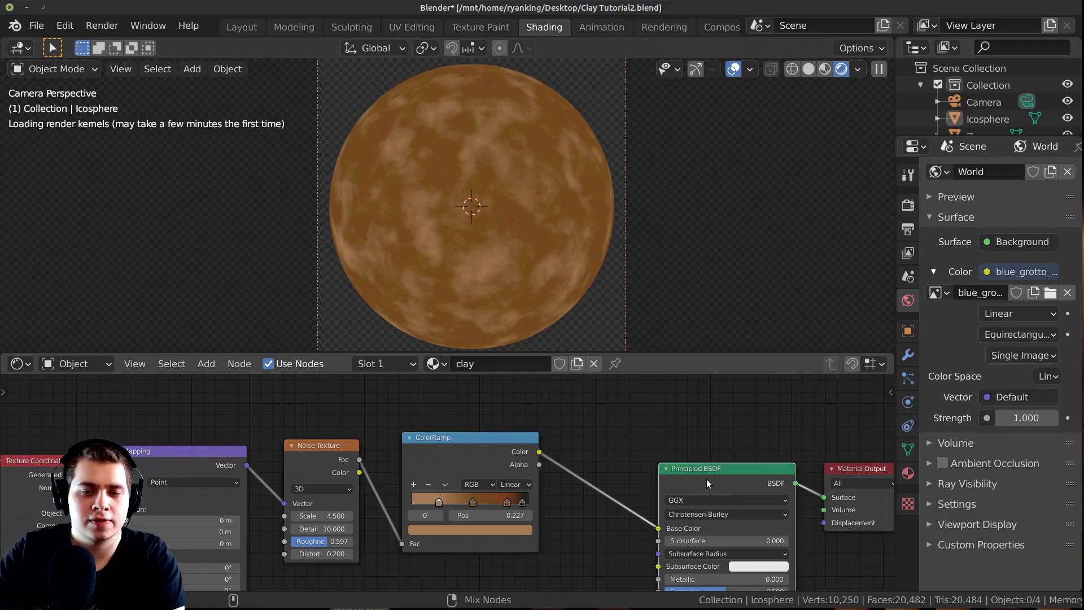
{"action": "left_click", "coordinate": [707, 479], "text": "ctrl+shift"}
{"action": "scroll", "coordinate": [682, 470], "scroll_direction": "down", "scroll_amount": 2}
{"action": "middle_click_drag", "start_coordinate": [682, 470], "coordinate": [648, 463]}
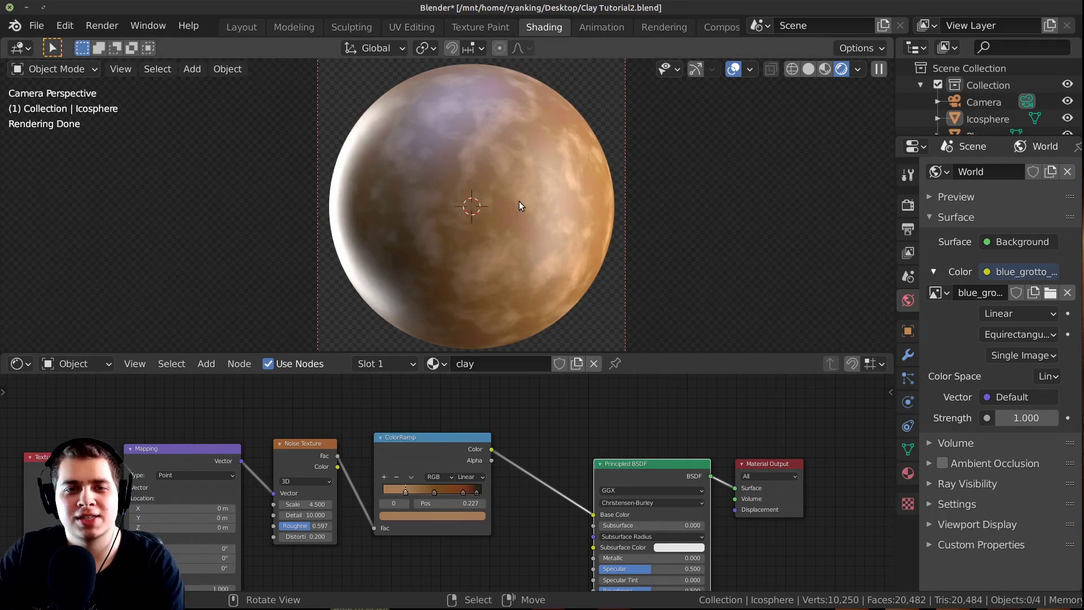
Set the Principled BSDF's Roughness to 0.8
{"action": "scroll", "coordinate": [630, 486], "scroll_direction": "down", "scroll_amount": 2}
{"action": "scroll", "coordinate": [603, 477], "scroll_direction": "up", "scroll_amount": 3}
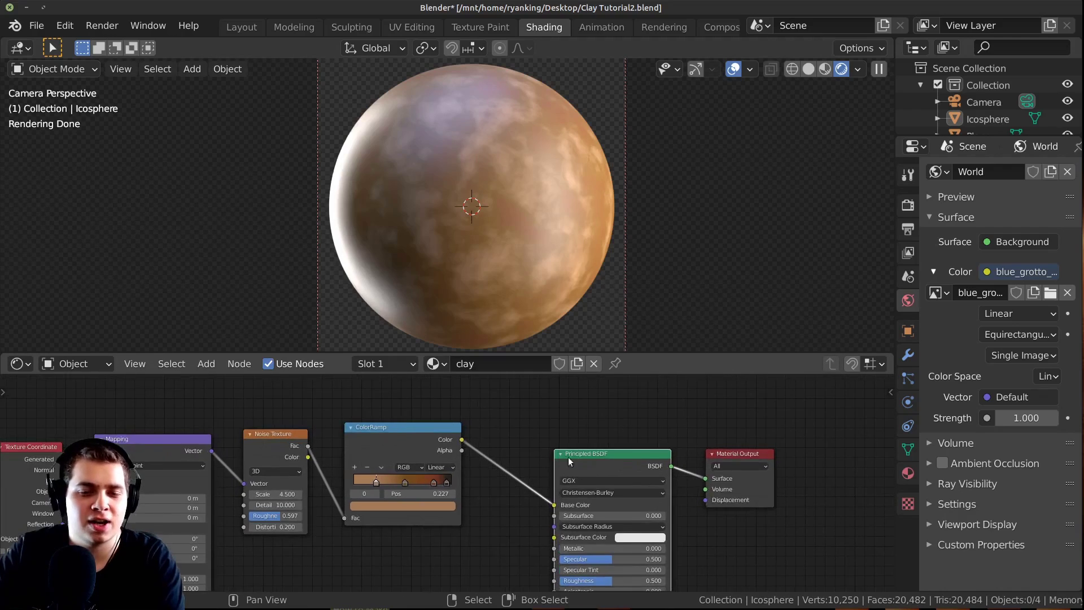
{"action": "scroll", "coordinate": [488, 484], "scroll_direction": "down", "scroll_amount": 1}
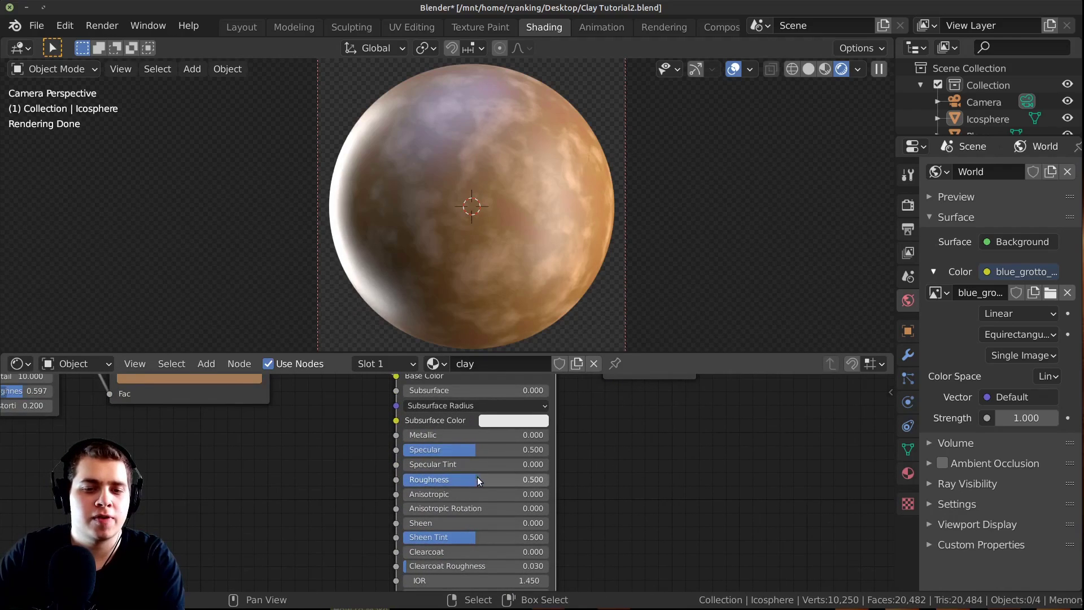
{"action": "double_click", "coordinate": [480, 479]}
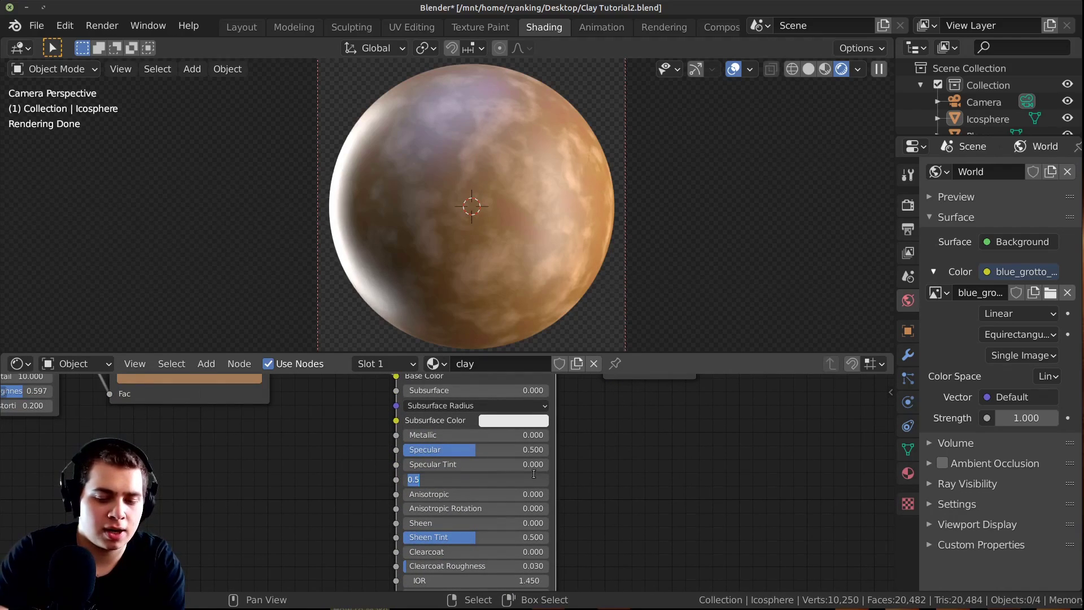
{"action": "type", "text": "0.8"}
{"action": "key", "text": "Return"}
Move the ColorRamp's reddish-brown stop to about 0.839
{"action": "scroll", "coordinate": [330, 422], "scroll_direction": "down", "scroll_amount": 3}
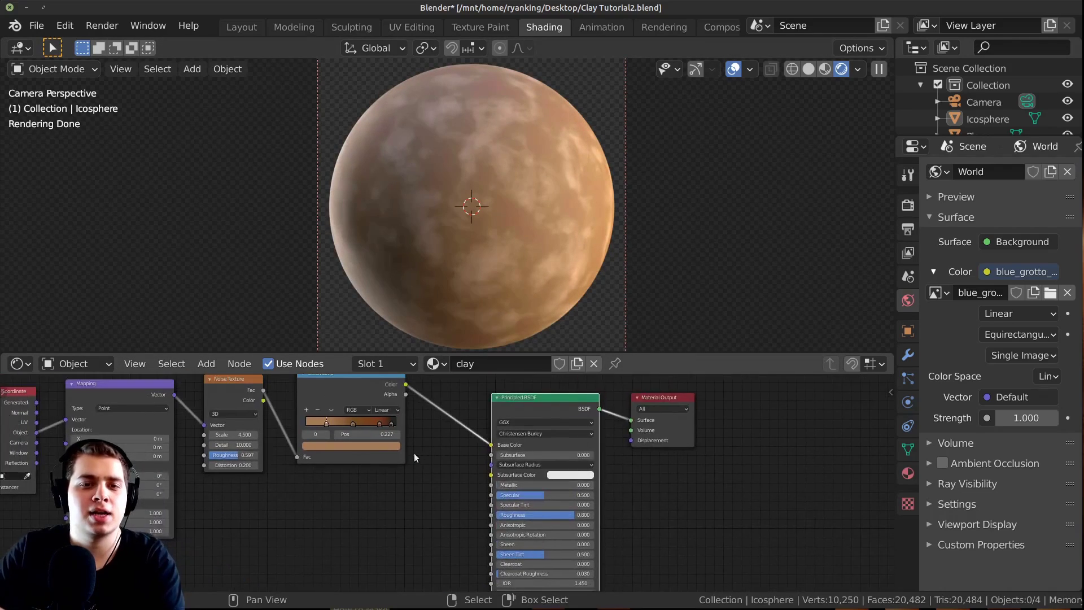
{"action": "left_click", "coordinate": [431, 464]}
{"action": "scroll", "coordinate": [482, 446], "scroll_direction": "up", "scroll_amount": 4}
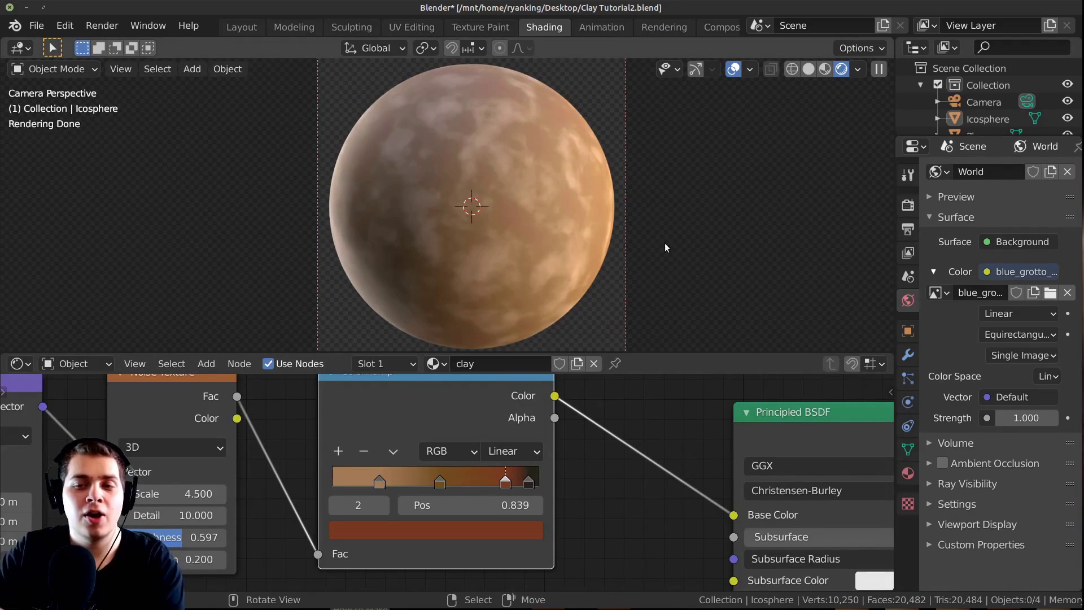
Replace the world's environment texture with the image pump_house_1k.hdr
{"action": "left_click", "coordinate": [1051, 293]}
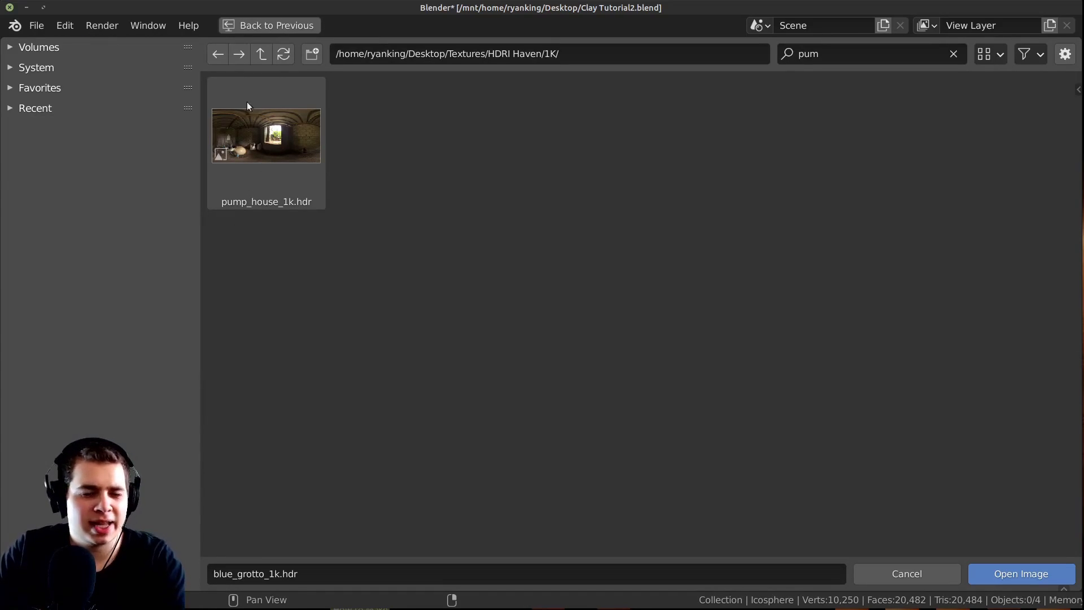
{"action": "double_click", "coordinate": [269, 141]}
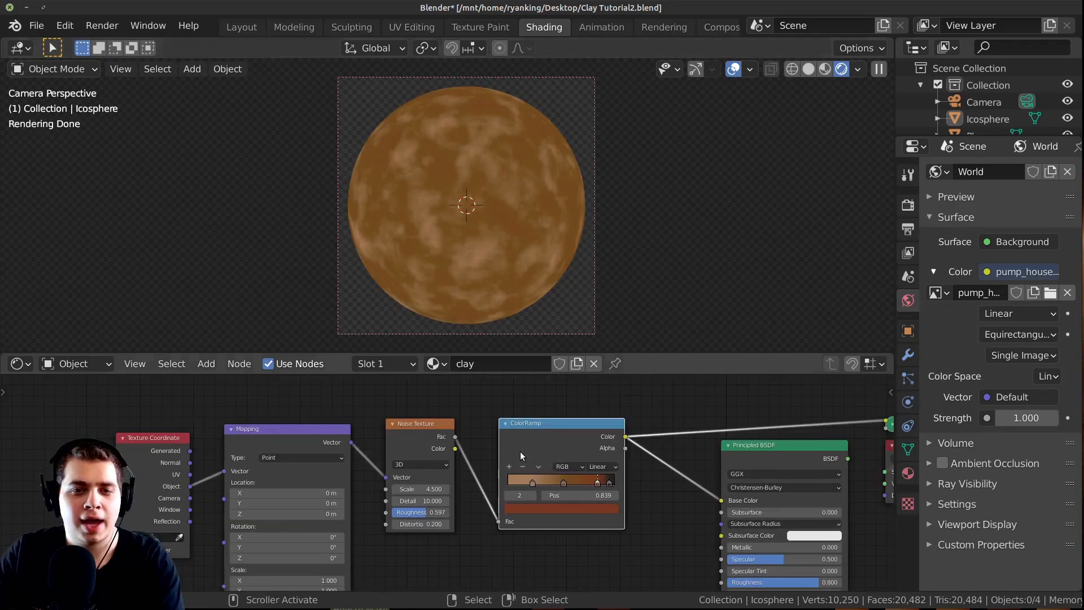
Set the Noise Texture's Distortion to 0.4
{"action": "scroll", "coordinate": [521, 455], "scroll_direction": "up", "scroll_amount": 2}
{"action": "left_click", "coordinate": [411, 540]}
{"action": "type", "text": "0.2"}
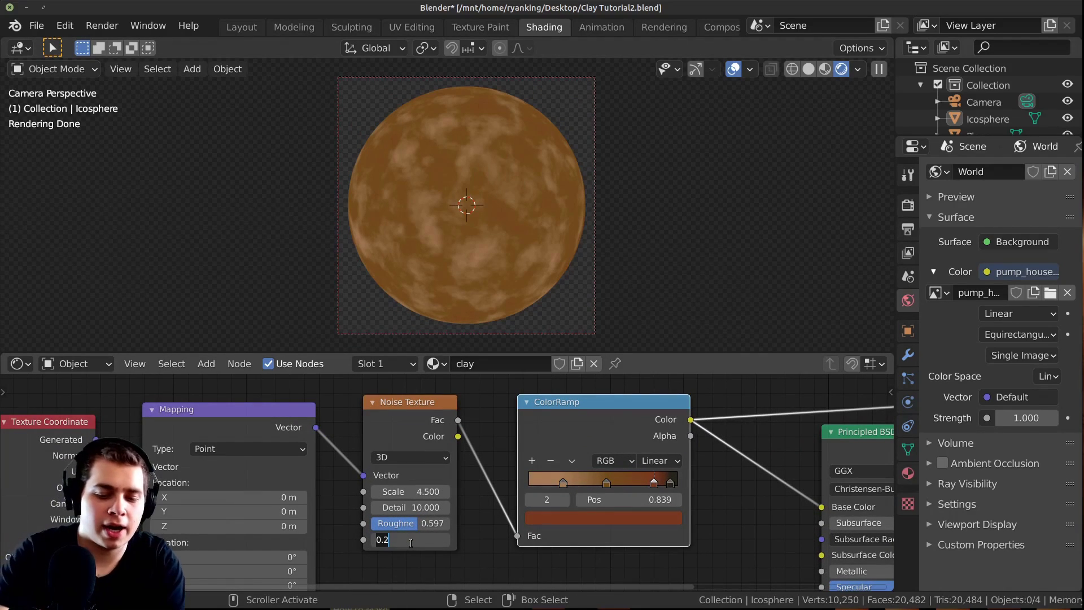
{"action": "key", "text": "BackSpace"}
{"action": "key", "text": "BackSpace"}
{"action": "key", "text": "BackSpace"}
{"action": "type", "text": "0.4"}
{"action": "key", "text": "Return"}
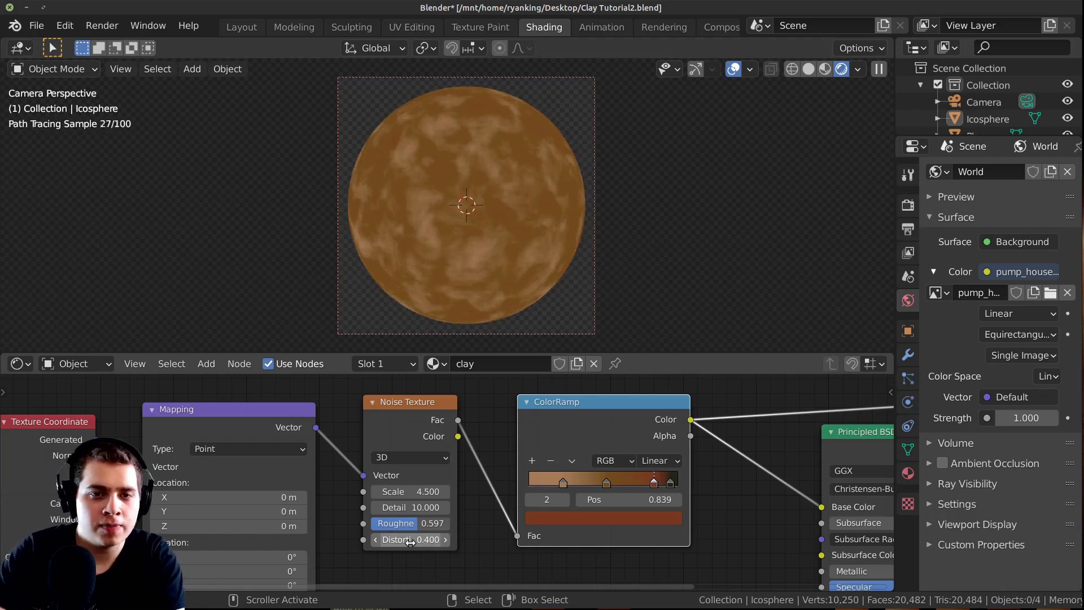
Add an RGB Curves node on the link between the ColorRamp and the Principled BSDF's Base Color
{"action": "scroll", "coordinate": [497, 208], "scroll_direction": "up", "scroll_amount": 3}
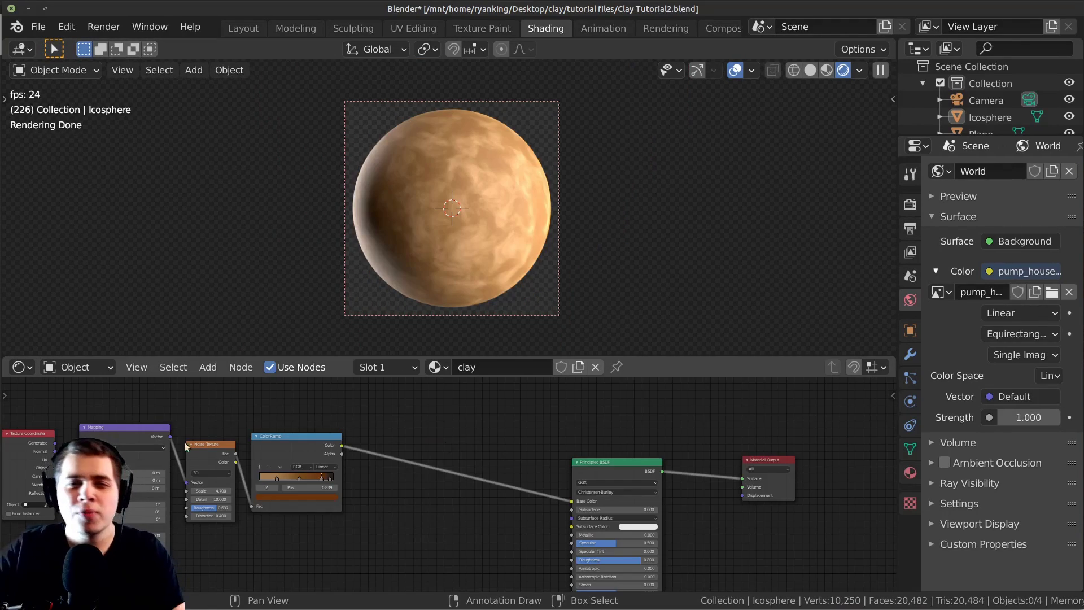
{"action": "scroll", "coordinate": [504, 175], "scroll_direction": "up", "scroll_amount": 2}
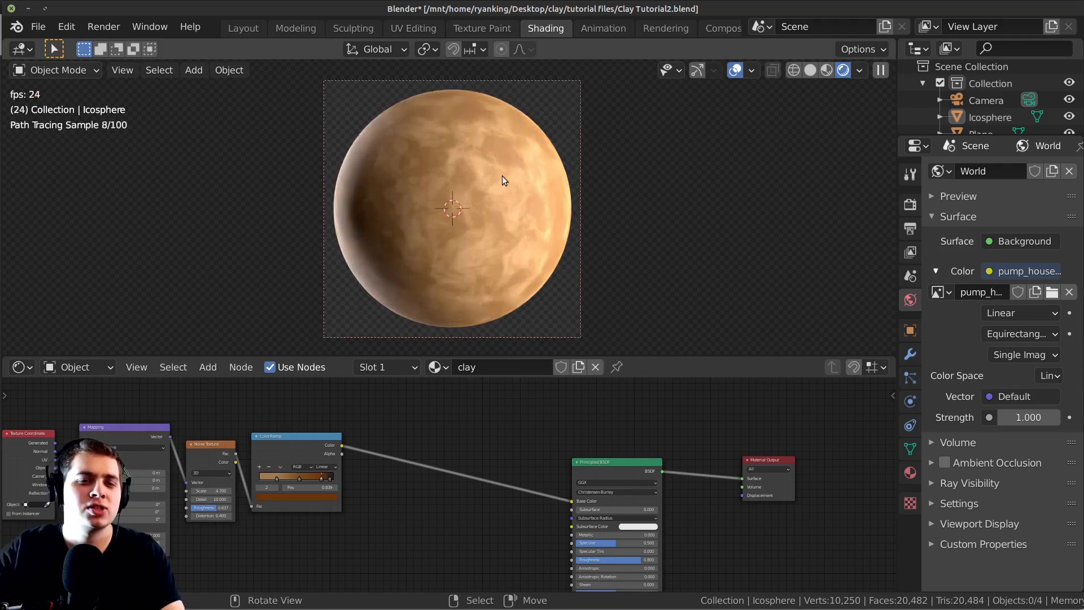
{"action": "scroll", "coordinate": [509, 466], "scroll_direction": "up", "scroll_amount": 2}
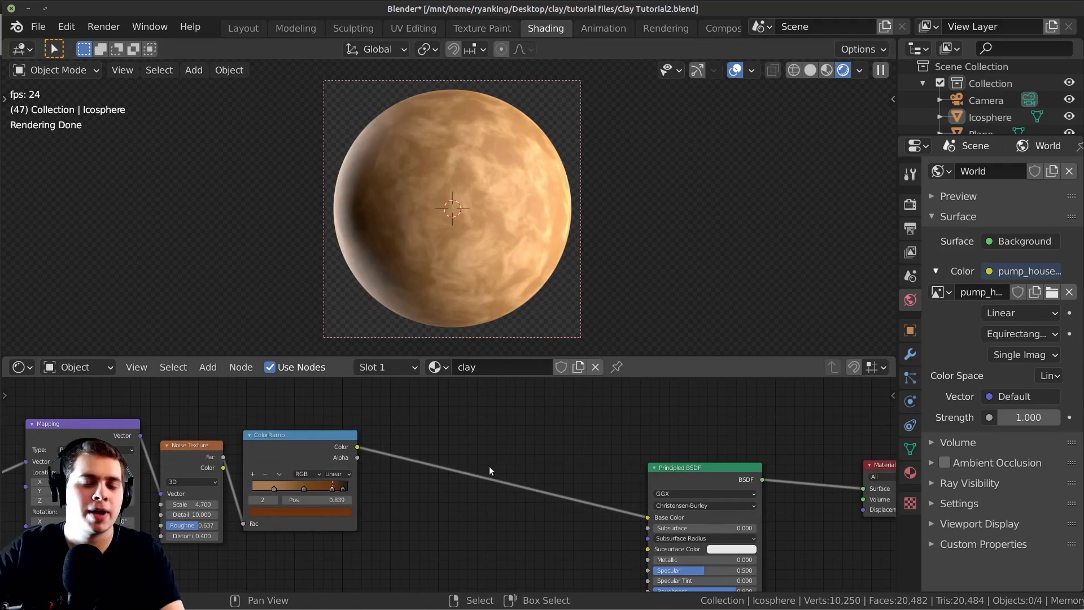
{"action": "scroll", "coordinate": [503, 459], "scroll_direction": "up", "scroll_amount": 1}
{"action": "middle_click_drag", "start_coordinate": [620, 455], "coordinate": [676, 446]}
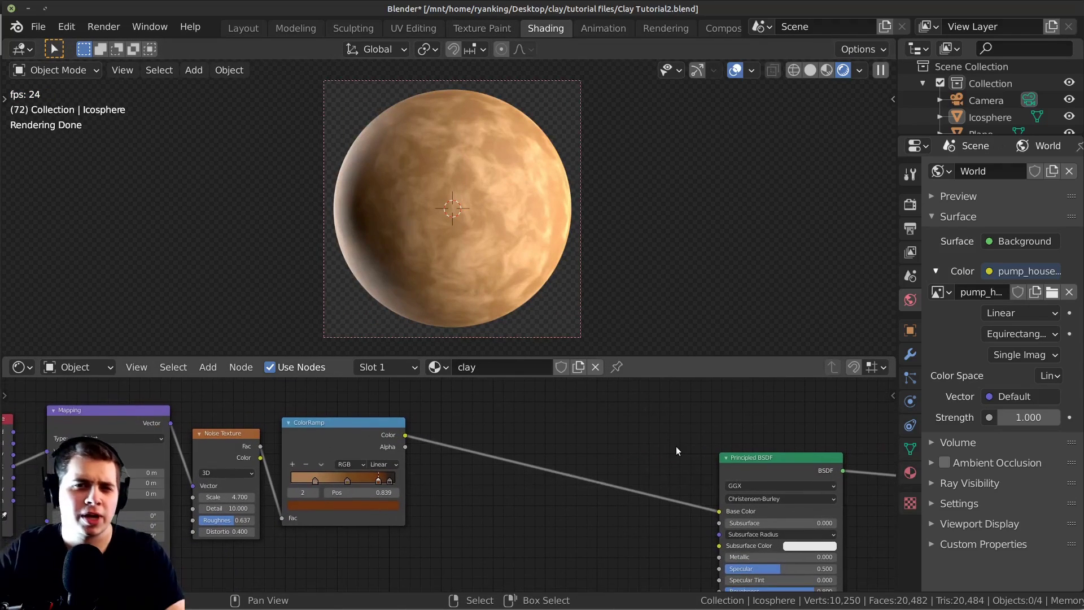
{"action": "middle_click_drag", "start_coordinate": [553, 432], "coordinate": [535, 426]}
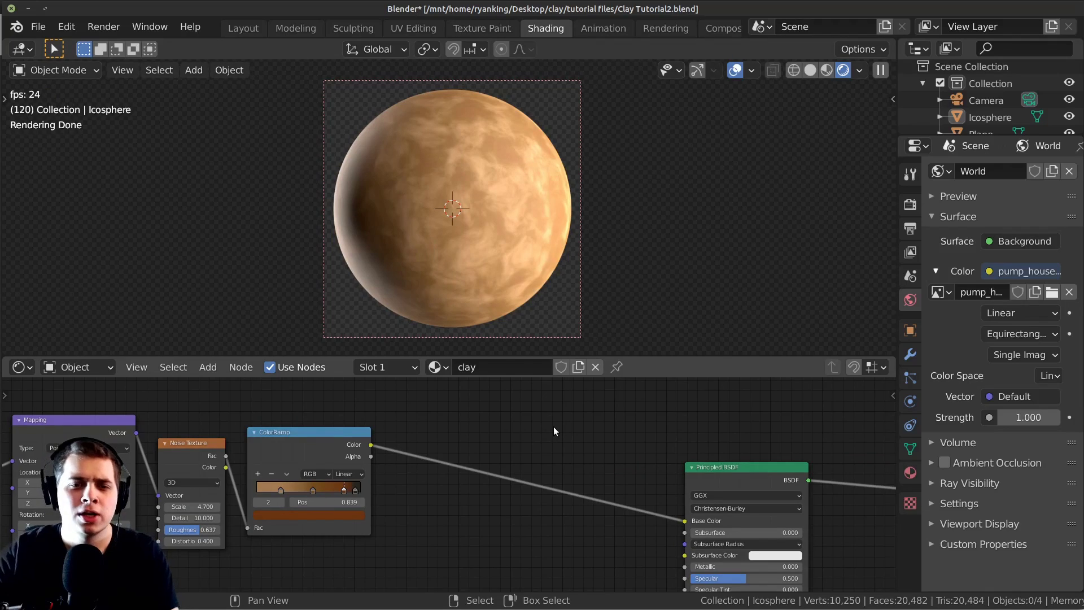
{"action": "key", "text": "shift+a"}
{"action": "left_click", "coordinate": [492, 414]}
{"action": "type", "text": "rgb"}
{"action": "key", "text": "Down"}
{"action": "key", "text": "Down"}
{"action": "key", "text": "Return"}
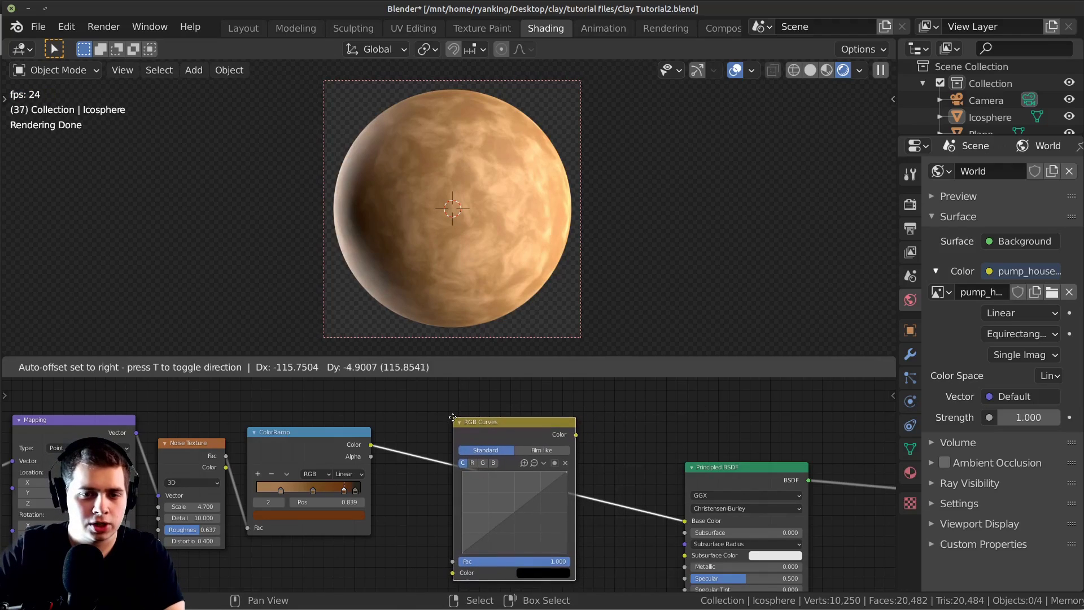
{"action": "left_click", "coordinate": [455, 409]}
Raise the RGB Curves node's combined curve with points at about X 0.30, Y 0.38 and X 0.48, Y 0.64
{"action": "scroll", "coordinate": [497, 489], "scroll_direction": "up", "scroll_amount": 3}
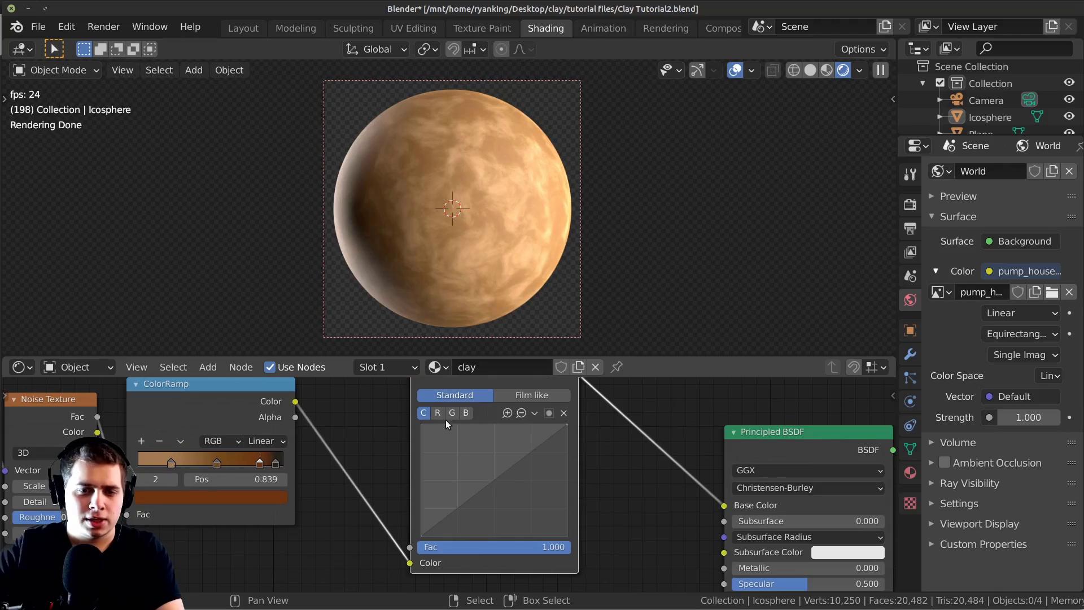
{"action": "left_click", "coordinate": [493, 477]}
{"action": "left_click_drag", "start_coordinate": [493, 477], "coordinate": [493, 476]}
{"action": "left_click", "coordinate": [438, 412]}
{"action": "left_click", "coordinate": [452, 412]}
{"action": "left_click", "coordinate": [466, 413]}
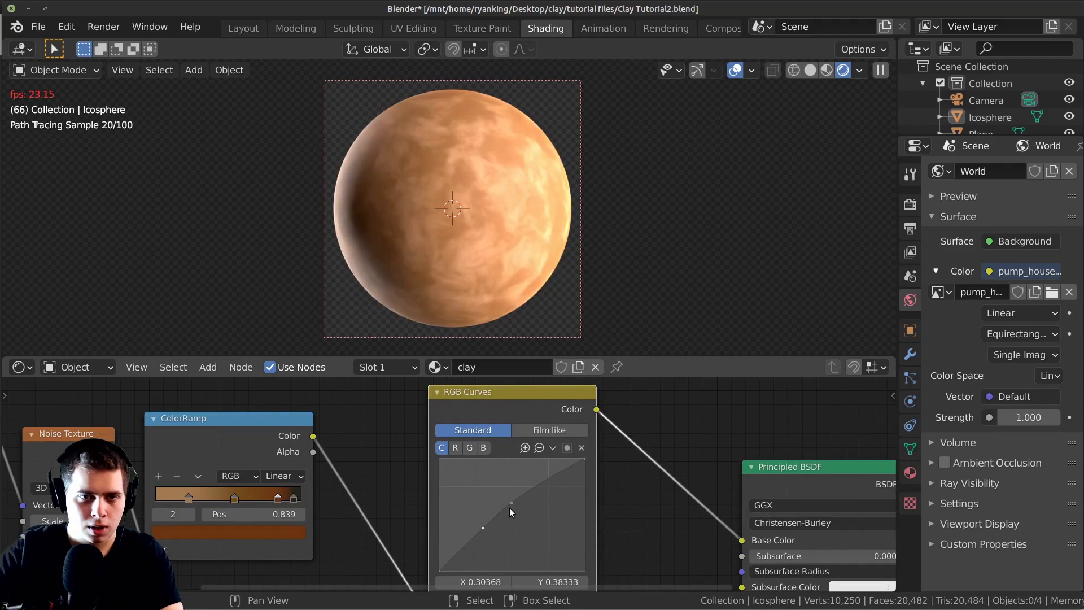
{"action": "left_click_drag", "start_coordinate": [508, 504], "coordinate": [510, 500]}
Mute and unmute the RGB Curves node to compare the sphere's colour with and without it
{"action": "scroll", "coordinate": [540, 433], "scroll_direction": "down", "scroll_amount": 3}
{"action": "mouse_move", "coordinate": [497, 419]}
{"action": "left_mouse_down"}
{"action": "mouse_move", "coordinate": [459, 403]}
{"action": "mouse_move", "coordinate": [516, 422]}
{"action": "left_mouse_up"}
{"action": "middle_click_drag", "start_coordinate": [516, 422], "coordinate": [490, 426]}
{"action": "key", "text": "m"}
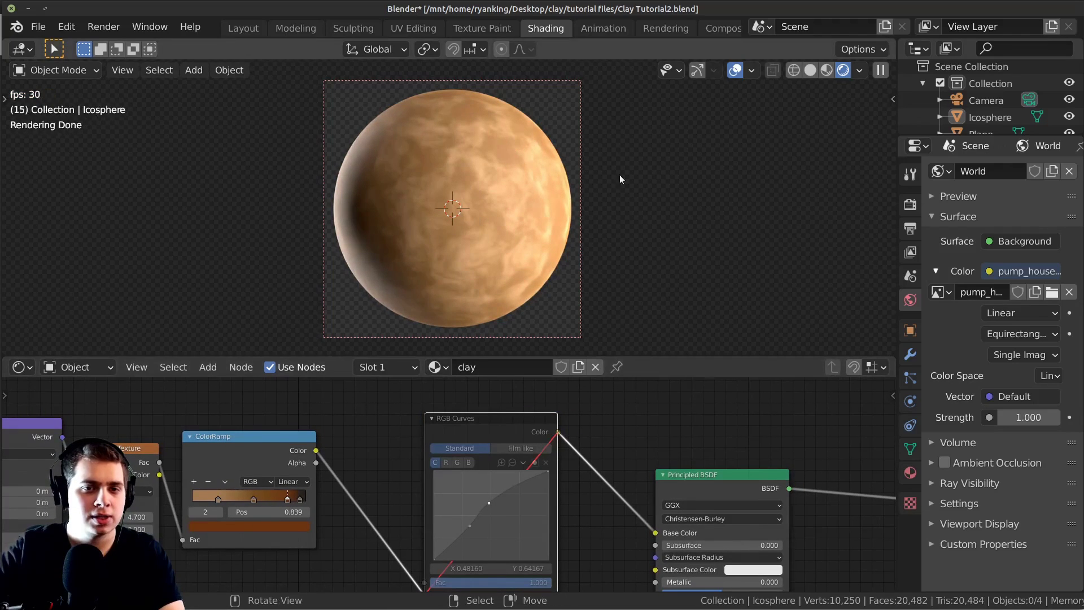
{"action": "key", "text": "m"}
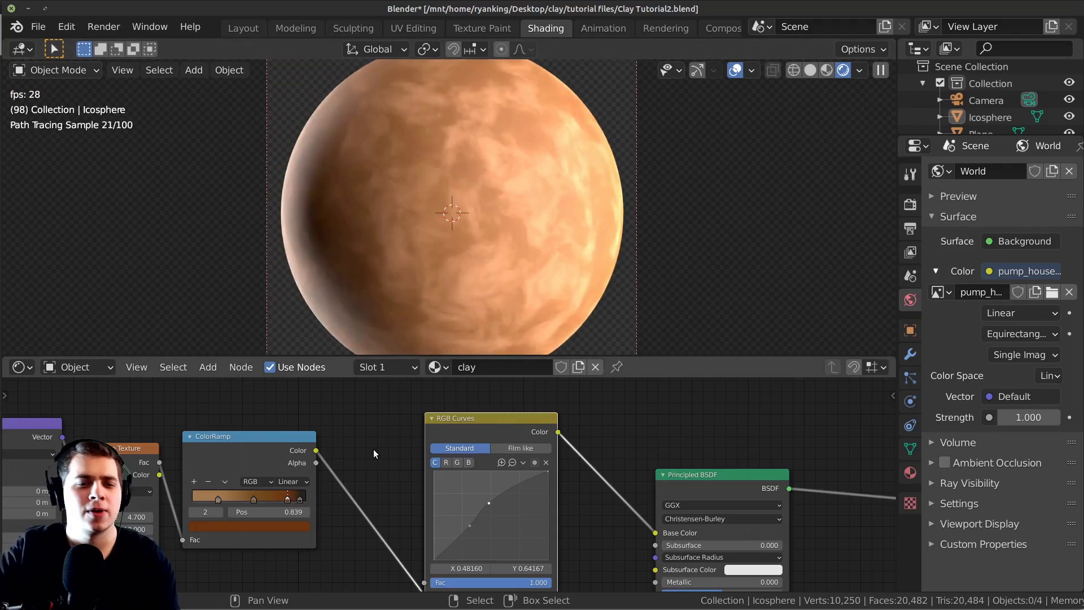
Save the clay material's blend file
{"action": "middle_click_drag", "start_coordinate": [373, 449], "coordinate": [483, 439]}
{"action": "scroll", "coordinate": [533, 398], "scroll_direction": "down", "scroll_amount": 3}
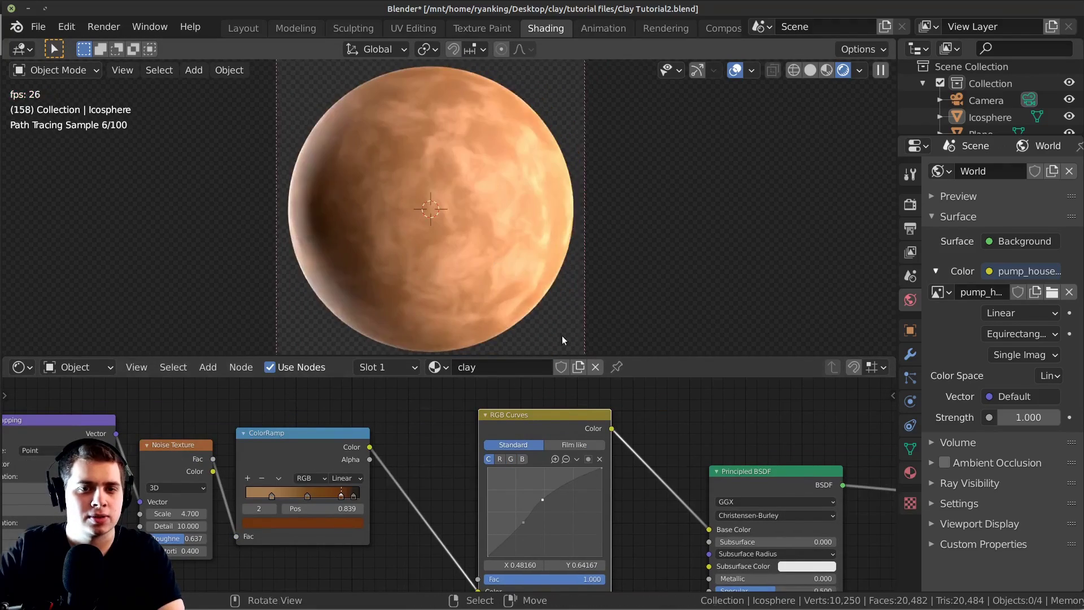
{"action": "key", "text": "ctrl+s"}
Move the RGB Curves node slightly closer to the ColorRamp in the node layout
{"action": "scroll", "coordinate": [504, 510], "scroll_direction": "down", "scroll_amount": 2}
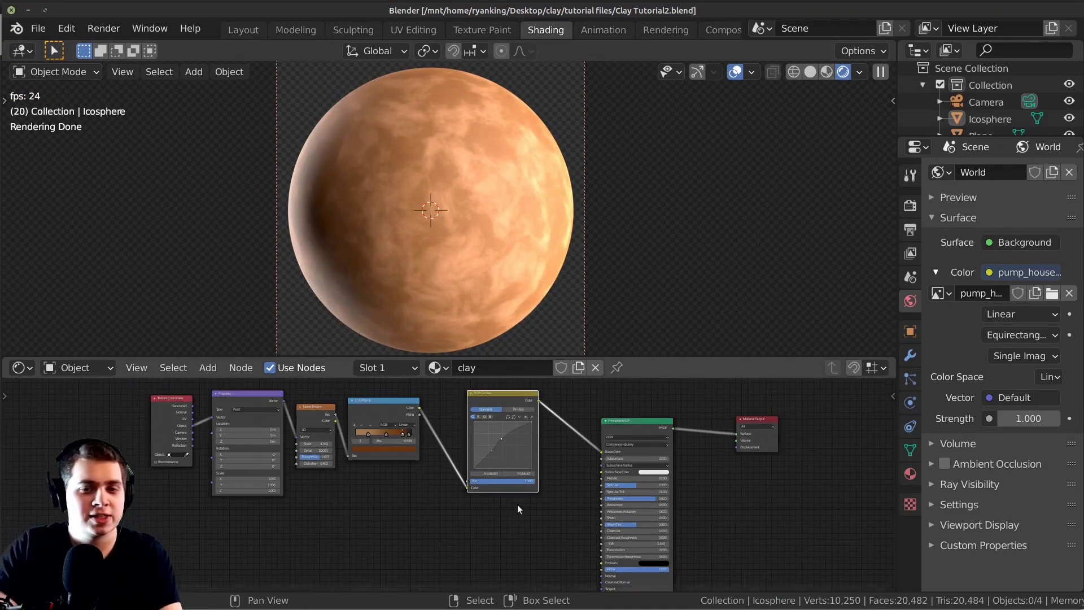
{"action": "left_click_drag", "start_coordinate": [483, 413], "coordinate": [468, 416]}
{"action": "scroll", "coordinate": [484, 421], "scroll_direction": "down", "scroll_amount": 2}
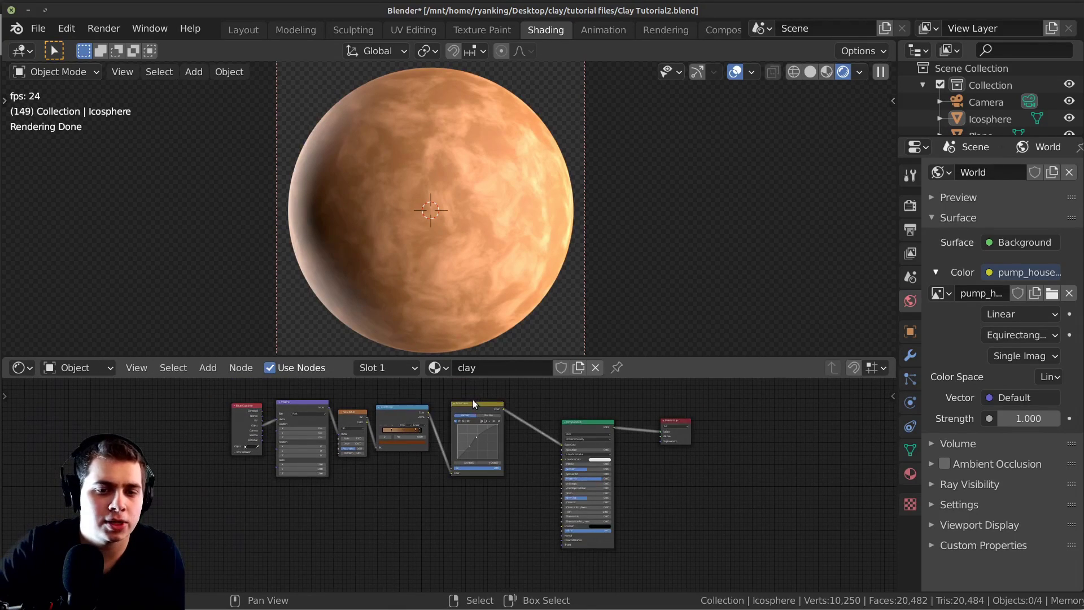
Connect the RGB Curves Color output to the Principled BSDF's Normal input and enlarge the node editor area
{"action": "left_click_drag", "start_coordinate": [503, 410], "coordinate": [560, 535]}
{"action": "scroll", "coordinate": [543, 489], "scroll_direction": "up", "scroll_amount": 1}
{"action": "left_click_drag", "start_coordinate": [533, 359], "coordinate": [534, 260]}
{"action": "scroll", "coordinate": [580, 411], "scroll_direction": "up", "scroll_amount": 3}
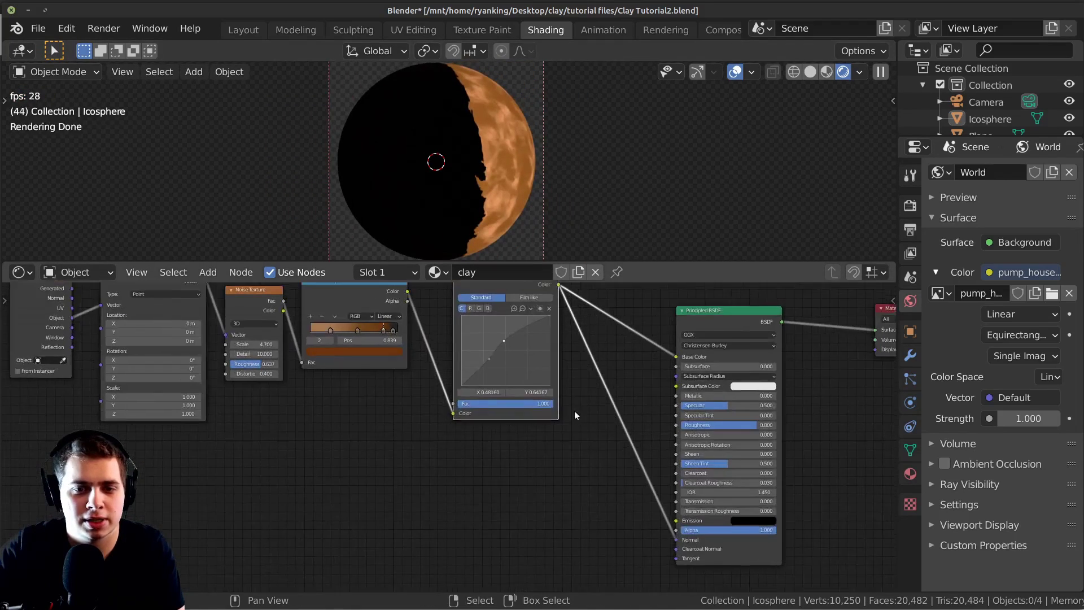
{"action": "scroll", "coordinate": [580, 429], "scroll_direction": "down", "scroll_amount": 1}
{"action": "middle_click_drag", "start_coordinate": [581, 428], "coordinate": [586, 428]}
{"action": "scroll", "coordinate": [503, 345], "scroll_direction": "up", "scroll_amount": 4}
{"action": "middle_click_drag", "start_coordinate": [576, 335], "coordinate": [530, 333]}
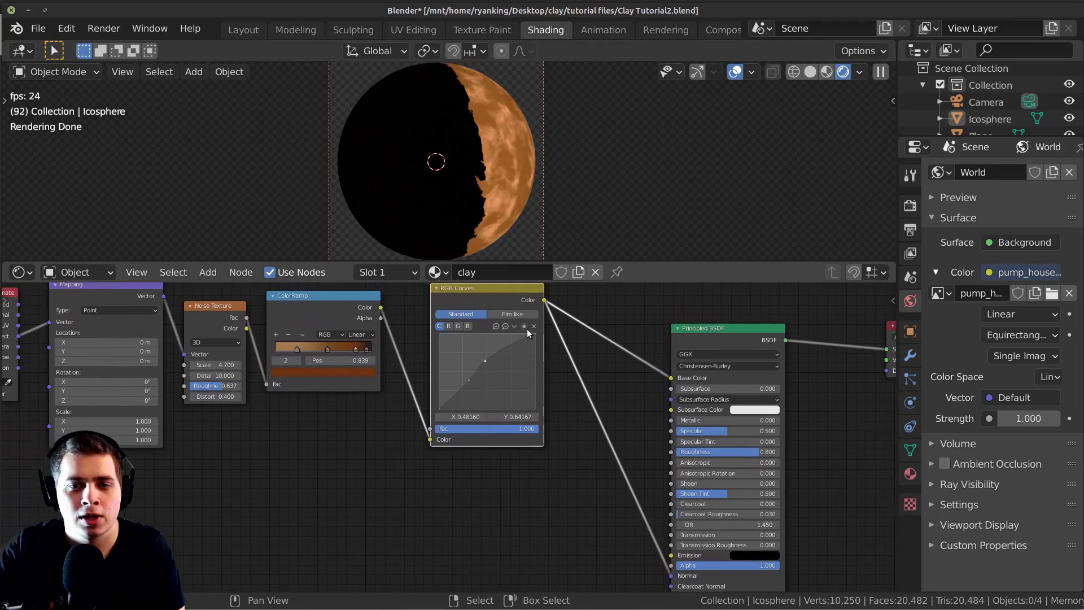
{"action": "scroll", "coordinate": [533, 322], "scroll_direction": "down", "scroll_amount": 1}
{"action": "middle_click_drag", "start_coordinate": [648, 492], "coordinate": [641, 472]}
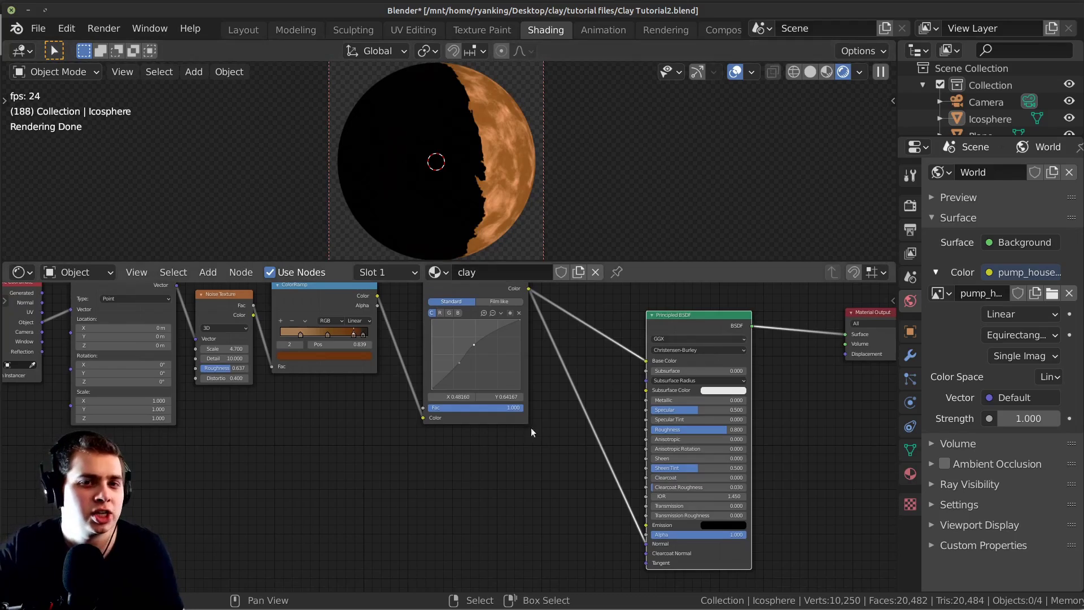
Move the RGB Curves node slightly farther from the Principled BSDF
{"action": "middle_click_drag", "start_coordinate": [484, 396], "coordinate": [495, 416]}
{"action": "left_click_drag", "start_coordinate": [477, 310], "coordinate": [465, 307]}
{"action": "mouse_move", "coordinate": [531, 369]}
{"action": "middle_mouse_down"}
{"action": "mouse_move", "coordinate": [536, 356]}
{"action": "mouse_move", "coordinate": [538, 372]}
{"action": "middle_mouse_up"}
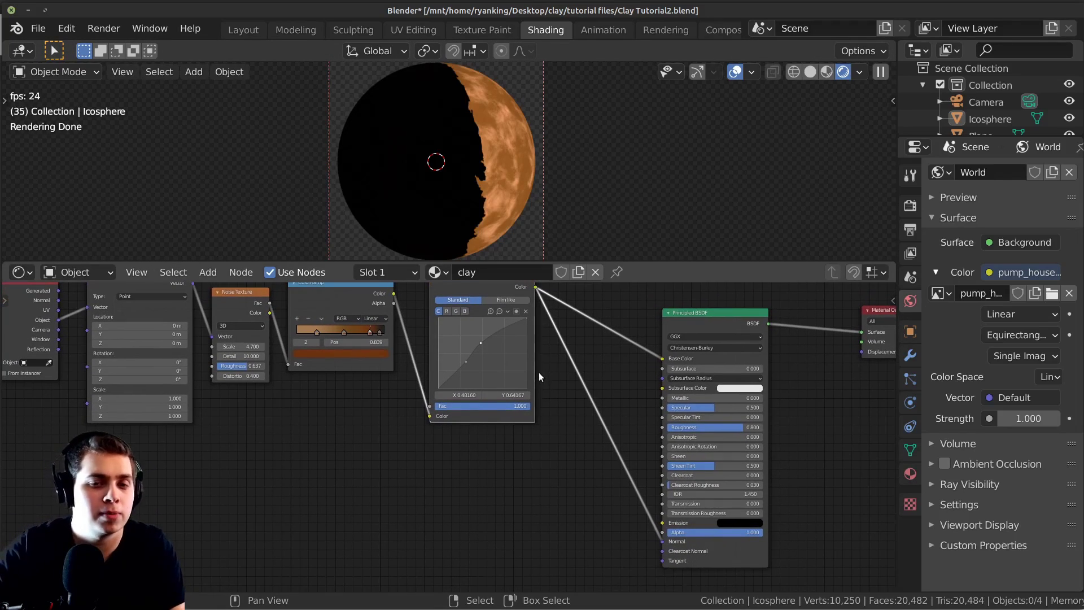
Add a Bump node on the RGB Curves to Principled BSDF Normal link, with the colour feeding its Height
{"action": "scroll", "coordinate": [519, 359], "scroll_direction": "down", "scroll_amount": 1}
{"action": "key", "text": "shift+a"}
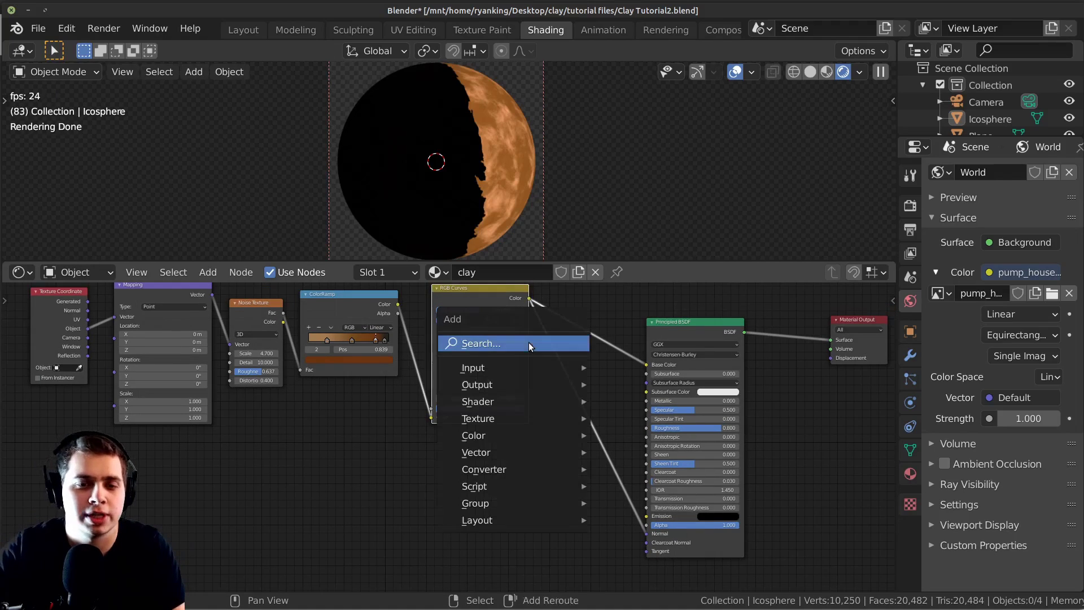
{"action": "left_click", "coordinate": [503, 338]}
{"action": "type", "text": "bum"}
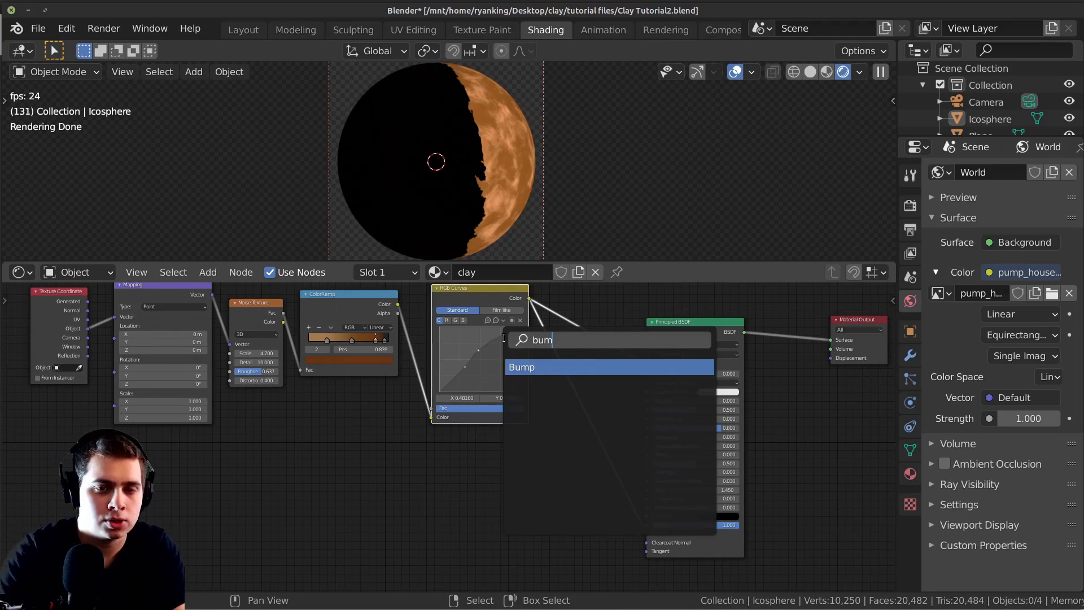
{"action": "key", "text": "Return"}
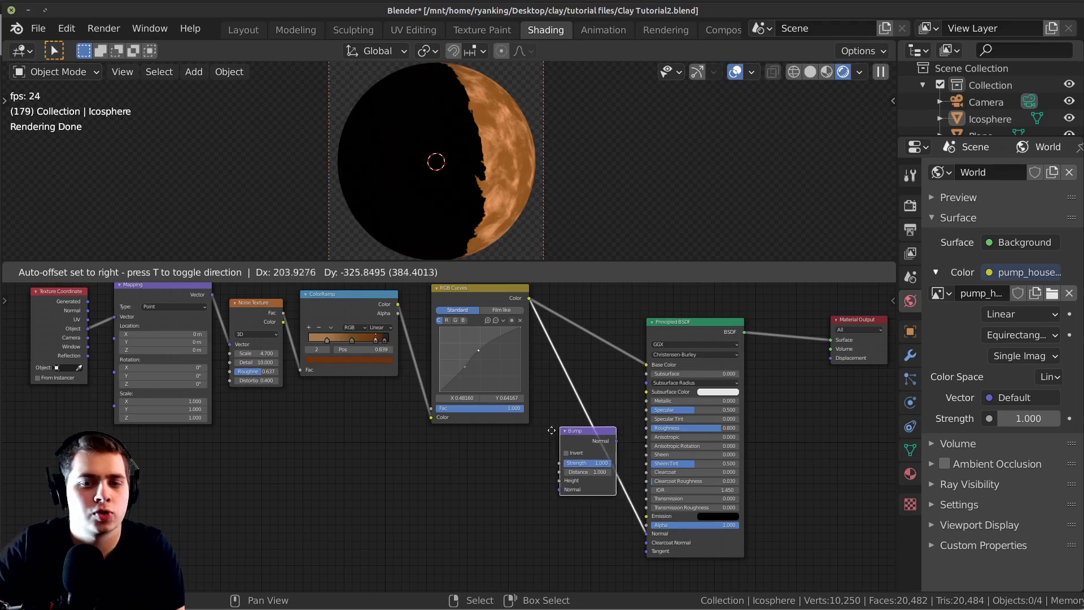
{"action": "left_click", "coordinate": [576, 440]}
{"action": "scroll", "coordinate": [587, 429], "scroll_direction": "up", "scroll_amount": 3}
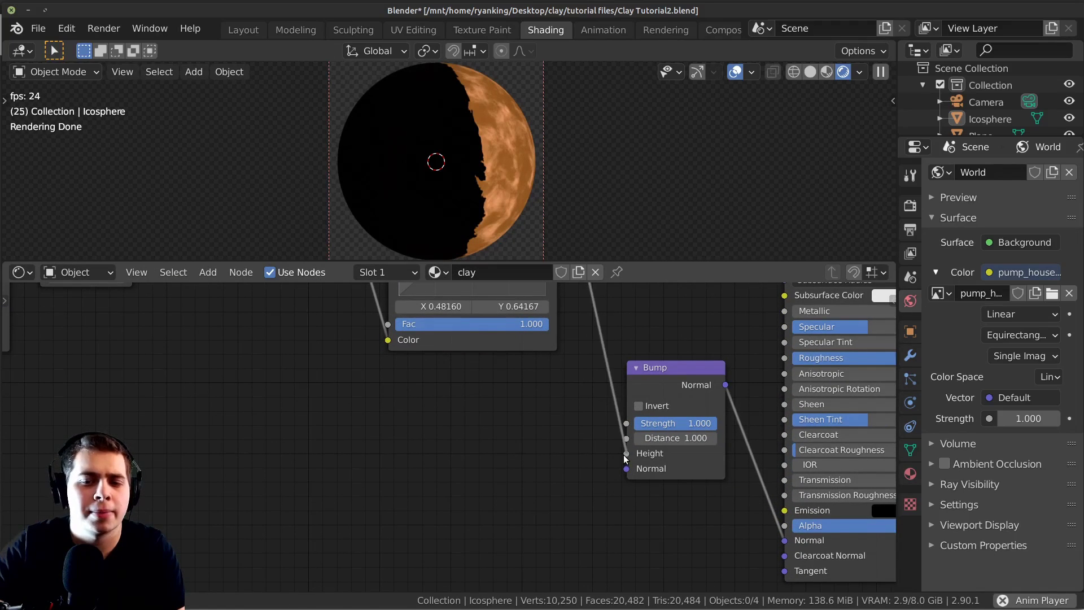
Lower the Bump node's Strength to 0.1, check the sphere's surface, and refine the Strength to 0.15
{"action": "key", "text": "Home"}
{"action": "scroll", "coordinate": [456, 169], "scroll_direction": "up", "scroll_amount": 3}
{"action": "scroll", "coordinate": [459, 164], "scroll_direction": "up", "scroll_amount": 2}
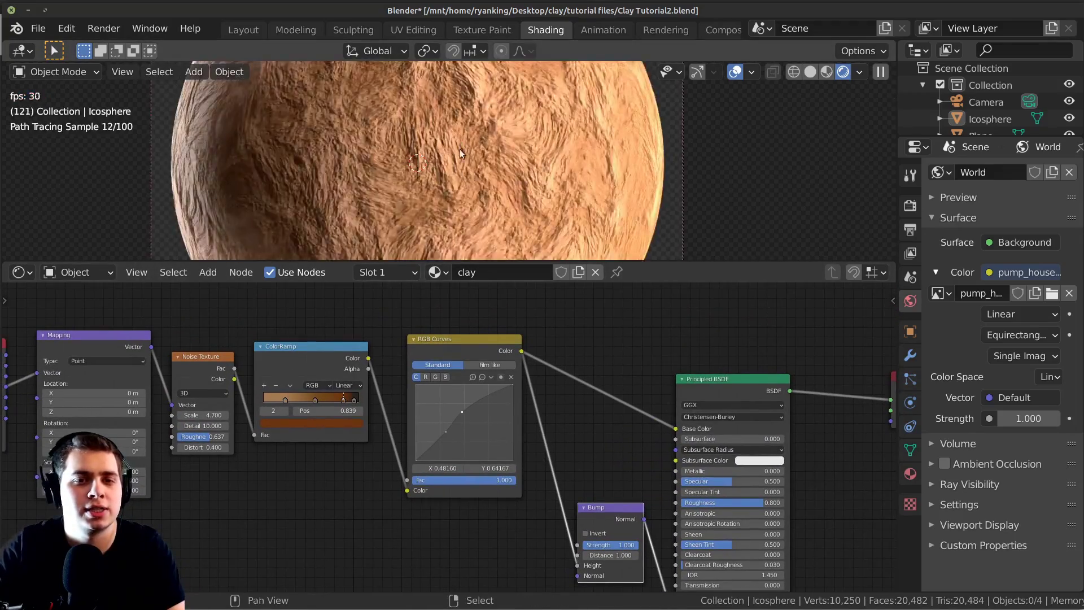
{"action": "middle_click_drag", "start_coordinate": [564, 470], "coordinate": [533, 426]}
{"action": "scroll", "coordinate": [486, 184], "scroll_direction": "down", "scroll_amount": 3}
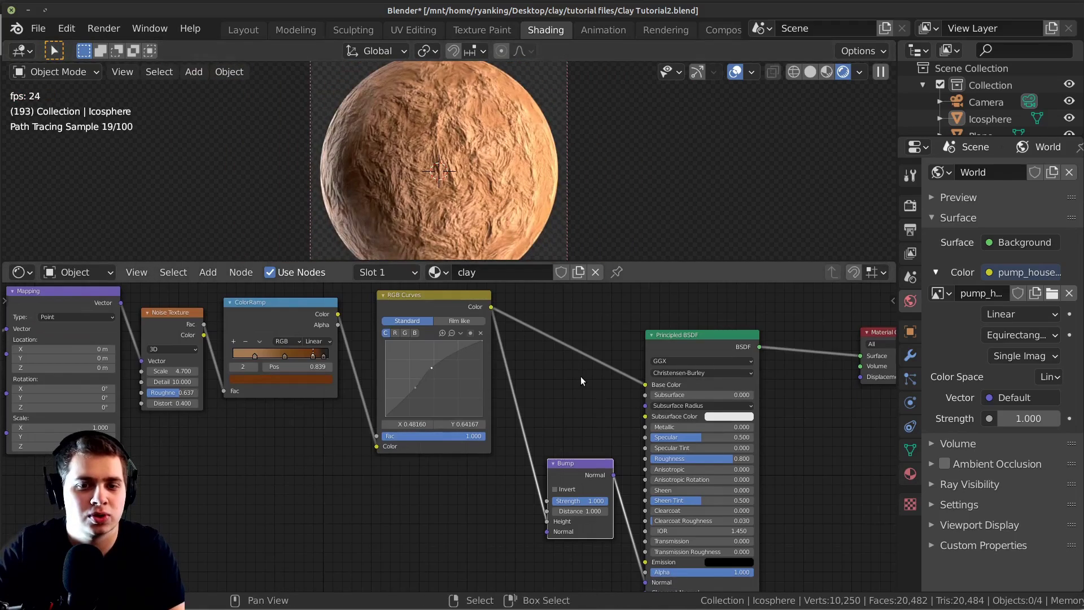
{"action": "scroll", "coordinate": [545, 425], "scroll_direction": "up", "scroll_amount": 2}
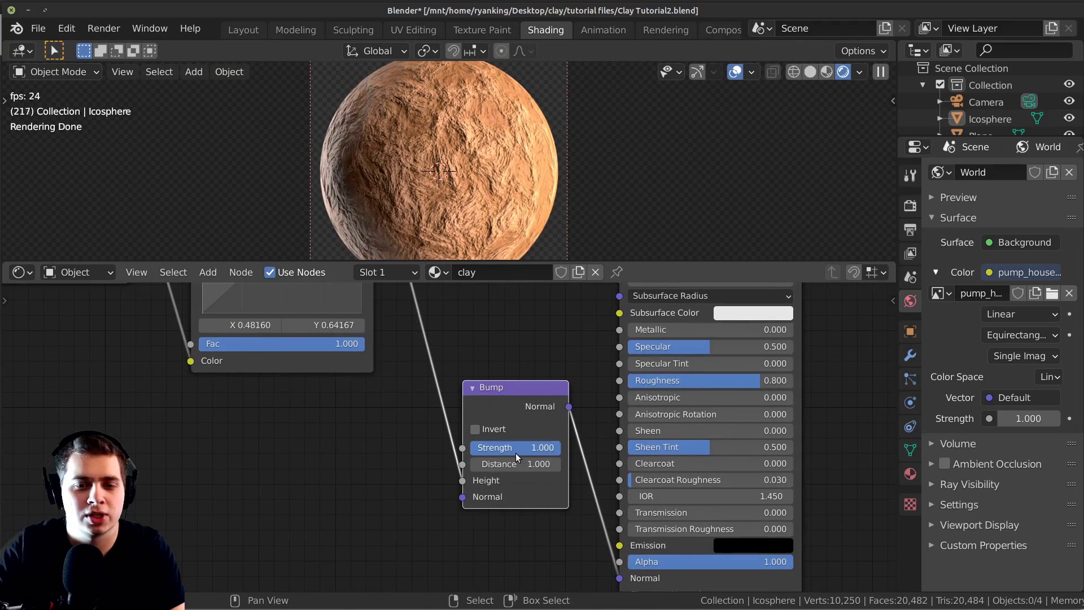
{"action": "type", "text": "0.1"}
{"action": "key", "text": "Return"}
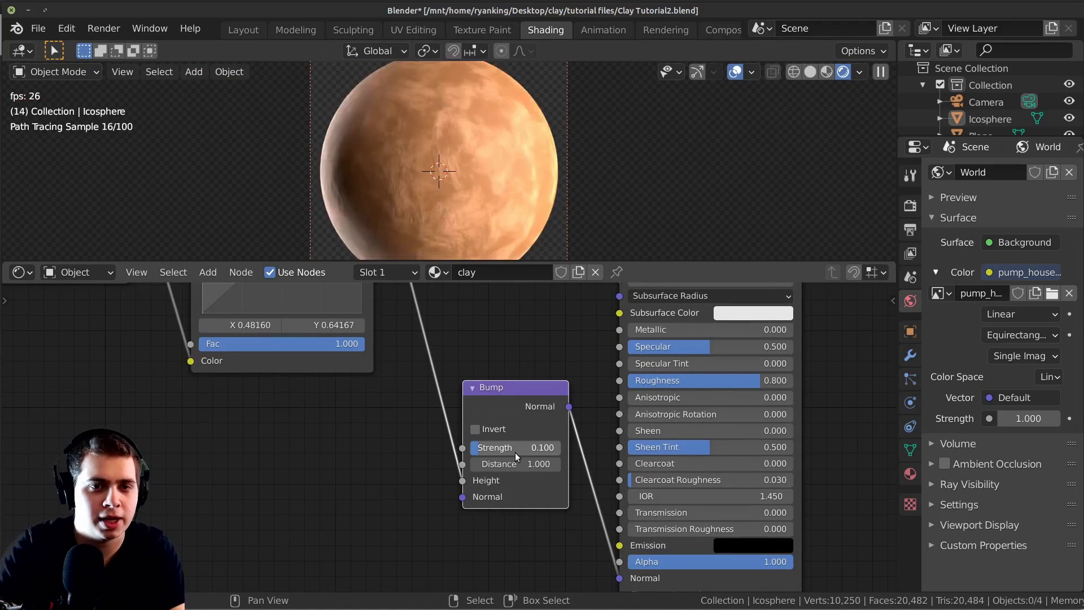
{"action": "left_click", "coordinate": [499, 448]}
{"action": "type", "text": "5"}
{"action": "key", "text": "Return"}
{"action": "scroll", "coordinate": [411, 144], "scroll_direction": "down", "scroll_amount": 1}
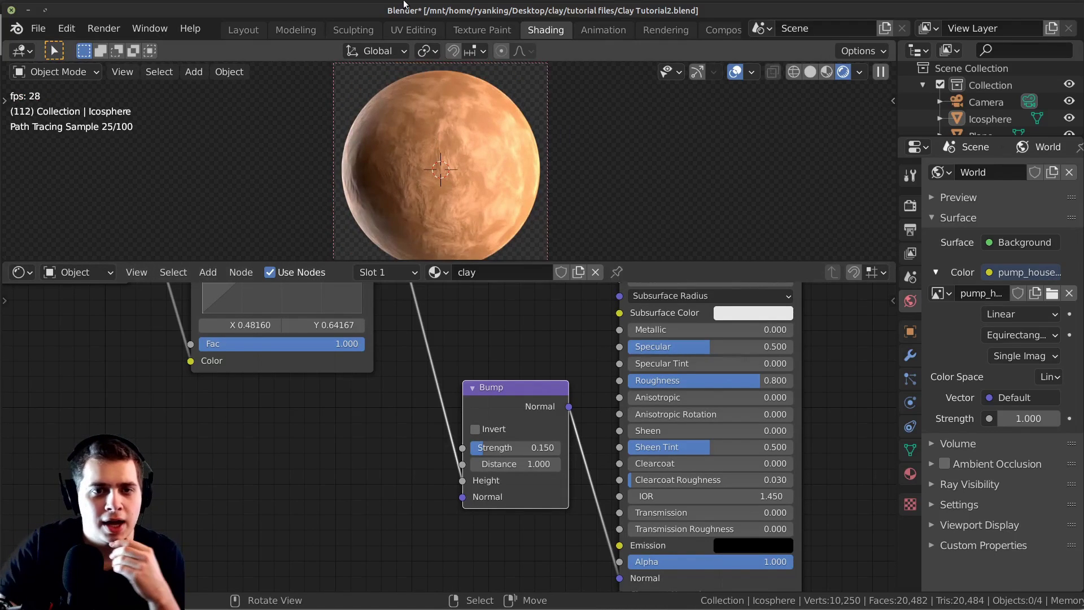
{"action": "scroll", "coordinate": [473, 203], "scroll_direction": "up", "scroll_amount": 3}
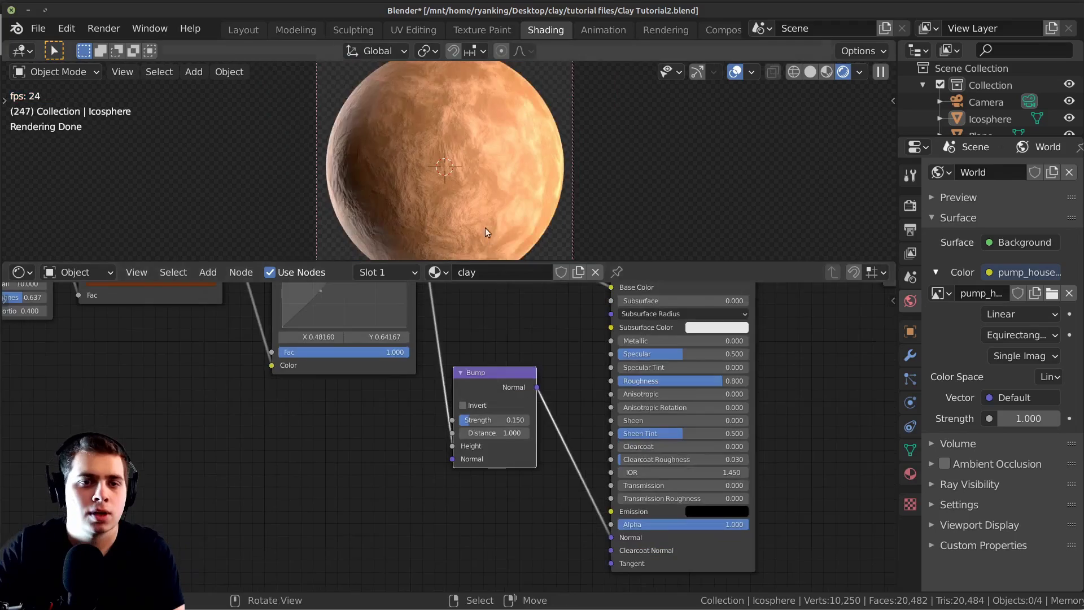
Add a second Noise Texture node in the empty space below the existing Mapping node
{"action": "scroll", "coordinate": [486, 228], "scroll_direction": "down", "scroll_amount": 3}
{"action": "scroll", "coordinate": [390, 369], "scroll_direction": "down", "scroll_amount": 4}
{"action": "scroll", "coordinate": [458, 224], "scroll_direction": "up", "scroll_amount": 3}
{"action": "scroll", "coordinate": [436, 320], "scroll_direction": "down", "scroll_amount": 2}
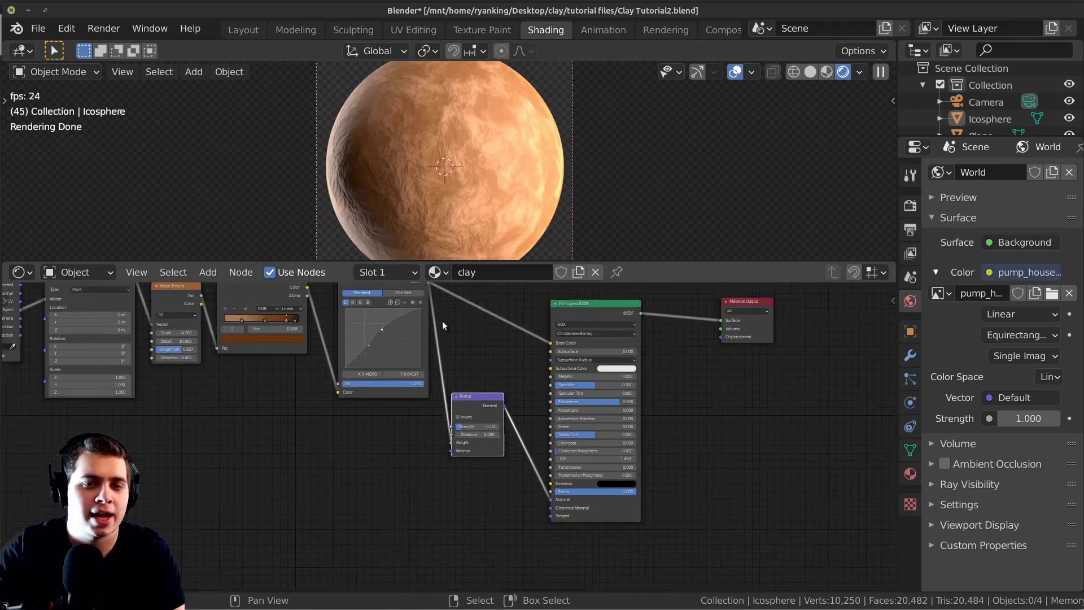
{"action": "middle_click_drag", "start_coordinate": [436, 319], "coordinate": [501, 370]}
{"action": "scroll", "coordinate": [446, 188], "scroll_direction": "down", "scroll_amount": 1}
{"action": "scroll", "coordinate": [335, 421], "scroll_direction": "down", "scroll_amount": 1}
{"action": "middle_click_drag", "start_coordinate": [335, 421], "coordinate": [512, 362]}
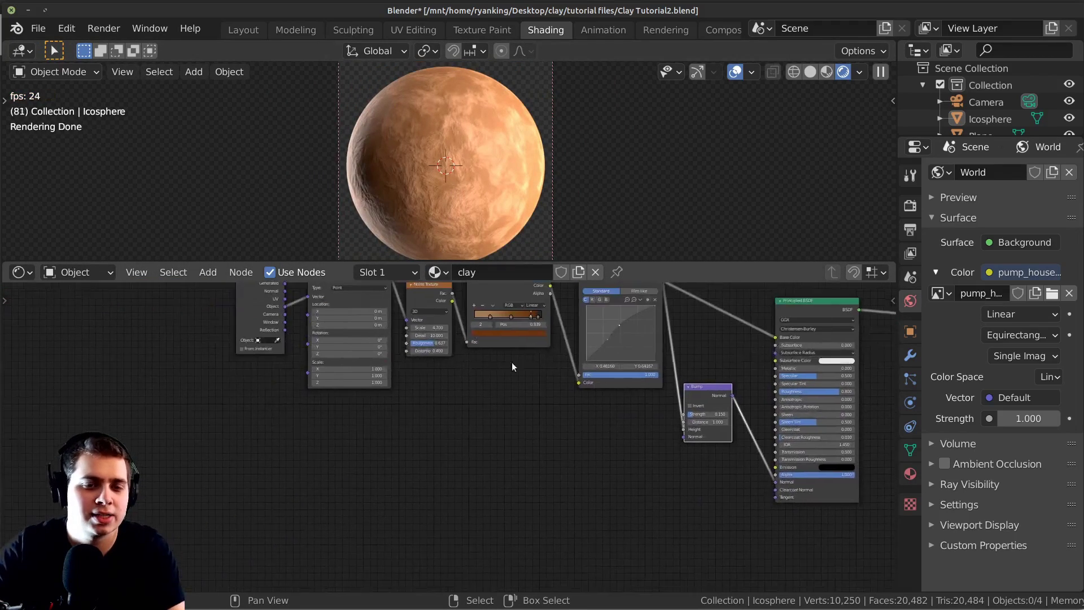
{"action": "scroll", "coordinate": [469, 384], "scroll_direction": "up", "scroll_amount": 1}
{"action": "key", "text": "shift+a"}
{"action": "left_click", "coordinate": [402, 395]}
{"action": "type", "text": "no"}
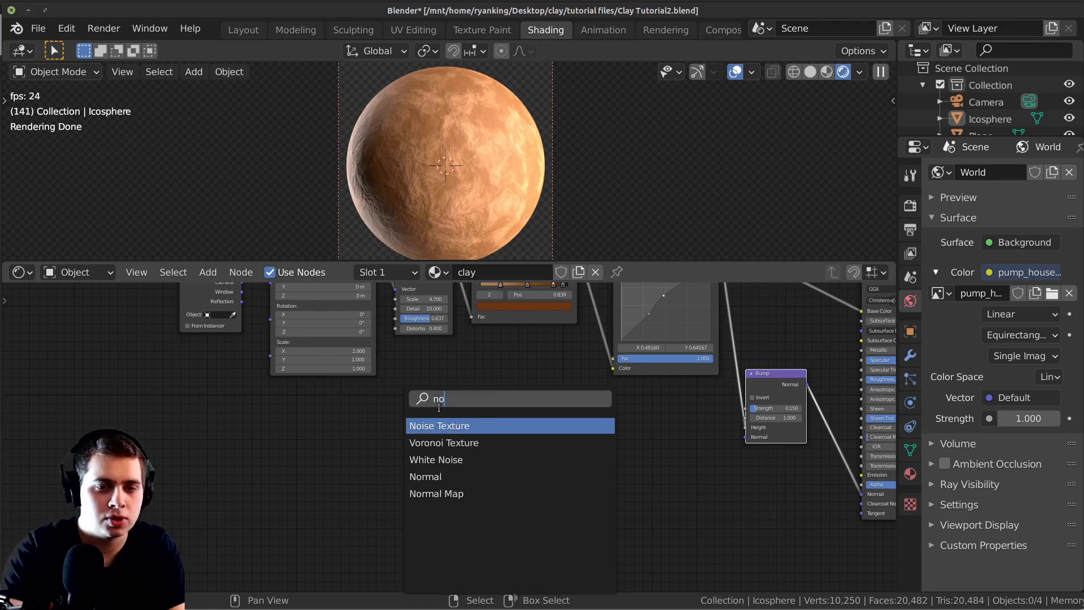
{"action": "key", "text": "Return"}
{"action": "left_click", "coordinate": [314, 432]}
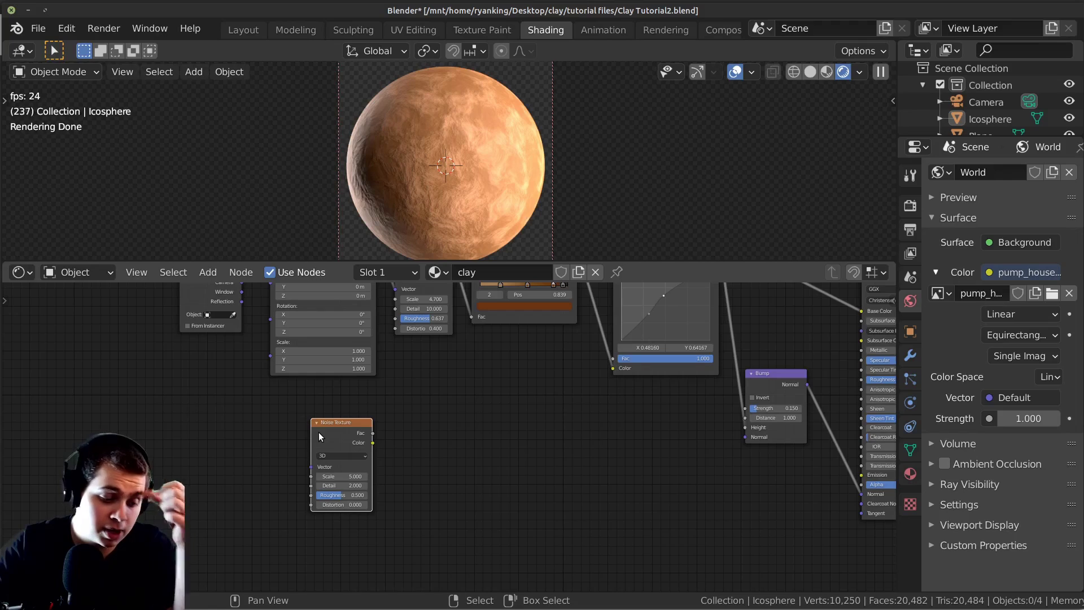
Give the new Noise Texture its own Texture Coordinate and Mapping nodes, using Object coordinates for the Mapping vector
{"action": "key", "text": "ctrl+t"}
{"action": "middle_click_drag", "start_coordinate": [243, 452], "coordinate": [357, 424]}
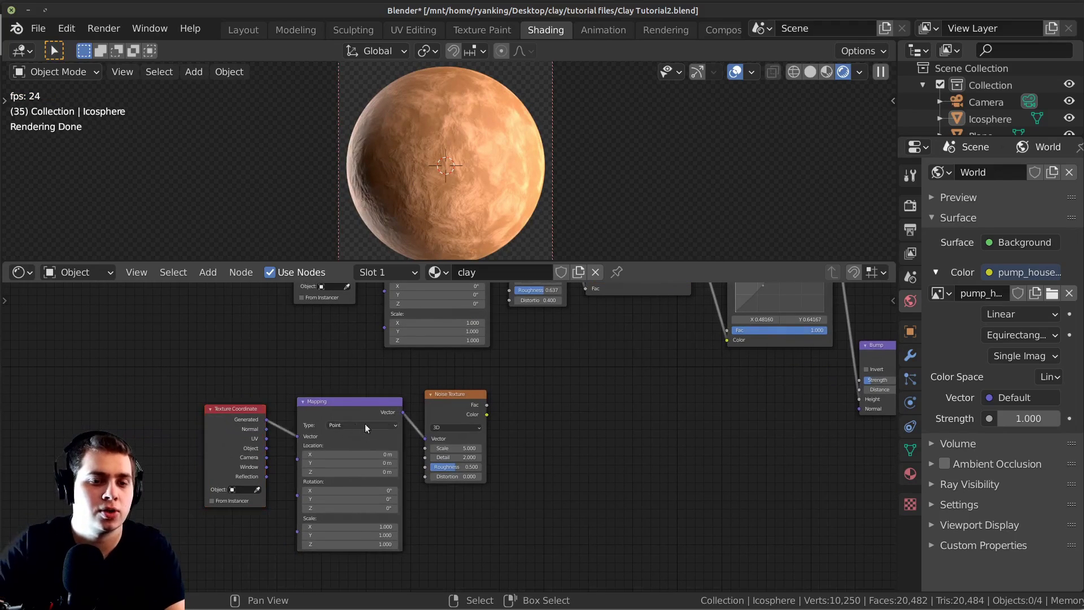
{"action": "scroll", "coordinate": [357, 423], "scroll_direction": "up", "scroll_amount": 2}
{"action": "left_click_drag", "start_coordinate": [342, 449], "coordinate": [366, 500]}
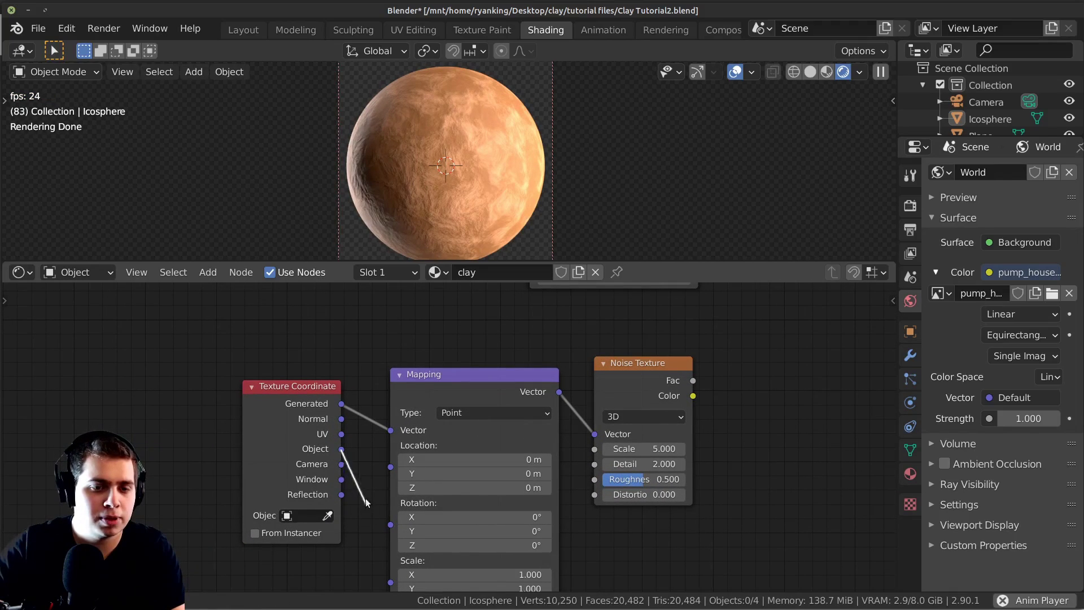
{"action": "left_click_drag", "start_coordinate": [390, 433], "coordinate": [391, 431]}
Tidy the new Texture Coordinate, Mapping and Noise Texture nodes by moving them closer together
{"action": "left_click_drag", "start_coordinate": [432, 393], "coordinate": [426, 390]}
{"action": "left_click_drag", "start_coordinate": [312, 397], "coordinate": [322, 400]}
{"action": "left_click_drag", "start_coordinate": [524, 385], "coordinate": [519, 385]}
{"action": "left_click_drag", "start_coordinate": [615, 388], "coordinate": [591, 391]}
Preview the new Noise Texture's Fac output directly on the sphere
{"action": "scroll", "coordinate": [591, 391], "scroll_direction": "down", "scroll_amount": 3}
{"action": "middle_click_drag", "start_coordinate": [618, 387], "coordinate": [449, 405]}
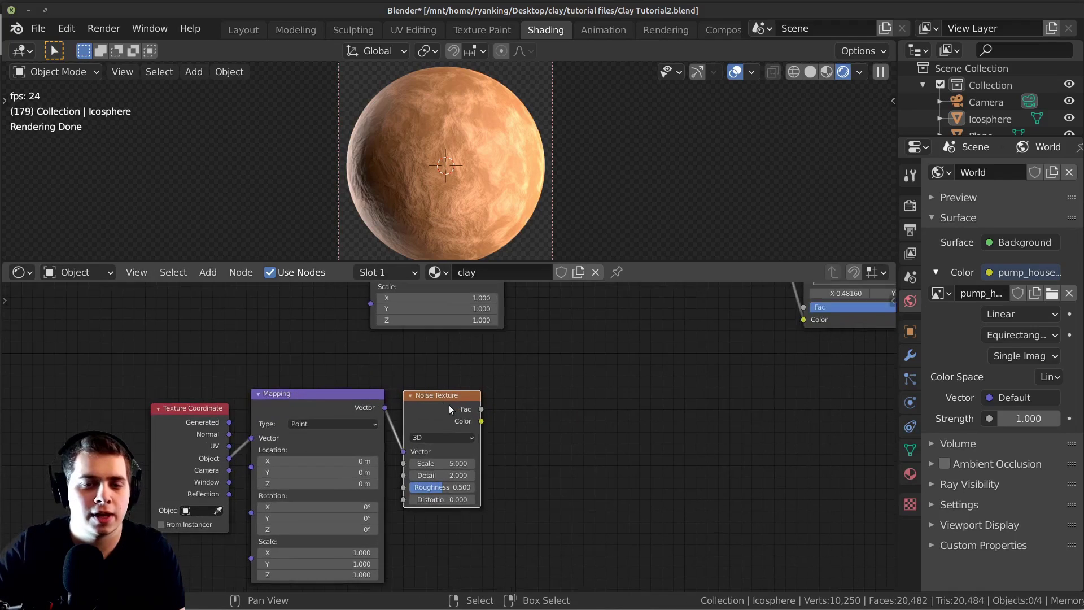
{"action": "left_click", "coordinate": [448, 405], "text": "ctrl+shift"}
{"action": "scroll", "coordinate": [578, 124], "scroll_direction": "up", "scroll_amount": 1}
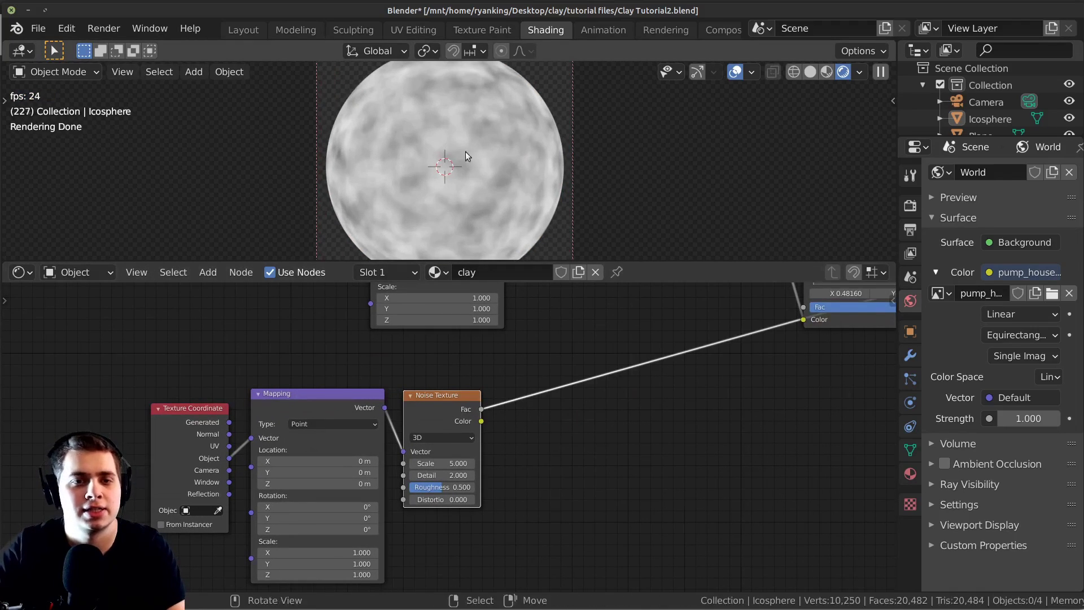
{"action": "scroll", "coordinate": [462, 441], "scroll_direction": "up", "scroll_amount": 2}
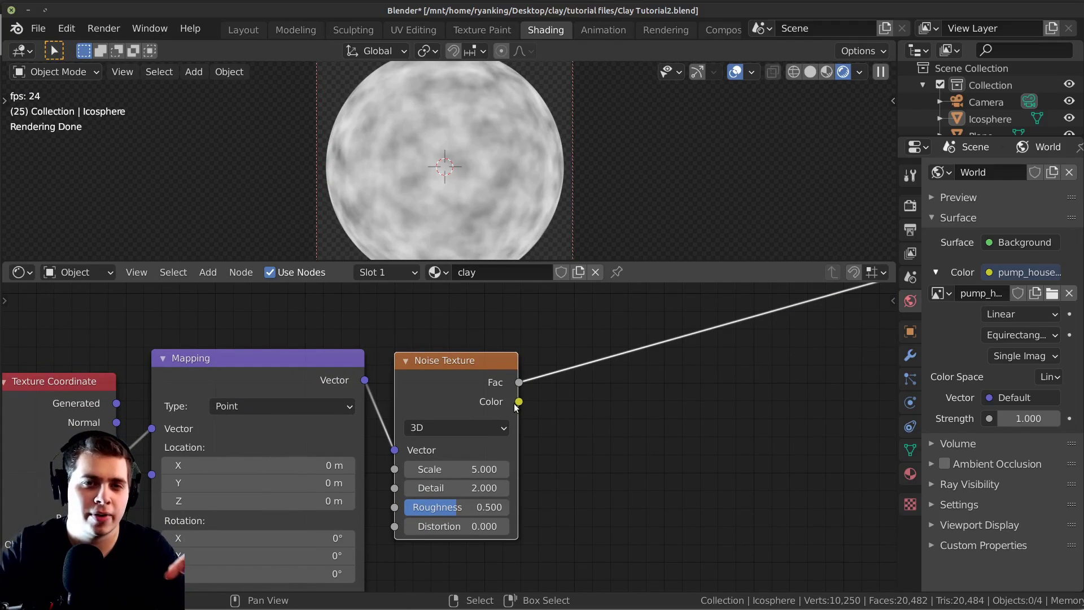
Try a Scale of 2 on the new Noise Texture and settle on 3.5
{"action": "scroll", "coordinate": [505, 425], "scroll_direction": "up", "scroll_amount": 1}
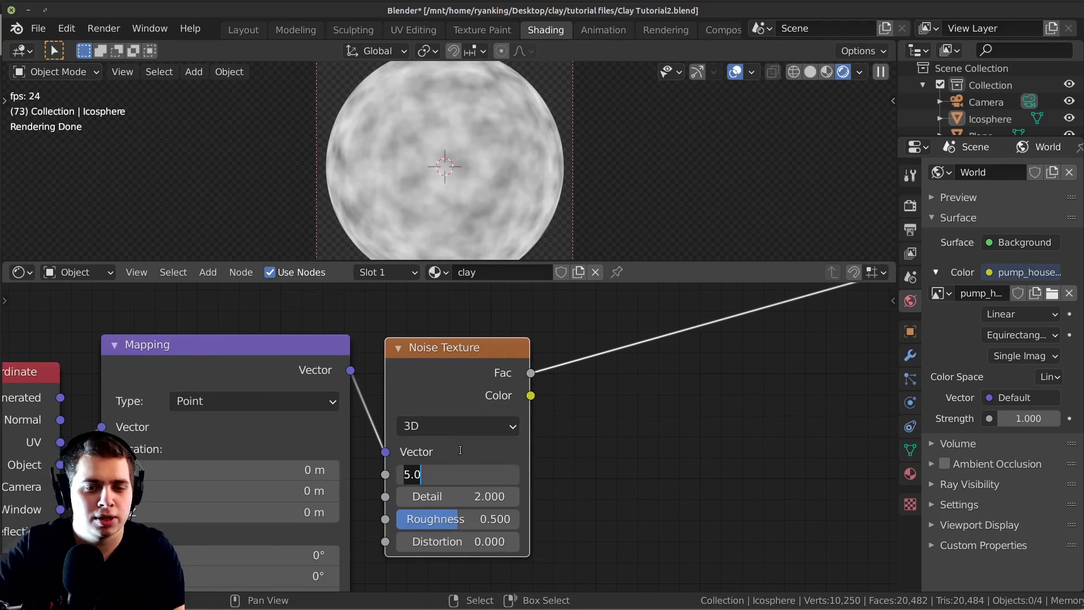
{"action": "mouse_move", "coordinate": [457, 474]}
{"action": "left_mouse_down"}
{"action": "mouse_move", "coordinate": [435, 474]}
{"action": "mouse_move", "coordinate": [453, 477]}
{"action": "left_mouse_up"}
{"action": "left_click", "coordinate": [469, 476]}
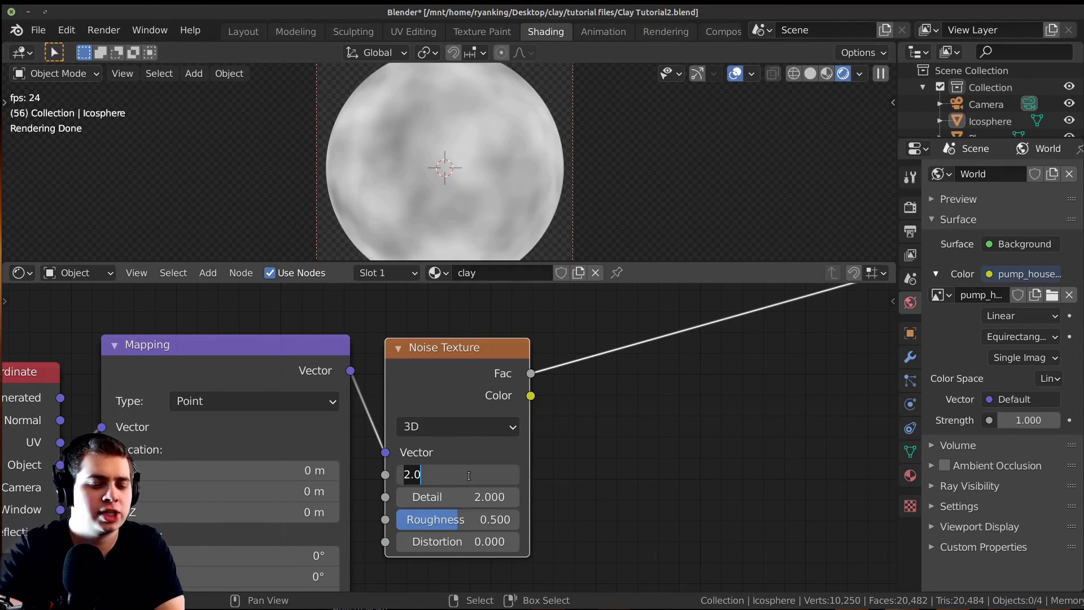
{"action": "type", "text": "3.5"}
{"action": "key", "text": "Return"}
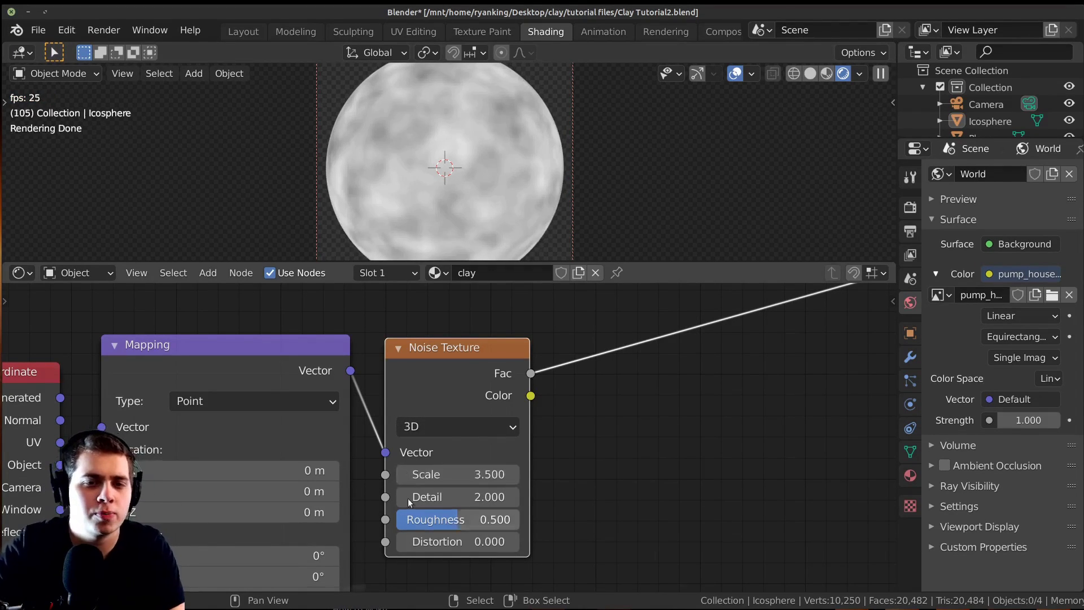
Add a ColorRamp node on the new Noise Texture's Fac output link
{"action": "scroll", "coordinate": [738, 429], "scroll_direction": "down", "scroll_amount": 4}
{"action": "middle_click_drag", "start_coordinate": [504, 363], "coordinate": [420, 391]}
{"action": "key", "text": "shift+a"}
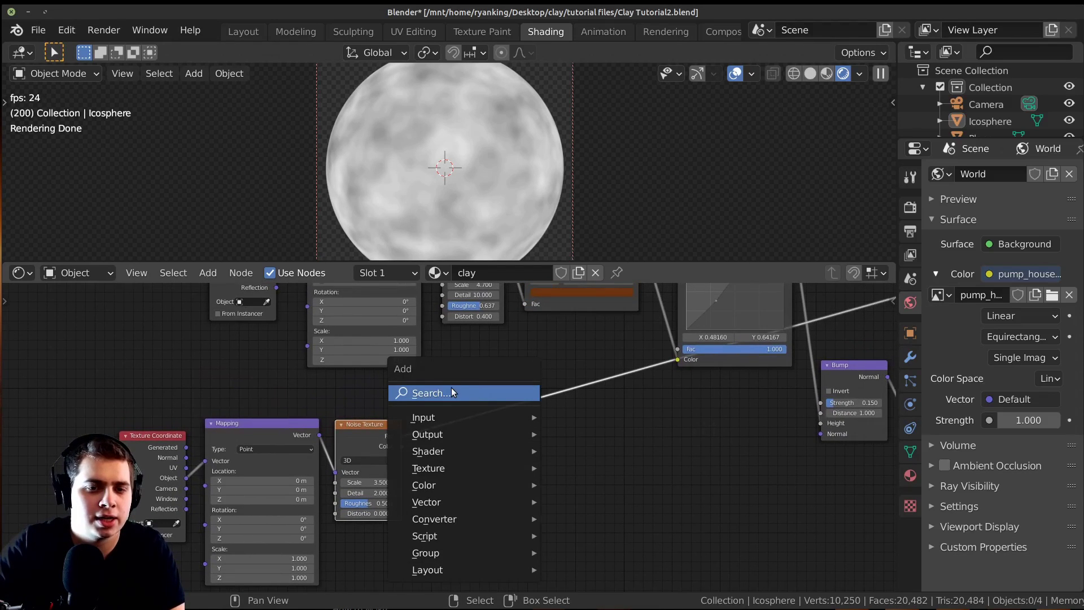
{"action": "left_click", "coordinate": [453, 387]}
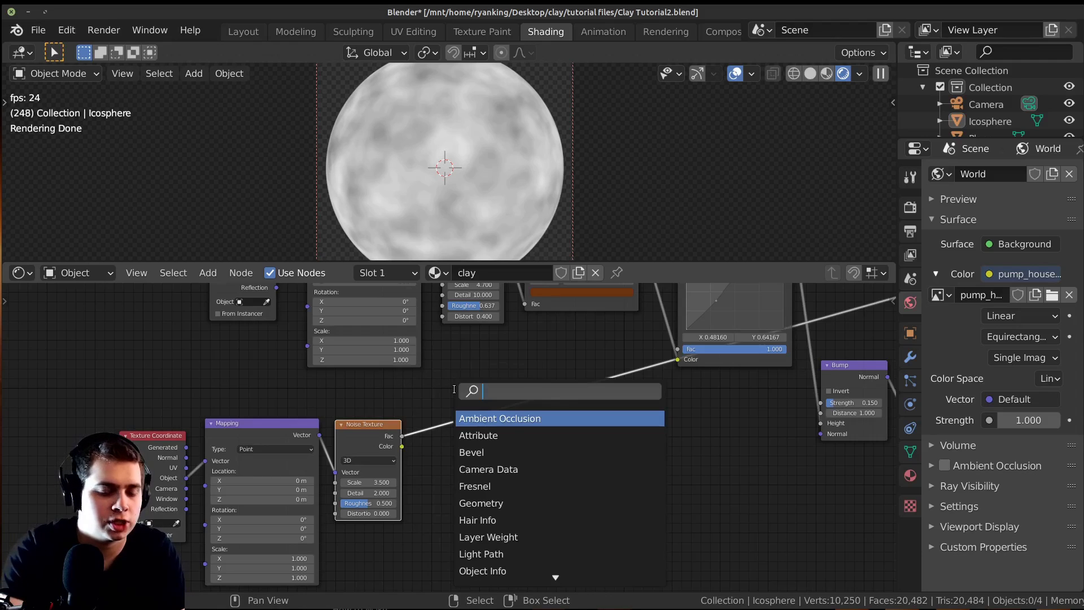
{"action": "type", "text": "col"}
{"action": "key", "text": "Down"}
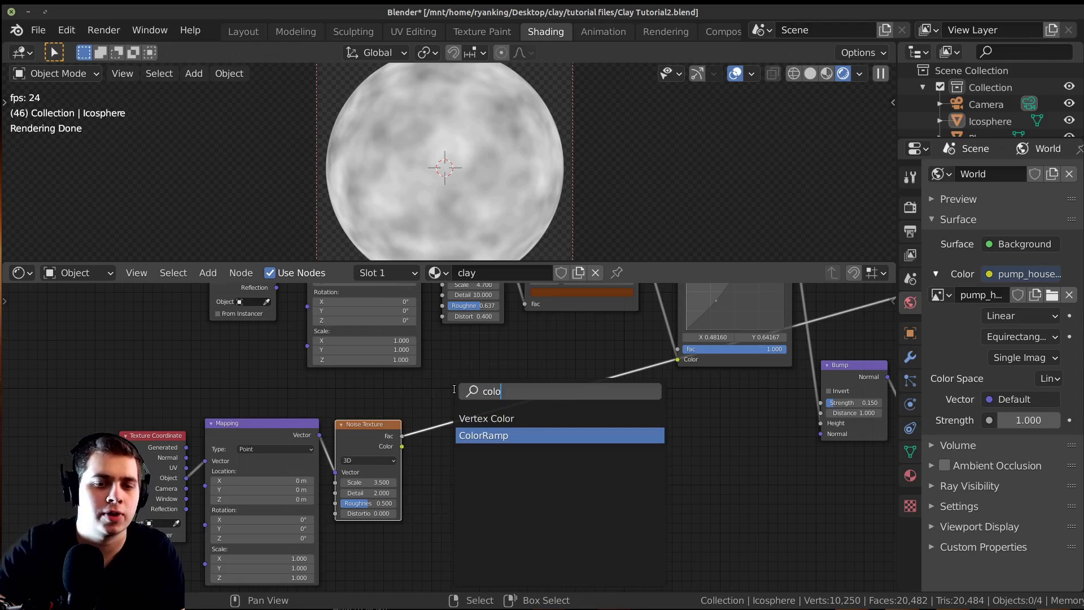
{"action": "key", "text": "Return"}
{"action": "left_click", "coordinate": [498, 386]}
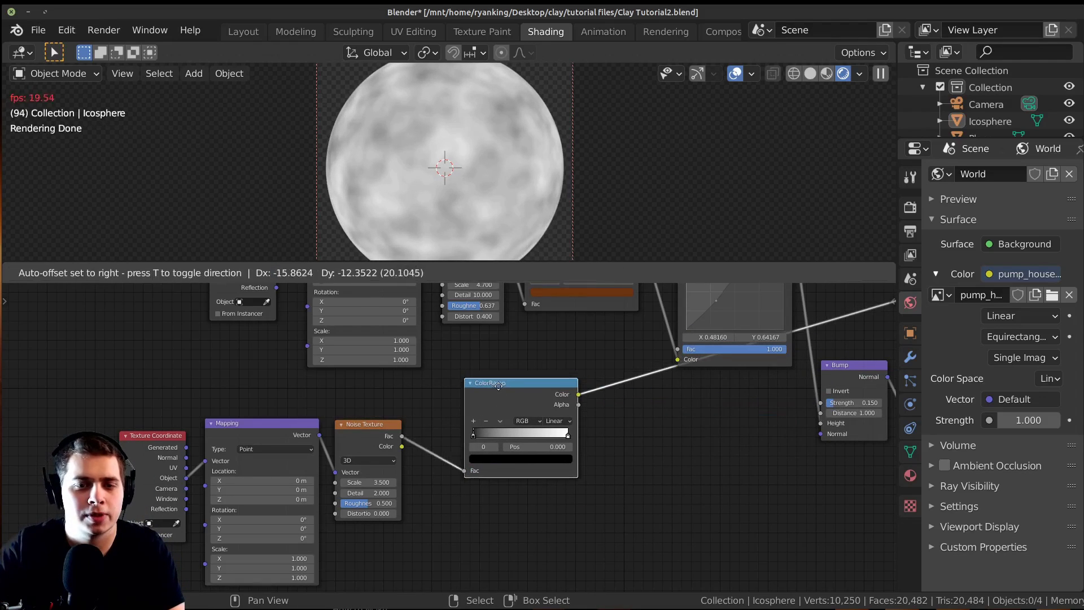
Sharpen the new ColorRamp's contrast by moving the white stop to 0.512 and the black stop to 0.460
{"action": "scroll", "coordinate": [500, 432], "scroll_direction": "up", "scroll_amount": 2}
{"action": "left_click_drag", "start_coordinate": [459, 439], "coordinate": [517, 446]}
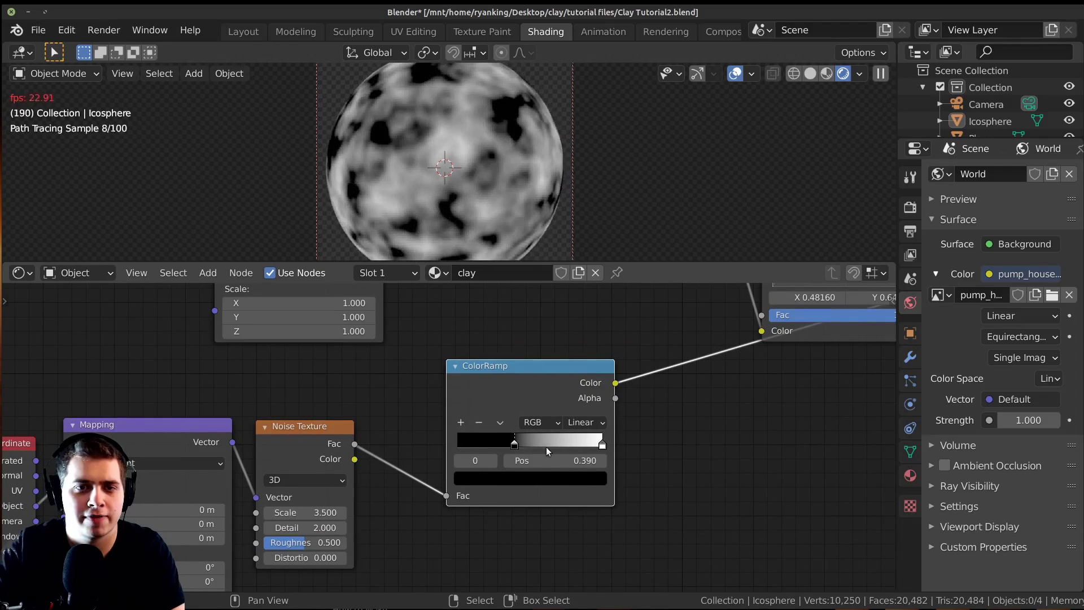
{"action": "left_click_drag", "start_coordinate": [594, 448], "coordinate": [555, 440]}
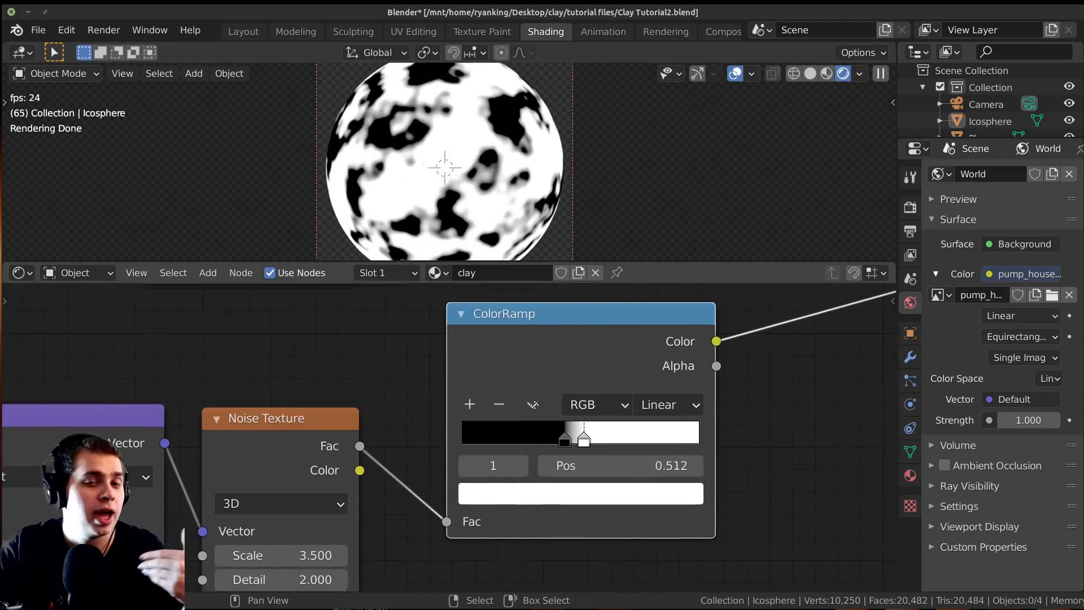
{"action": "scroll", "coordinate": [548, 417], "scroll_direction": "up", "scroll_amount": 2}
{"action": "left_click_drag", "start_coordinate": [561, 434], "coordinate": [588, 433]}
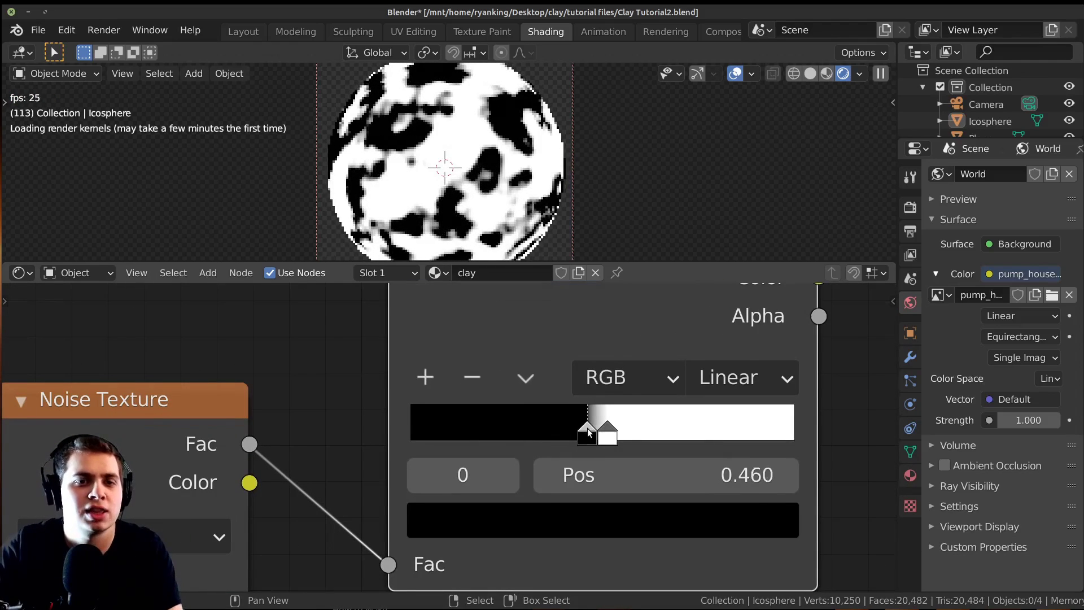
Bring the new ColorRamp's two stops almost together, with the black stop at 0.482, for a harder edge
{"action": "middle_click_drag", "start_coordinate": [588, 429], "coordinate": [545, 424]}
{"action": "scroll", "coordinate": [545, 424], "scroll_direction": "up", "scroll_amount": 1}
{"action": "scroll", "coordinate": [540, 226], "scroll_direction": "up", "scroll_amount": 1}
{"action": "middle_click_drag", "start_coordinate": [503, 184], "coordinate": [502, 211], "text": "shift"}
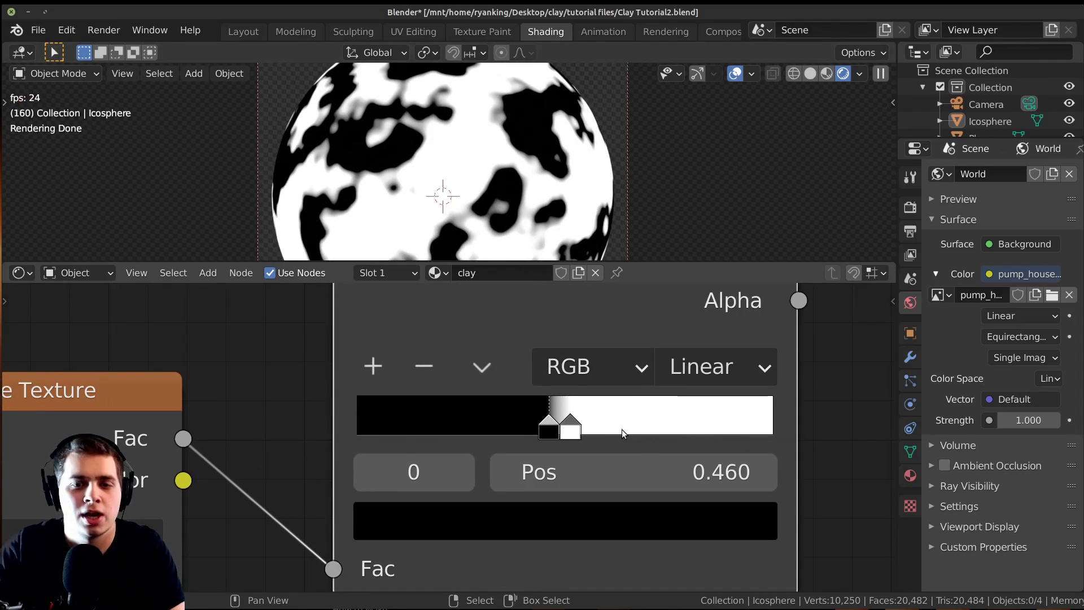
{"action": "middle_click_drag", "start_coordinate": [600, 424], "coordinate": [584, 434]}
{"action": "mouse_move", "coordinate": [553, 438]}
{"action": "left_mouse_down"}
{"action": "mouse_move", "coordinate": [522, 440]}
{"action": "mouse_move", "coordinate": [539, 440]}
{"action": "left_mouse_up"}
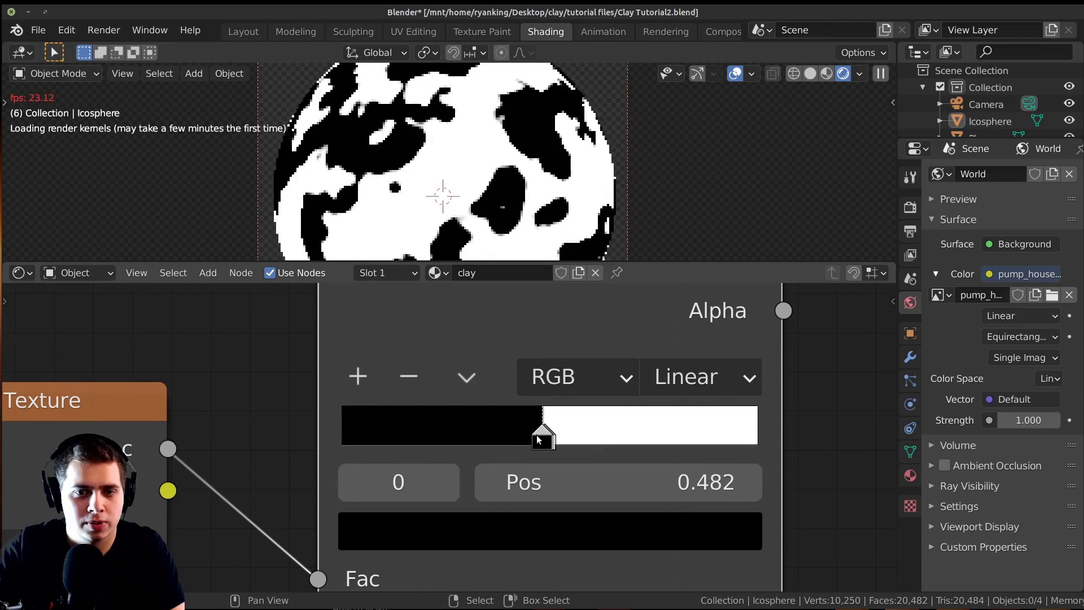
Lower the new Noise Texture's Scale to 3 for larger patches in the pattern
{"action": "scroll", "coordinate": [531, 220], "scroll_direction": "down", "scroll_amount": 5}
{"action": "scroll", "coordinate": [503, 418], "scroll_direction": "down", "scroll_amount": 1}
{"action": "middle_click_drag", "start_coordinate": [486, 419], "coordinate": [694, 380]}
{"action": "scroll", "coordinate": [458, 438], "scroll_direction": "down", "scroll_amount": 1}
{"action": "middle_click_drag", "start_coordinate": [458, 438], "coordinate": [585, 354]}
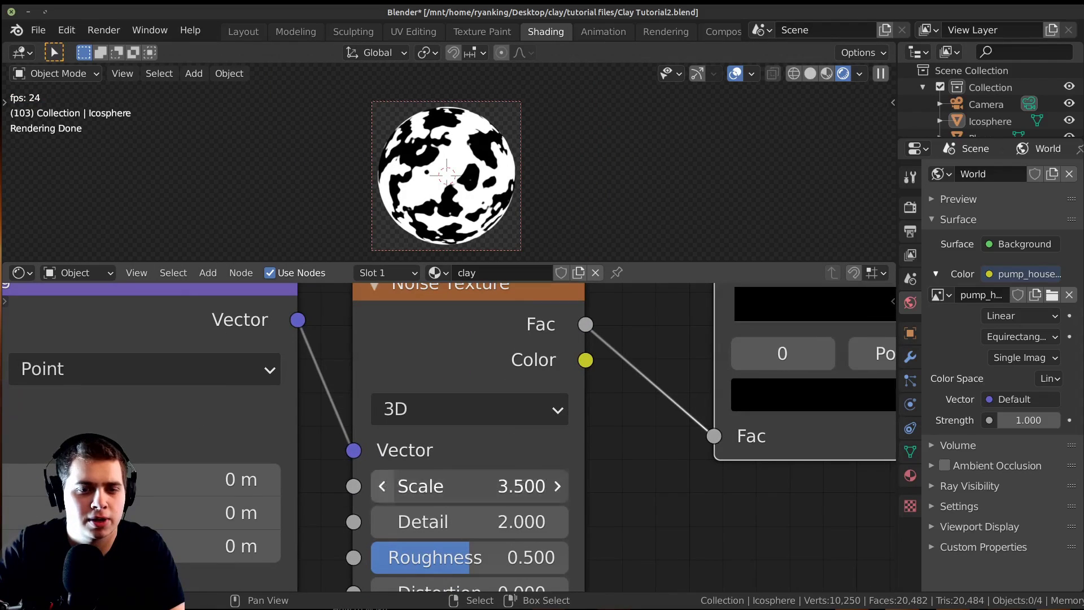
{"action": "left_click", "coordinate": [385, 486]}
{"action": "left_click", "coordinate": [385, 487]}
{"action": "left_click", "coordinate": [385, 486]}
{"action": "left_click", "coordinate": [386, 486]}
{"action": "left_click", "coordinate": [386, 487]}
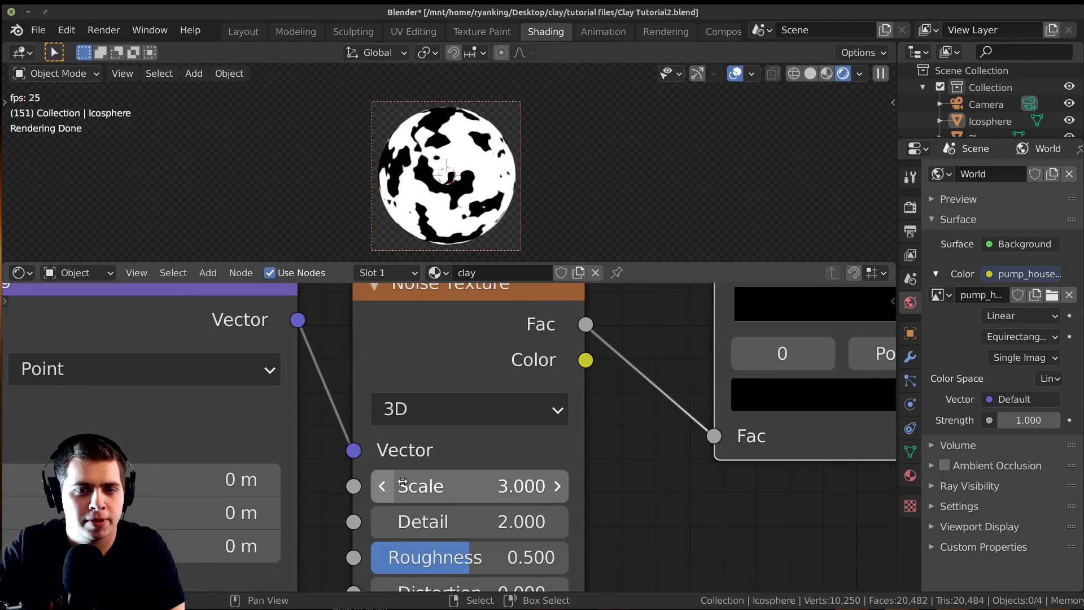
Add a Math node on the new ColorRamp's Color output link
{"action": "scroll", "coordinate": [451, 440], "scroll_direction": "down", "scroll_amount": 9}
{"action": "scroll", "coordinate": [555, 162], "scroll_direction": "up", "scroll_amount": 1}
{"action": "scroll", "coordinate": [621, 379], "scroll_direction": "down", "scroll_amount": 3}
{"action": "middle_click_drag", "start_coordinate": [666, 336], "coordinate": [505, 402]}
{"action": "left_click_drag", "start_coordinate": [505, 406], "coordinate": [504, 417]}
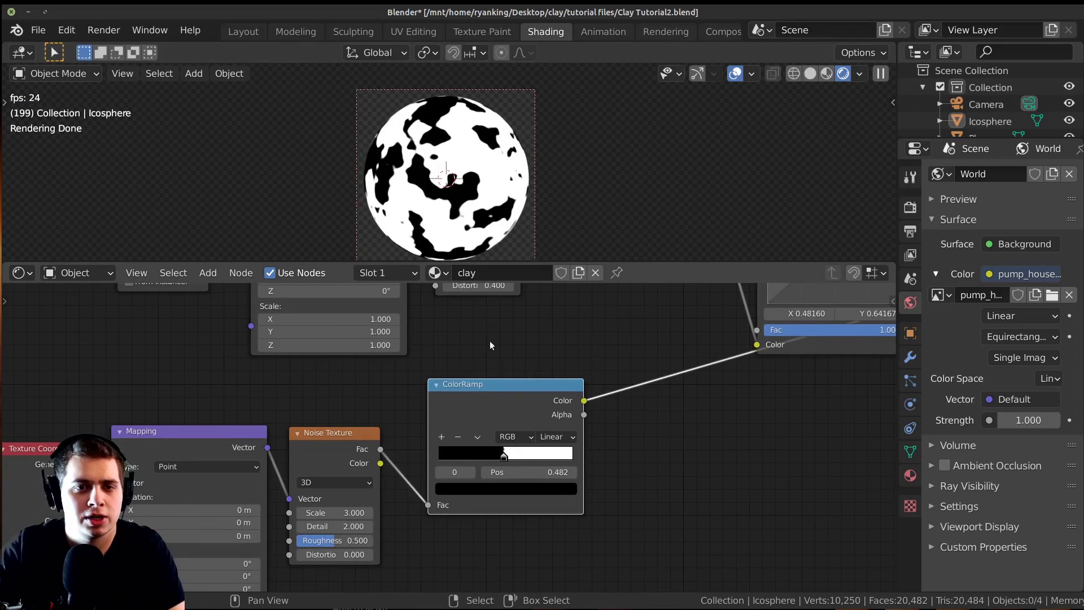
{"action": "scroll", "coordinate": [456, 406], "scroll_direction": "up", "scroll_amount": 2}
{"action": "middle_click_drag", "start_coordinate": [504, 416], "coordinate": [435, 416]}
{"action": "middle_click_drag", "start_coordinate": [497, 377], "coordinate": [445, 427]}
{"action": "key", "text": "shift+a"}
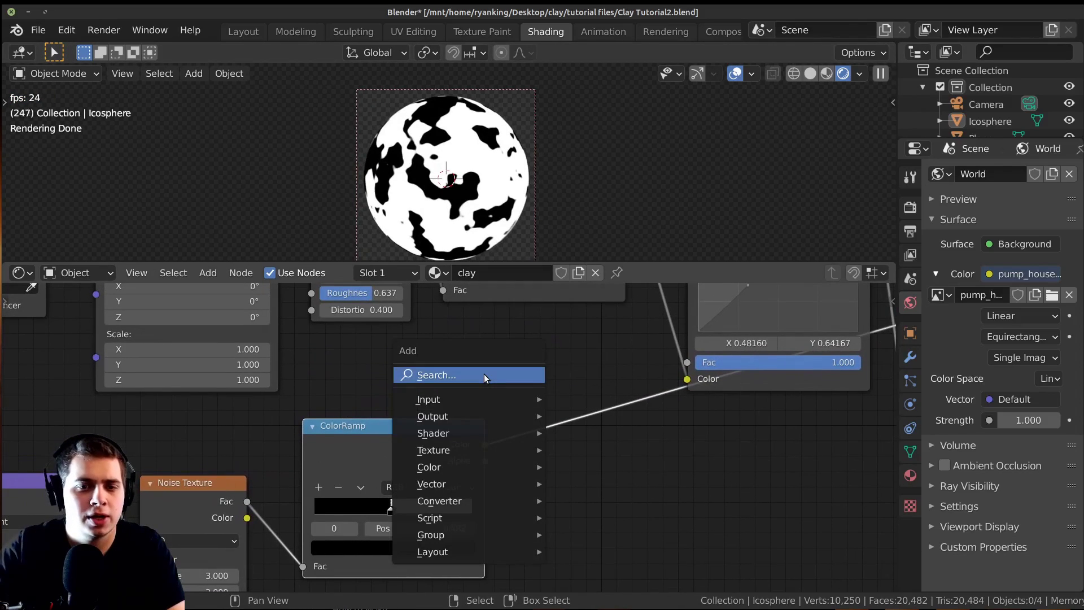
{"action": "left_click", "coordinate": [482, 374]}
{"action": "type", "text": "math"}
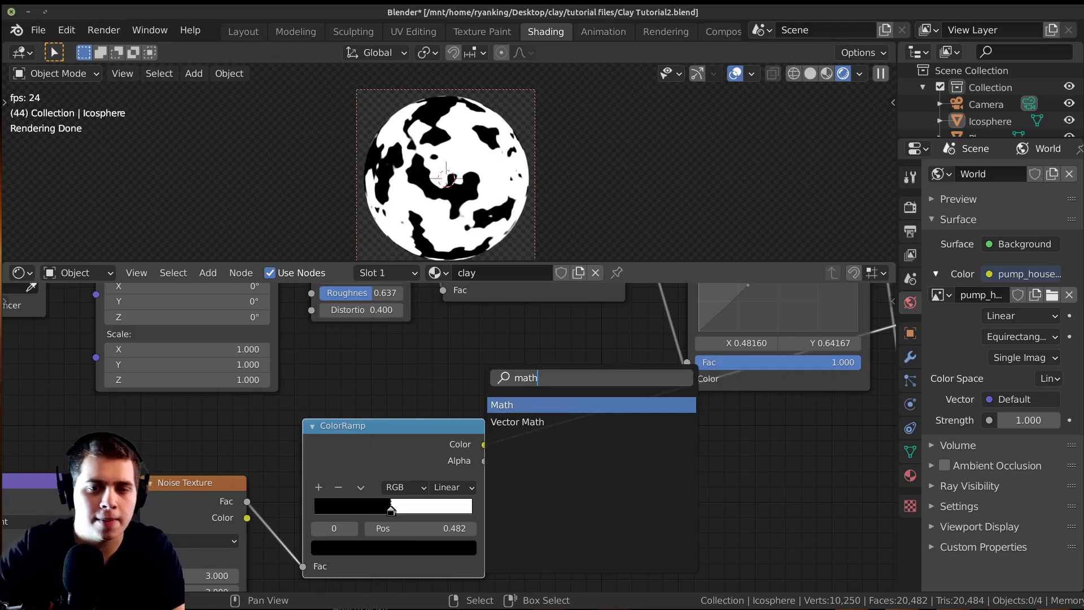
{"action": "key", "text": "Return"}
{"action": "left_click", "coordinate": [563, 436]}
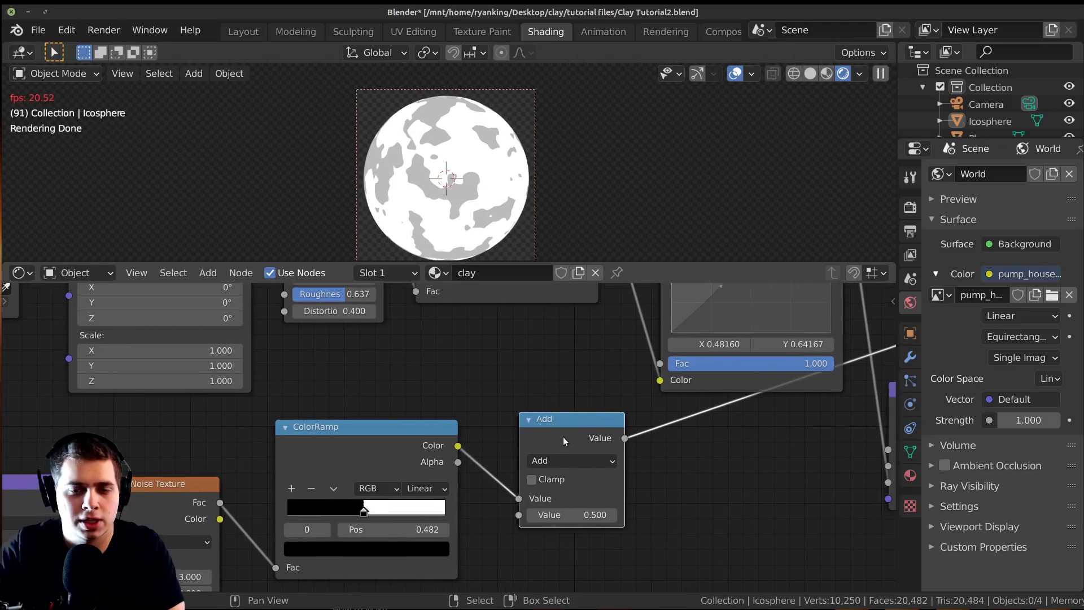
Change the Math node's operation to Wrap and examine the resulting line pattern on the sphere
{"action": "left_click", "coordinate": [536, 446]}
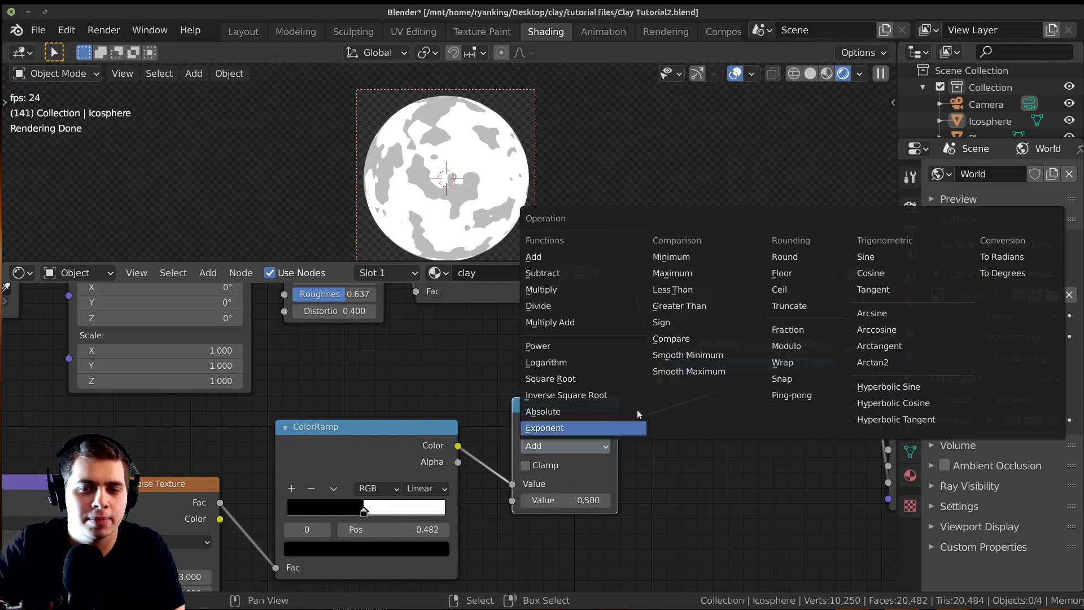
{"action": "left_click", "coordinate": [789, 364]}
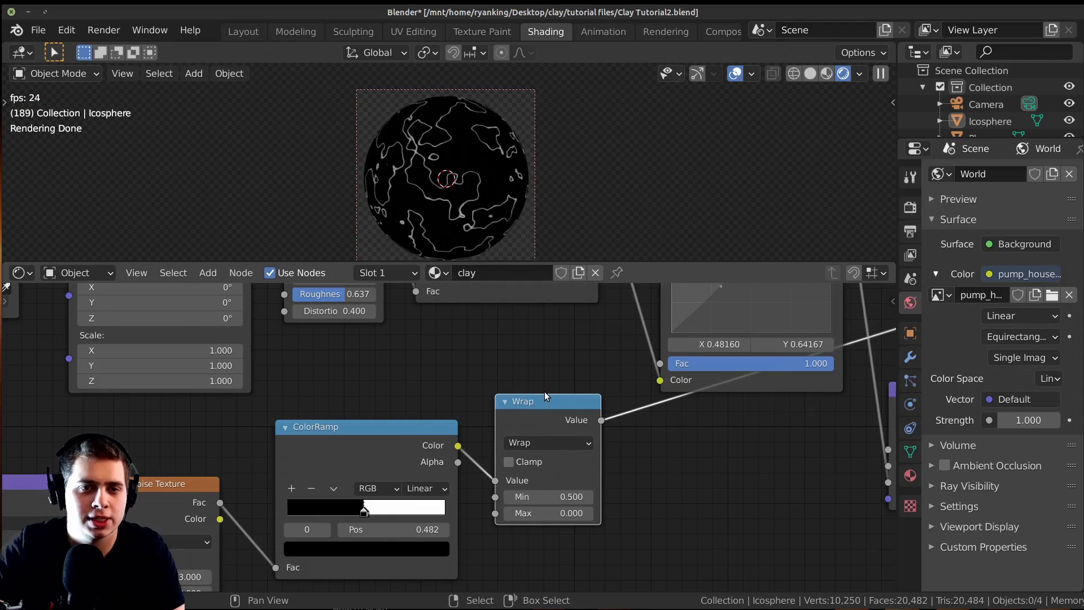
{"action": "scroll", "coordinate": [459, 120], "scroll_direction": "up", "scroll_amount": 6}
{"action": "middle_click_drag", "start_coordinate": [493, 166], "coordinate": [524, 165], "text": "shift"}
{"action": "scroll", "coordinate": [457, 184], "scroll_direction": "up", "scroll_amount": 3}
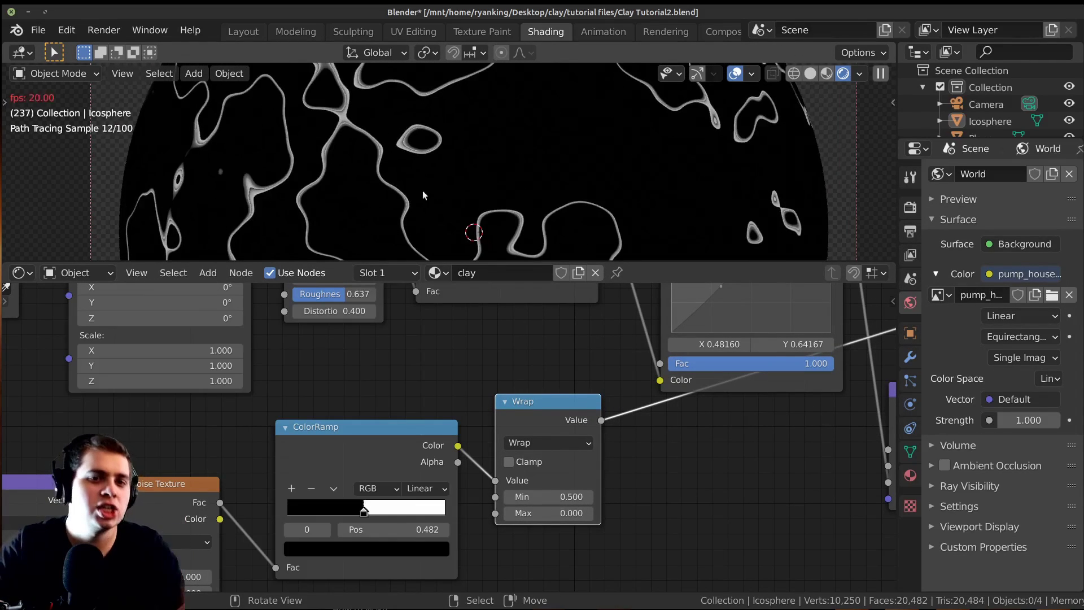
Thin the wrapped lines by moving the new ColorRamp's white stop to 0.485, right beside the black stop
{"action": "scroll", "coordinate": [340, 493], "scroll_direction": "up", "scroll_amount": 5}
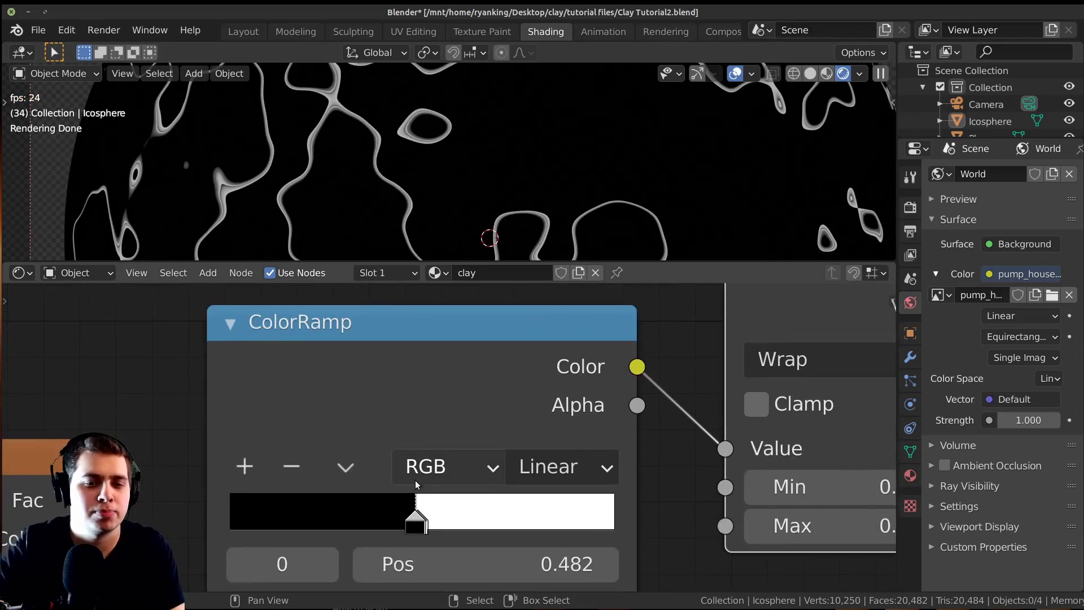
{"action": "left_click", "coordinate": [410, 531]}
{"action": "left_click_drag", "start_coordinate": [409, 526], "coordinate": [406, 526]}
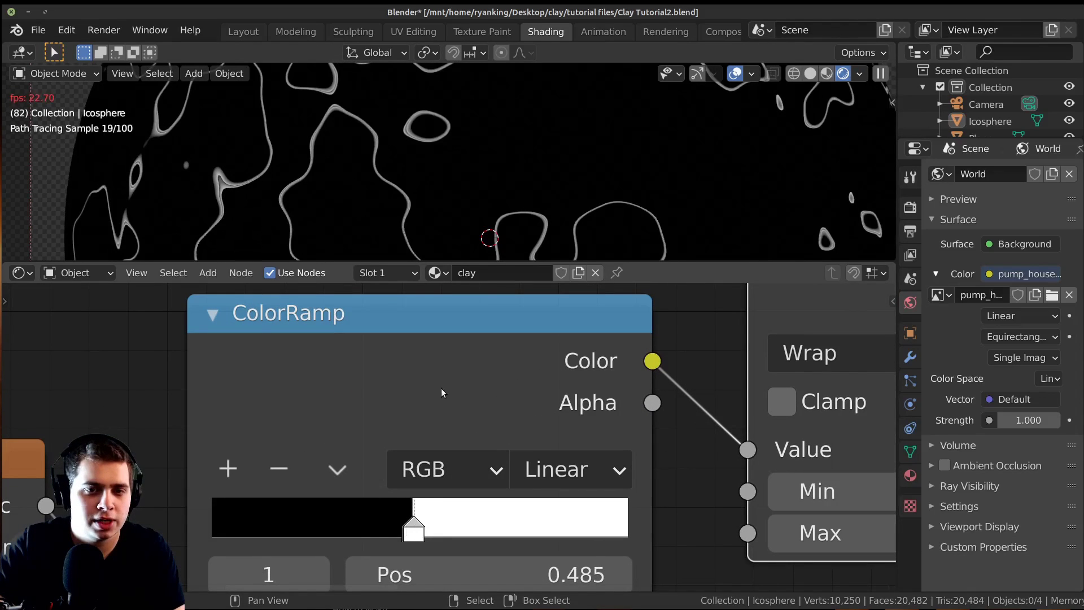
{"action": "scroll", "coordinate": [494, 134], "scroll_direction": "down", "scroll_amount": 8}
{"action": "scroll", "coordinate": [495, 172], "scroll_direction": "up", "scroll_amount": 5}
{"action": "scroll", "coordinate": [521, 186], "scroll_direction": "down", "scroll_amount": 5}
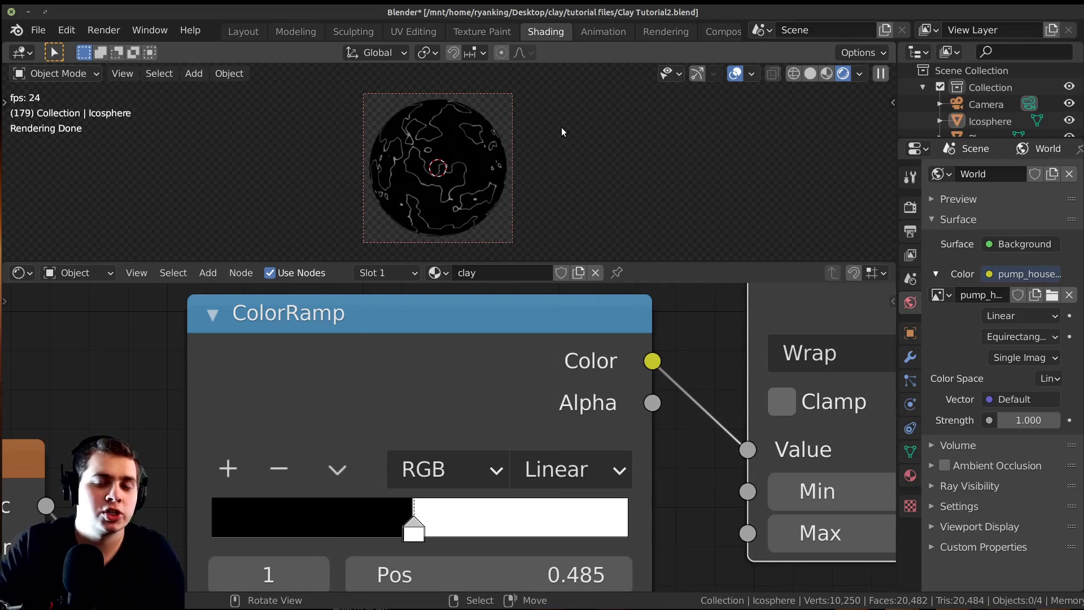
{"action": "scroll", "coordinate": [508, 142], "scroll_direction": "up", "scroll_amount": 5}
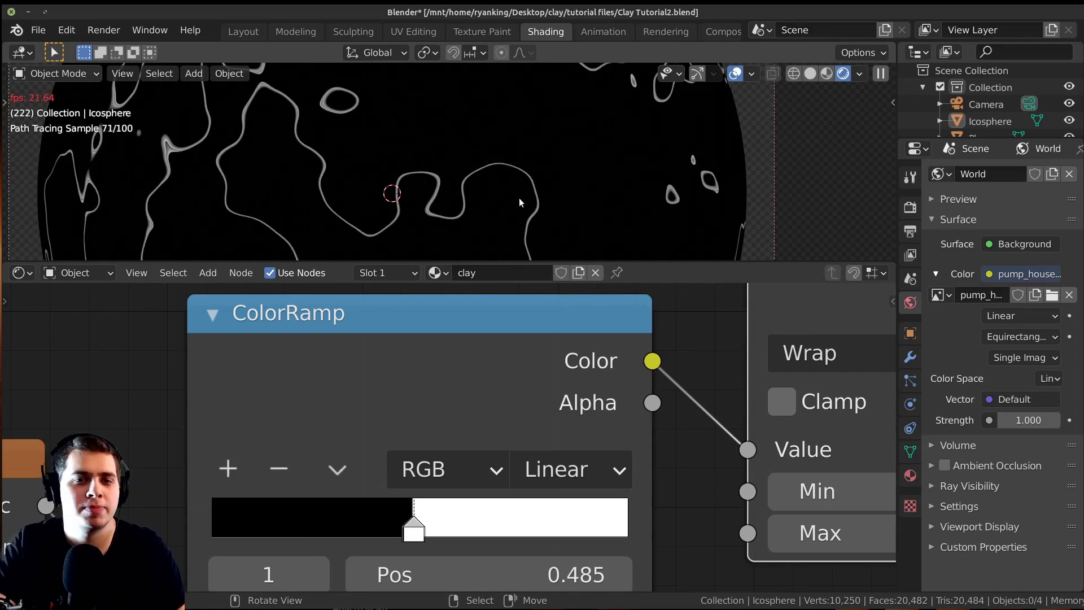
{"action": "scroll", "coordinate": [517, 197], "scroll_direction": "down", "scroll_amount": 5}
{"action": "scroll", "coordinate": [737, 422], "scroll_direction": "down", "scroll_amount": 3}
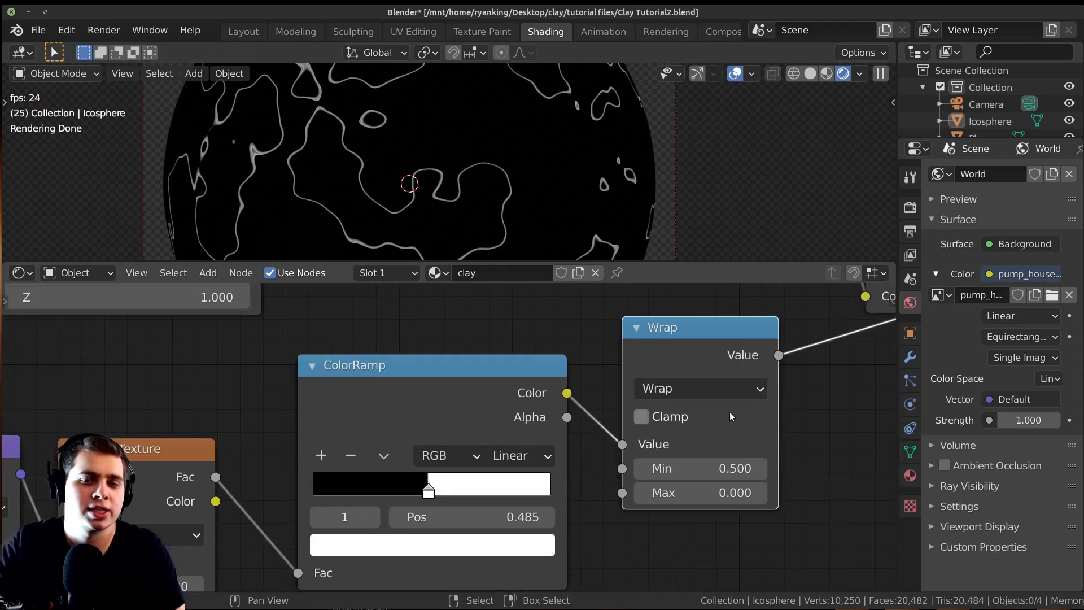
Duplicate the Bump node, insert the copy between the original Bump and the Principled BSDF's Normal input, and space the two out
{"action": "scroll", "coordinate": [737, 422], "scroll_direction": "down", "scroll_amount": 5}
{"action": "middle_click_drag", "start_coordinate": [684, 381], "coordinate": [590, 425]}
{"action": "left_click_drag", "start_coordinate": [547, 411], "coordinate": [546, 423]}
{"action": "scroll", "coordinate": [546, 423], "scroll_direction": "down", "scroll_amount": 6}
{"action": "middle_click_drag", "start_coordinate": [683, 437], "coordinate": [531, 403]}
{"action": "left_click_drag", "start_coordinate": [585, 382], "coordinate": [574, 385]}
{"action": "key", "text": "shift+d"}
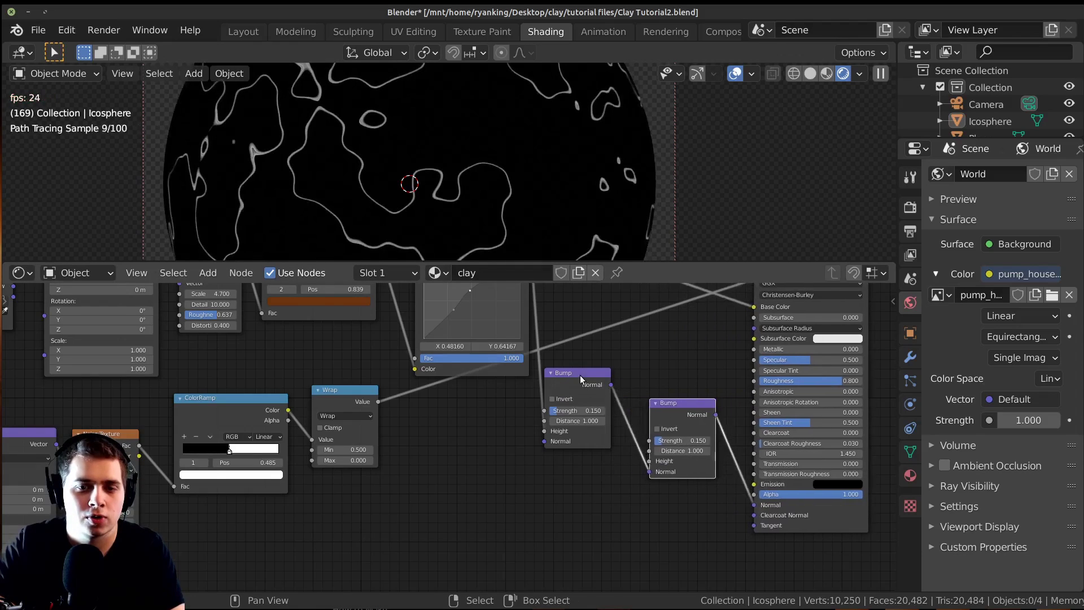
{"action": "scroll", "coordinate": [650, 420], "scroll_direction": "down", "scroll_amount": 2}
{"action": "left_click_drag", "start_coordinate": [548, 433], "coordinate": [547, 424]}
{"action": "left_click_drag", "start_coordinate": [622, 484], "coordinate": [625, 459]}
{"action": "middle_click_drag", "start_coordinate": [538, 451], "coordinate": [484, 435]}
{"action": "scroll", "coordinate": [484, 436], "scroll_direction": "up", "scroll_amount": 2}
{"action": "left_click", "coordinate": [488, 414]}
{"action": "middle_click_drag", "start_coordinate": [411, 458], "coordinate": [408, 378]}
{"action": "scroll", "coordinate": [409, 379], "scroll_direction": "up", "scroll_amount": 2}
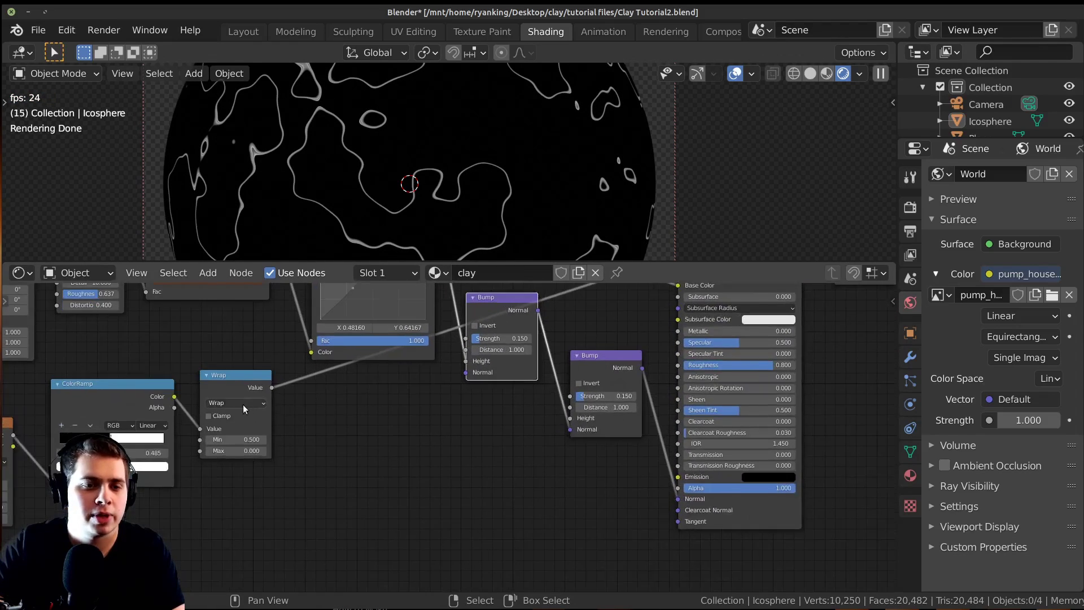
Connect the Wrap node's Value output to the second Bump node's Height input
{"action": "left_click_drag", "start_coordinate": [271, 389], "coordinate": [314, 429]}
{"action": "left_click_drag", "start_coordinate": [539, 450], "coordinate": [568, 432]}
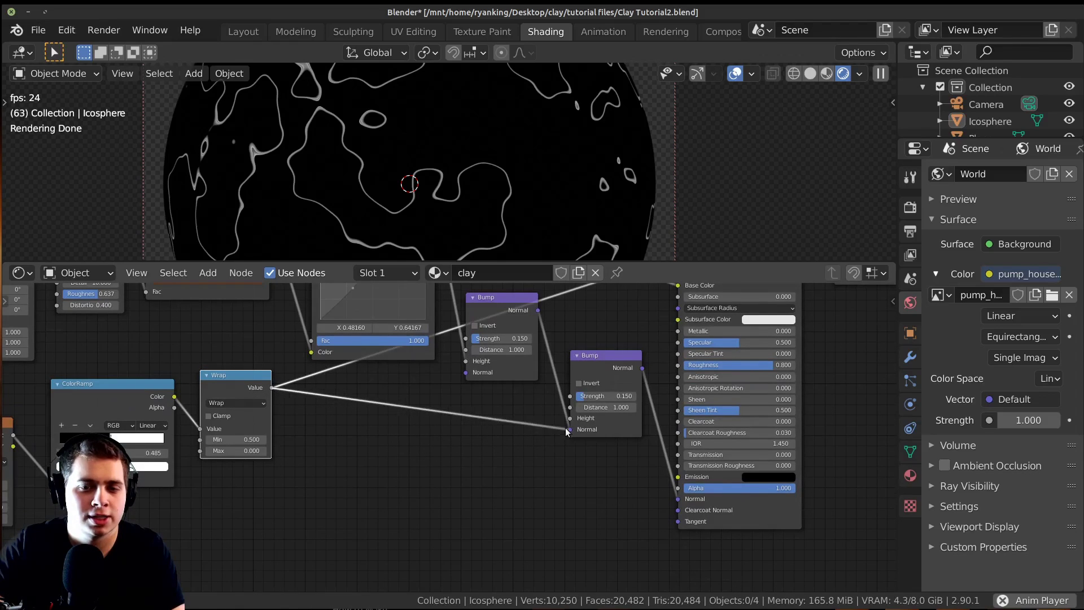
{"action": "middle_click_drag", "start_coordinate": [506, 411], "coordinate": [473, 485]}
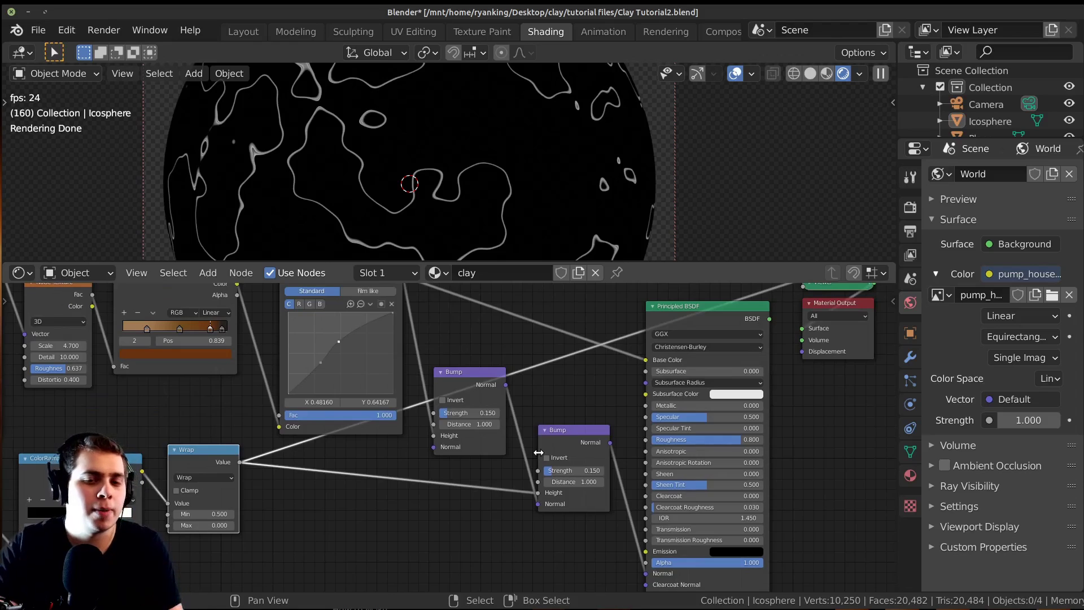
Preview the first Bump node's Normal output on the sphere and adjust the layout of the surrounding nodes
{"action": "middle_click_drag", "start_coordinate": [518, 399], "coordinate": [554, 425]}
{"action": "left_click_drag", "start_coordinate": [507, 400], "coordinate": [515, 394]}
{"action": "left_click", "coordinate": [516, 395], "text": "ctrl+shift"}
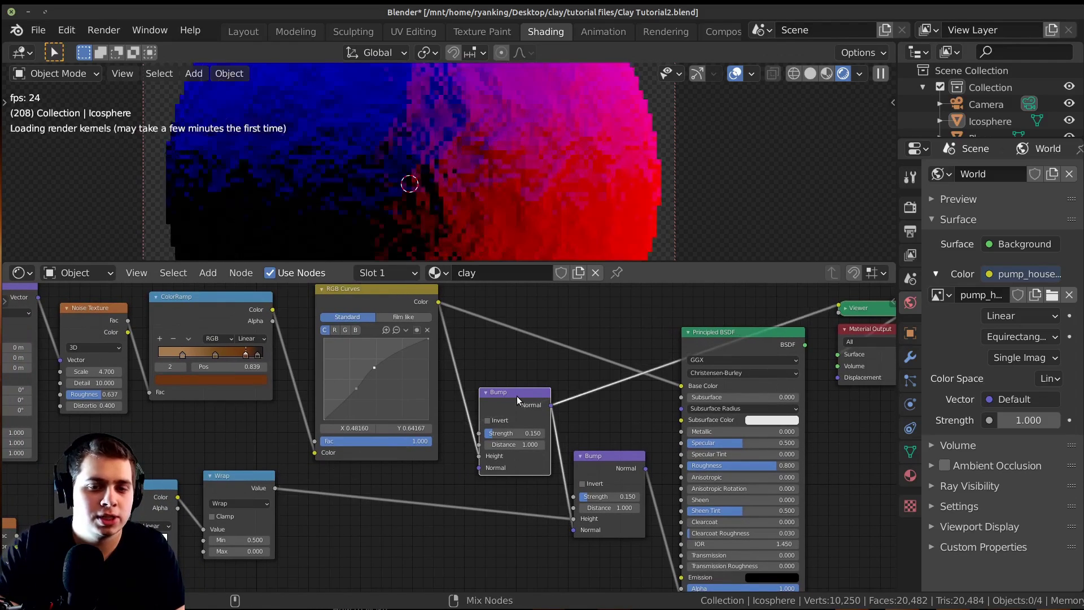
{"action": "middle_click_drag", "start_coordinate": [505, 394], "coordinate": [490, 419]}
{"action": "scroll", "coordinate": [497, 425], "scroll_direction": "down", "scroll_amount": 1}
{"action": "left_click_drag", "start_coordinate": [497, 425], "coordinate": [491, 422]}
{"action": "scroll", "coordinate": [423, 377], "scroll_direction": "up", "scroll_amount": 3}
{"action": "left_click_drag", "start_coordinate": [366, 327], "coordinate": [332, 311]}
{"action": "left_click_drag", "start_coordinate": [486, 419], "coordinate": [478, 415]}
{"action": "middle_click_drag", "start_coordinate": [514, 509], "coordinate": [492, 392]}
{"action": "left_click_drag", "start_coordinate": [580, 377], "coordinate": [571, 379]}
{"action": "middle_click_drag", "start_coordinate": [499, 398], "coordinate": [484, 429]}
{"action": "left_click_drag", "start_coordinate": [442, 336], "coordinate": [438, 339]}
{"action": "left_click_drag", "start_coordinate": [573, 417], "coordinate": [580, 416]}
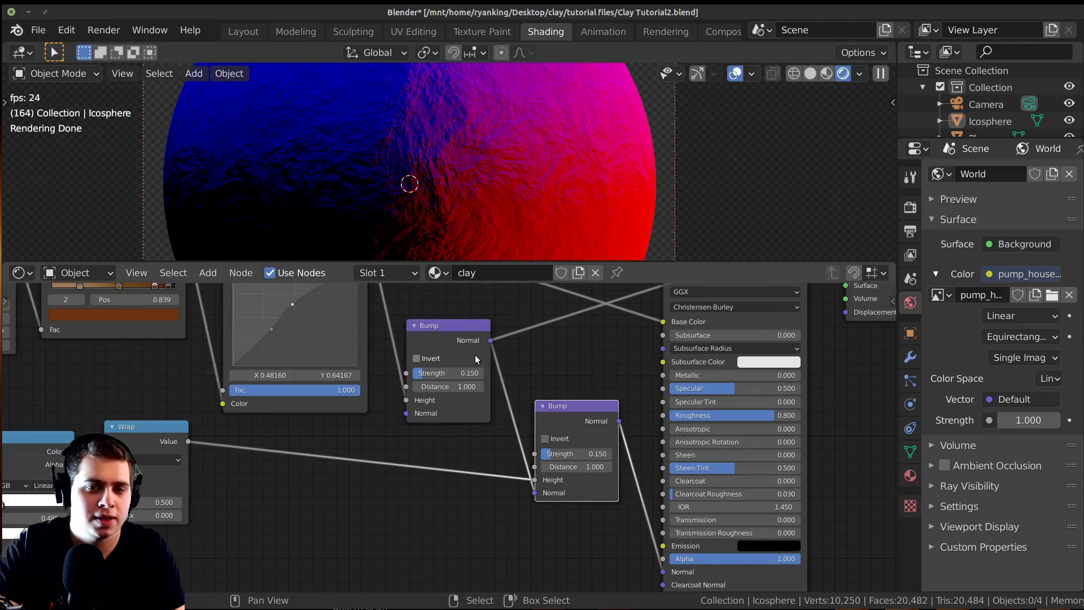
Compare the two Bump nodes by previewing the first one's and then the second one's output on the sphere
{"action": "left_click", "coordinate": [490, 346]}
{"action": "left_click", "coordinate": [536, 492]}
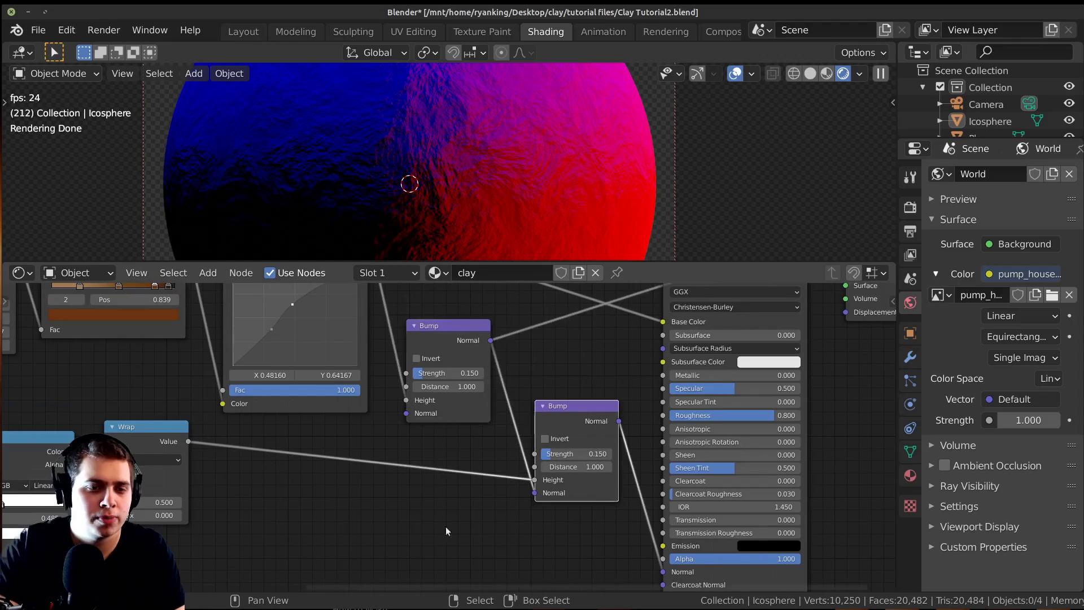
{"action": "scroll", "coordinate": [402, 530], "scroll_direction": "down", "scroll_amount": 2}
{"action": "middle_click_drag", "start_coordinate": [327, 510], "coordinate": [395, 492]}
{"action": "left_click_drag", "start_coordinate": [227, 415], "coordinate": [231, 418]}
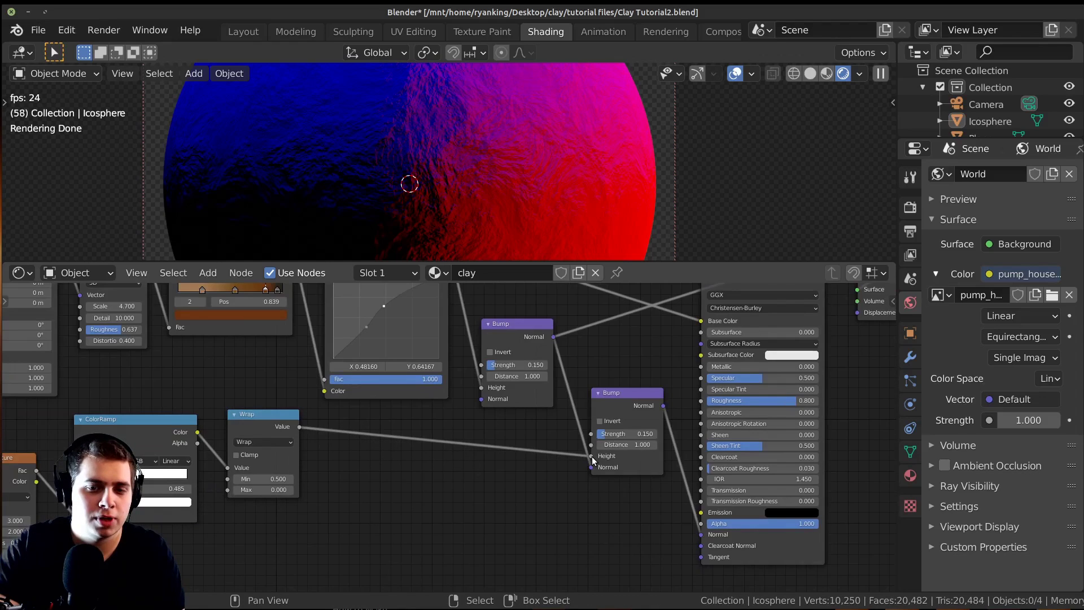
{"action": "middle_click_drag", "start_coordinate": [489, 361], "coordinate": [452, 401]}
{"action": "left_click", "coordinate": [489, 384], "text": "ctrl+shift"}
{"action": "left_click", "coordinate": [582, 438], "text": "ctrl+shift"}
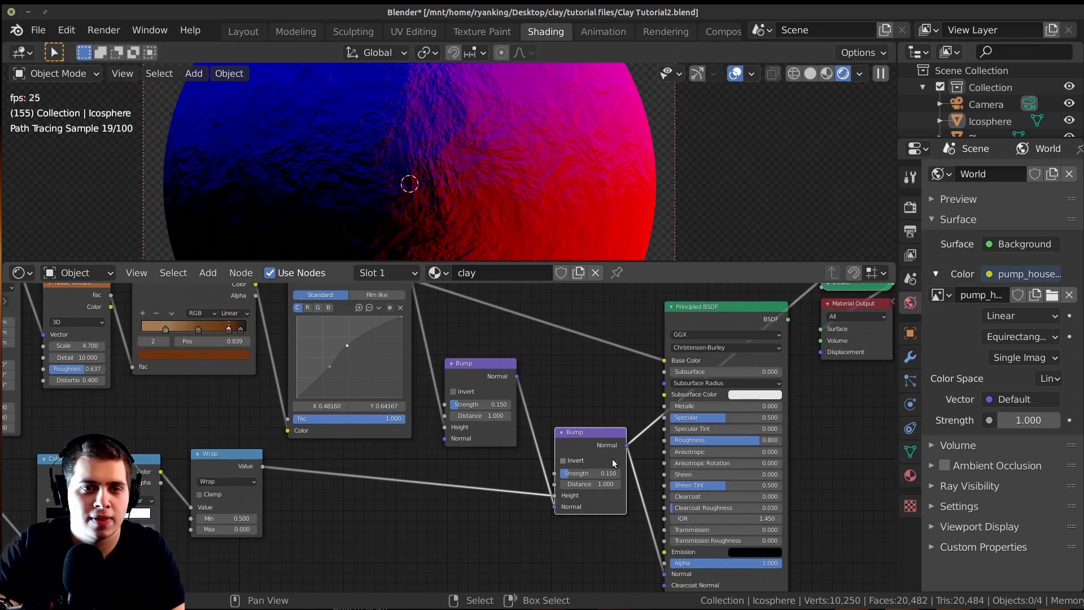
Try a Strength of about 0.408 on the second Bump node and inspect the lines up close
{"action": "scroll", "coordinate": [610, 458], "scroll_direction": "up", "scroll_amount": 3}
{"action": "left_click_drag", "start_coordinate": [597, 480], "coordinate": [620, 483]}
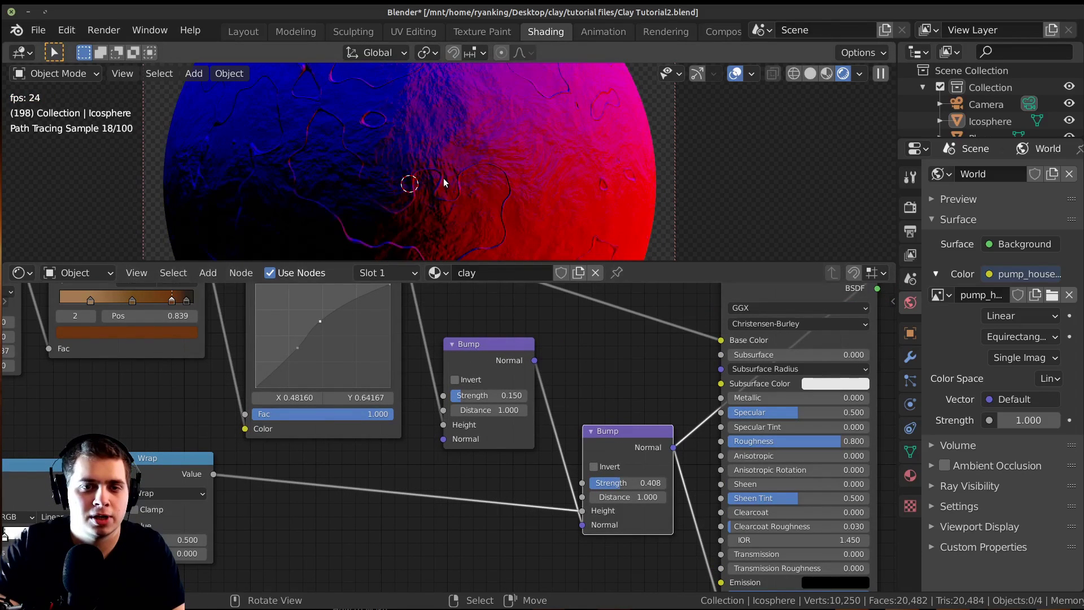
{"action": "scroll", "coordinate": [388, 187], "scroll_direction": "up", "scroll_amount": 3}
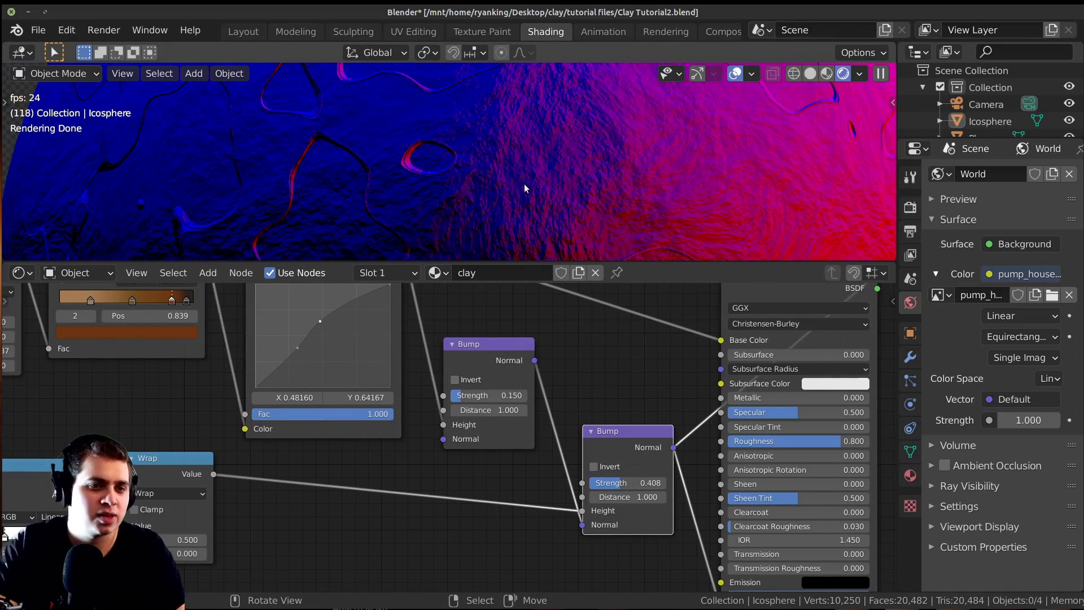
{"action": "scroll", "coordinate": [520, 185], "scroll_direction": "down", "scroll_amount": 1}
{"action": "left_click_drag", "start_coordinate": [623, 430], "coordinate": [613, 427]}
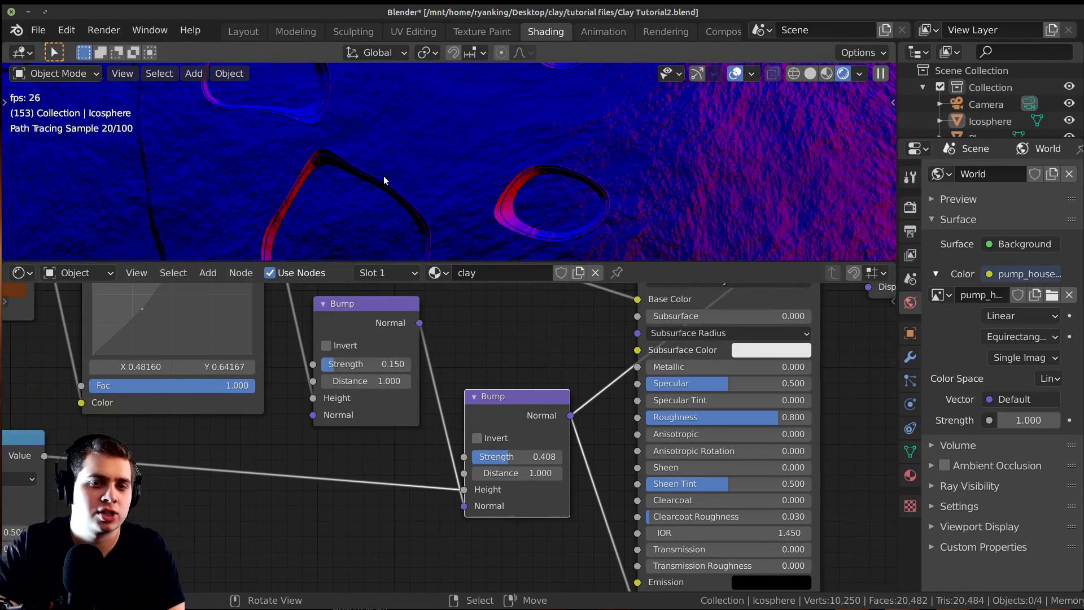
Enable Invert on the second Bump node to reverse the direction of the line relief
{"action": "scroll", "coordinate": [510, 446], "scroll_direction": "up", "scroll_amount": 1}
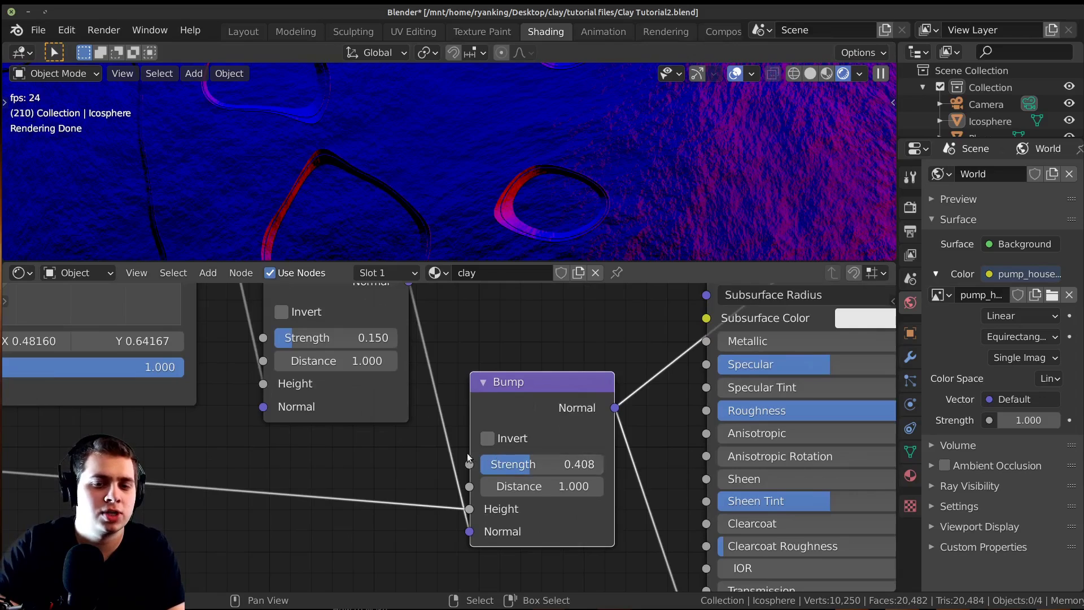
{"action": "left_click", "coordinate": [486, 439]}
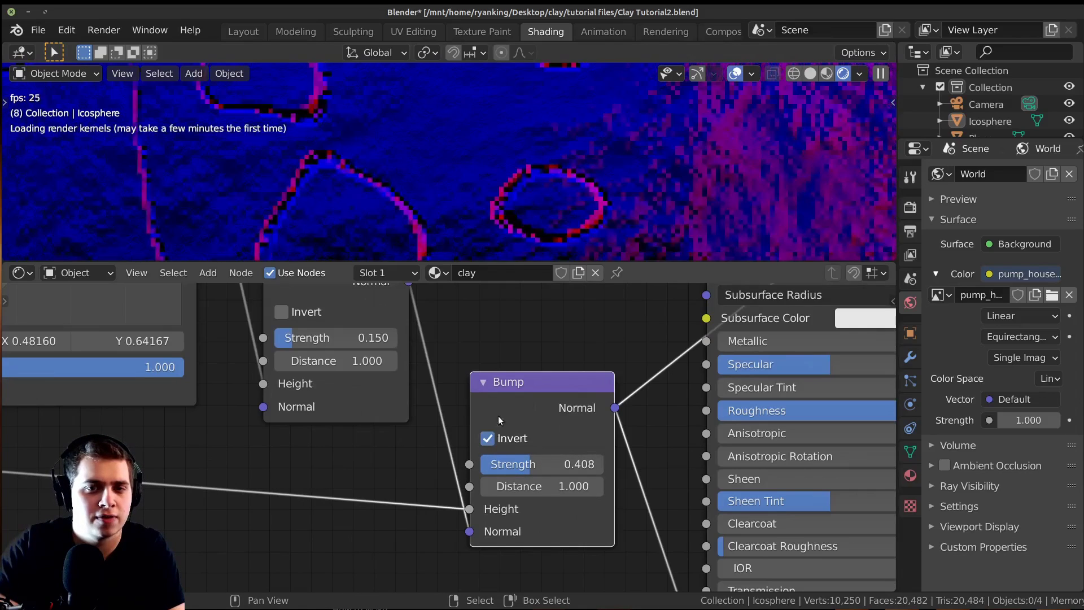
{"action": "left_click_drag", "start_coordinate": [523, 397], "coordinate": [523, 383]}
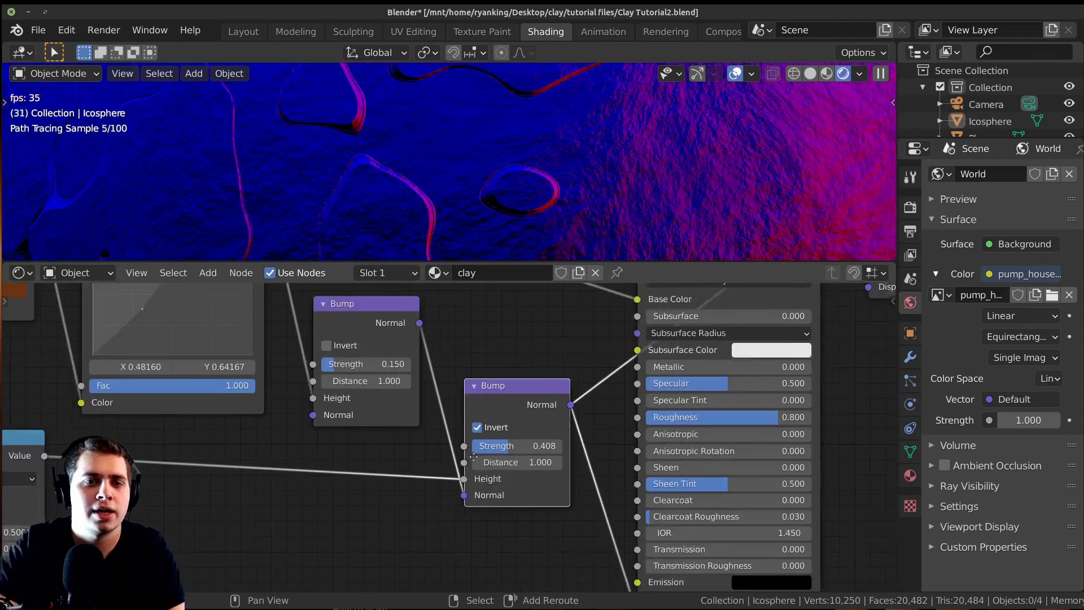
{"action": "middle_click_drag", "start_coordinate": [474, 456], "coordinate": [505, 455]}
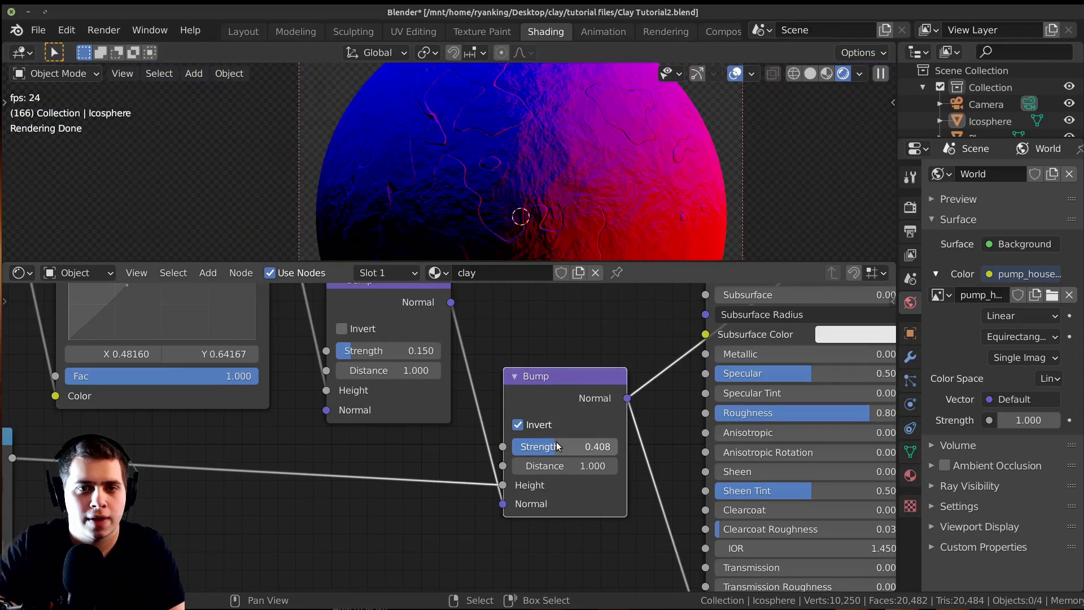
Set the second Bump node's Strength to 0.3
{"action": "left_click", "coordinate": [556, 445]}
{"action": "left_click", "coordinate": [554, 431]}
{"action": "left_click", "coordinate": [560, 450]}
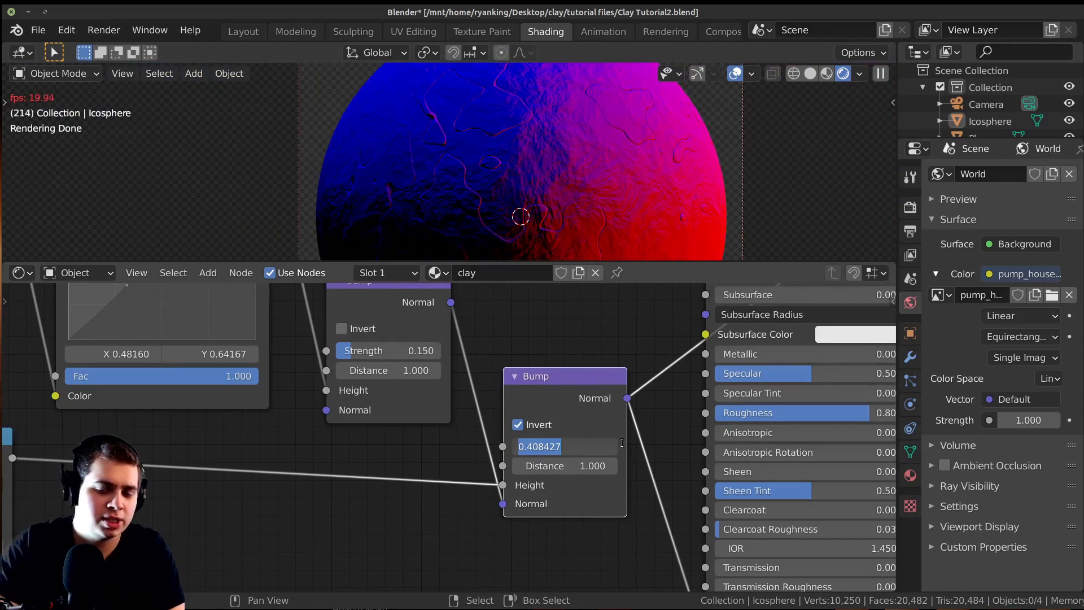
{"action": "type", "text": "0.3"}
{"action": "key", "text": "Return"}
{"action": "scroll", "coordinate": [565, 429], "scroll_direction": "down", "scroll_amount": 4}
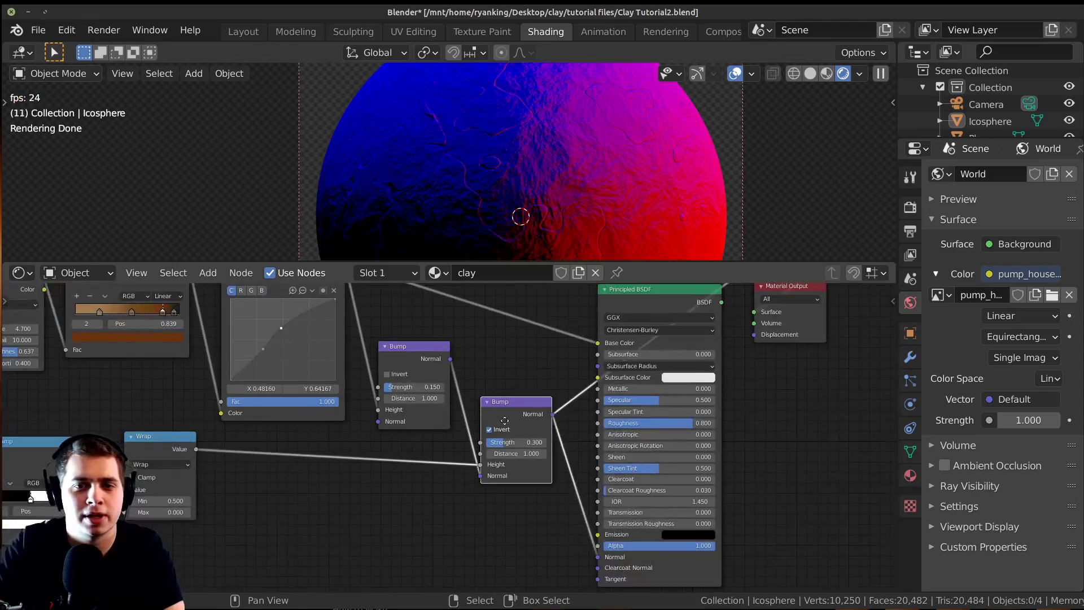
Switch the preview back to the Principled BSDF and save the file
{"action": "left_click", "coordinate": [564, 356], "text": "ctrl+shift"}
{"action": "middle_click_drag", "start_coordinate": [632, 182], "coordinate": [468, 173], "text": "ctrl"}
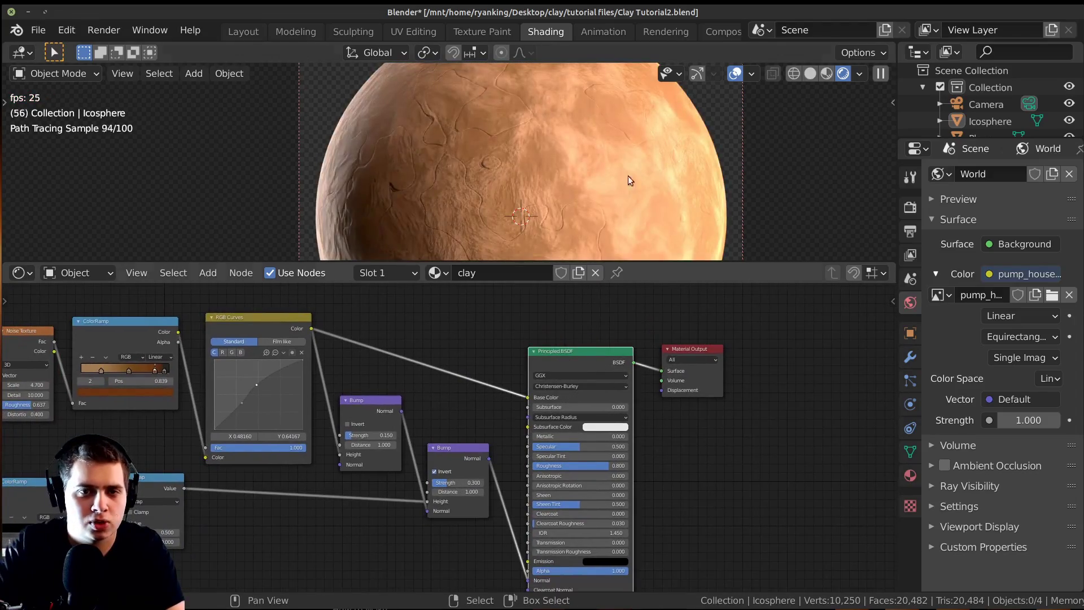
{"action": "key", "text": "ctrl+s"}
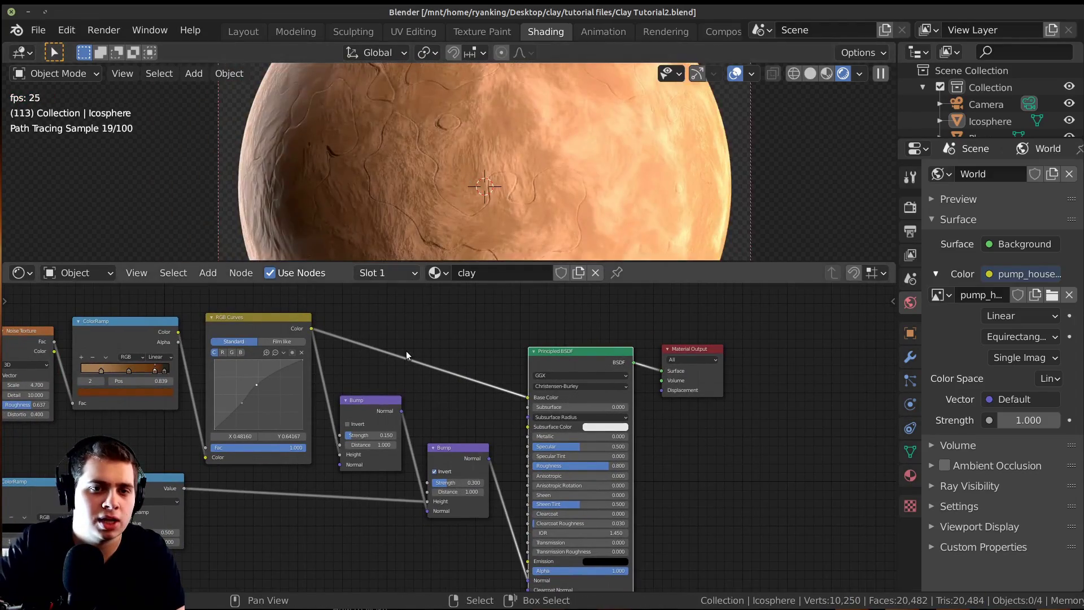
{"action": "scroll", "coordinate": [456, 337], "scroll_direction": "up", "scroll_amount": 1}
{"action": "scroll", "coordinate": [456, 337], "scroll_direction": "down", "scroll_amount": 6}
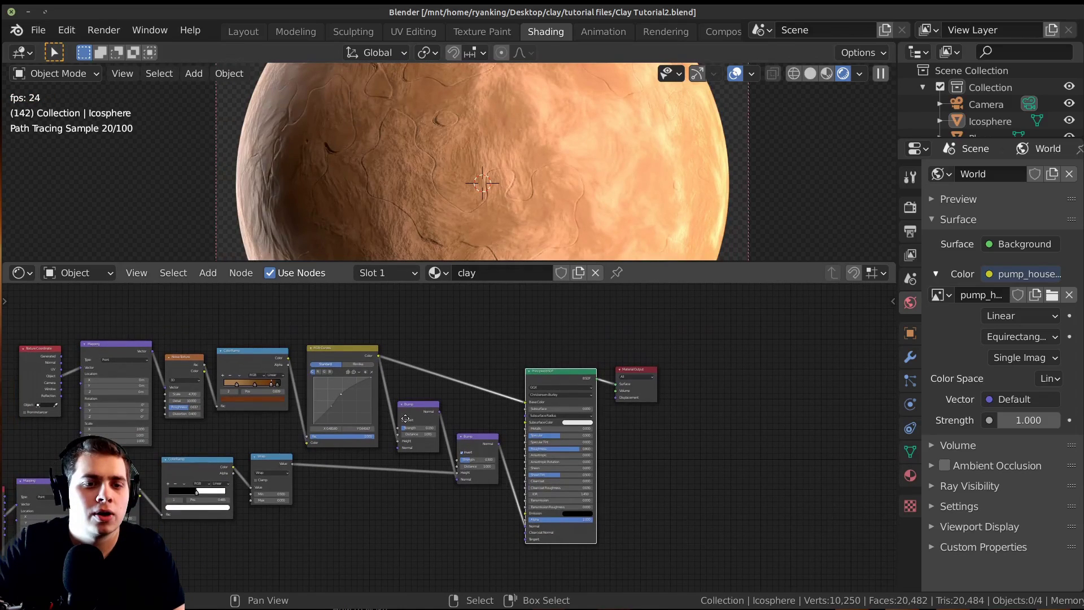
Duplicate the crack-line chain's Texture Coordinate, Mapping and Noise Texture nodes and place the copies below the originals
{"action": "scroll", "coordinate": [380, 414], "scroll_direction": "down", "scroll_amount": 3}
{"action": "middle_click_drag", "start_coordinate": [254, 506], "coordinate": [379, 415]}
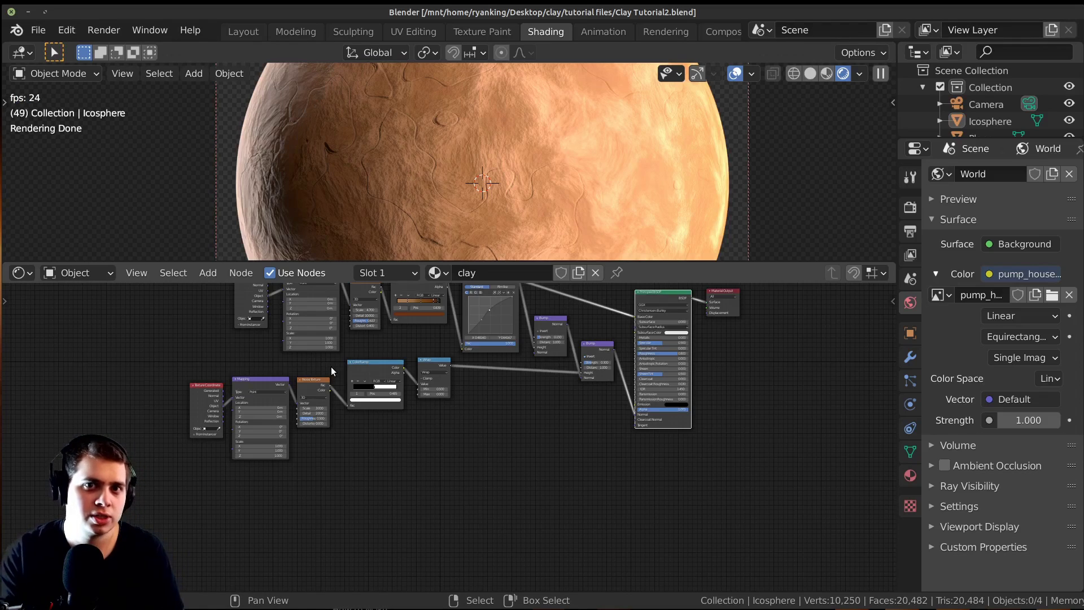
{"action": "scroll", "coordinate": [339, 370], "scroll_direction": "up", "scroll_amount": 3}
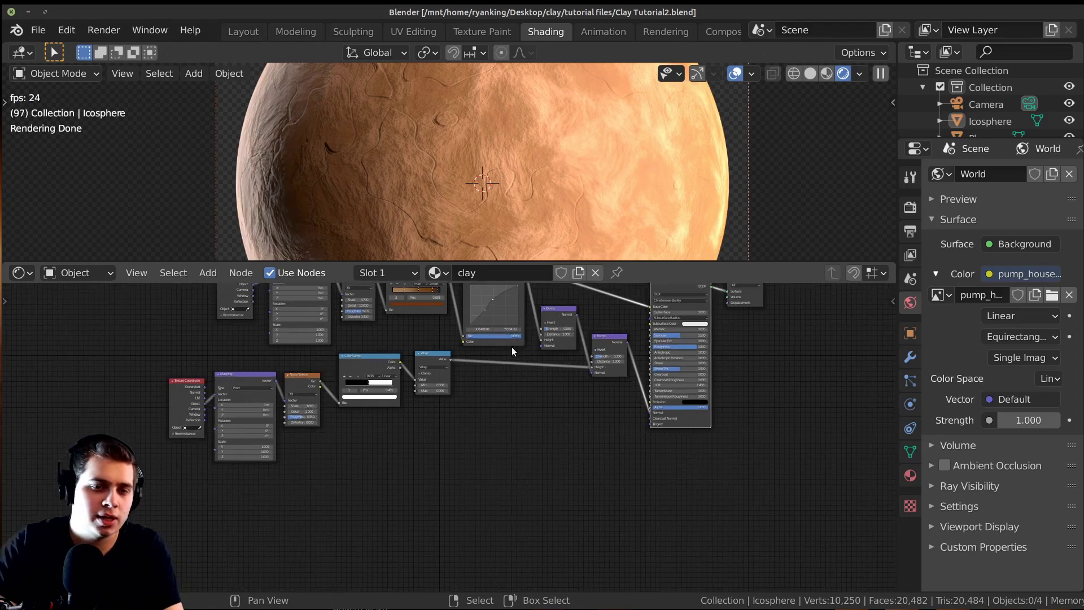
{"action": "middle_click_drag", "start_coordinate": [214, 403], "coordinate": [385, 400]}
{"action": "scroll", "coordinate": [380, 404], "scroll_direction": "up", "scroll_amount": 3}
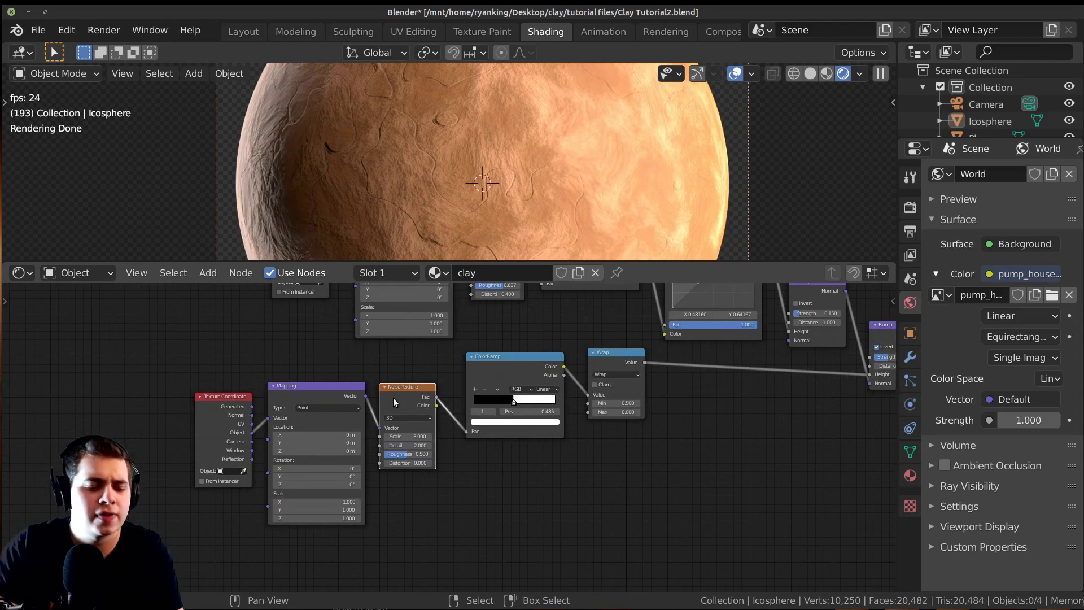
{"action": "left_click", "coordinate": [317, 391], "text": "shift"}
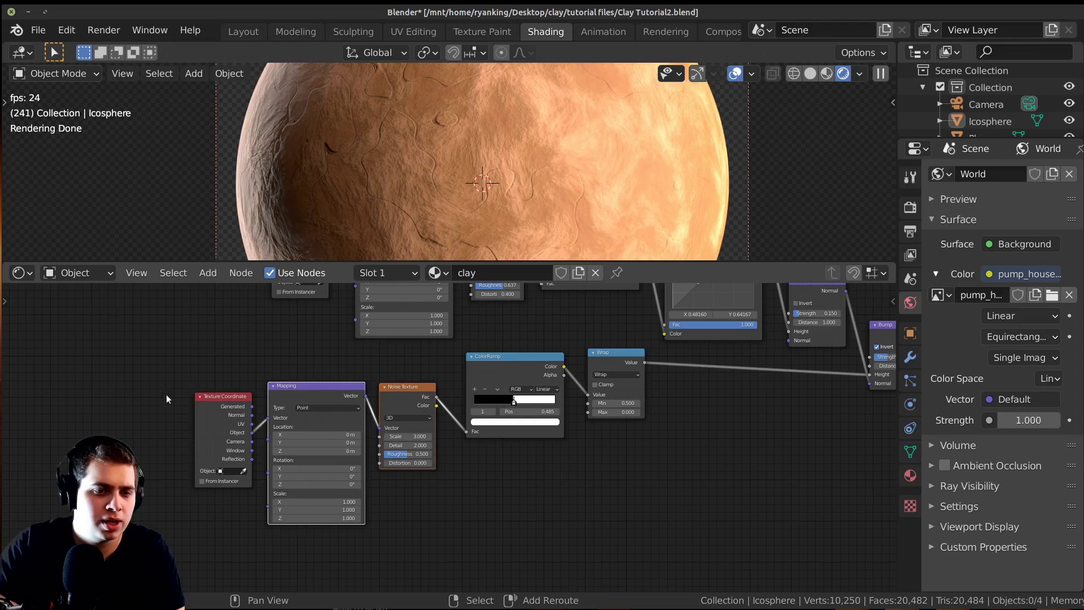
{"action": "left_click", "coordinate": [201, 398], "text": "shift"}
{"action": "scroll", "coordinate": [300, 404], "scroll_direction": "down", "scroll_amount": 2}
{"action": "middle_click_drag", "start_coordinate": [300, 404], "coordinate": [242, 359]}
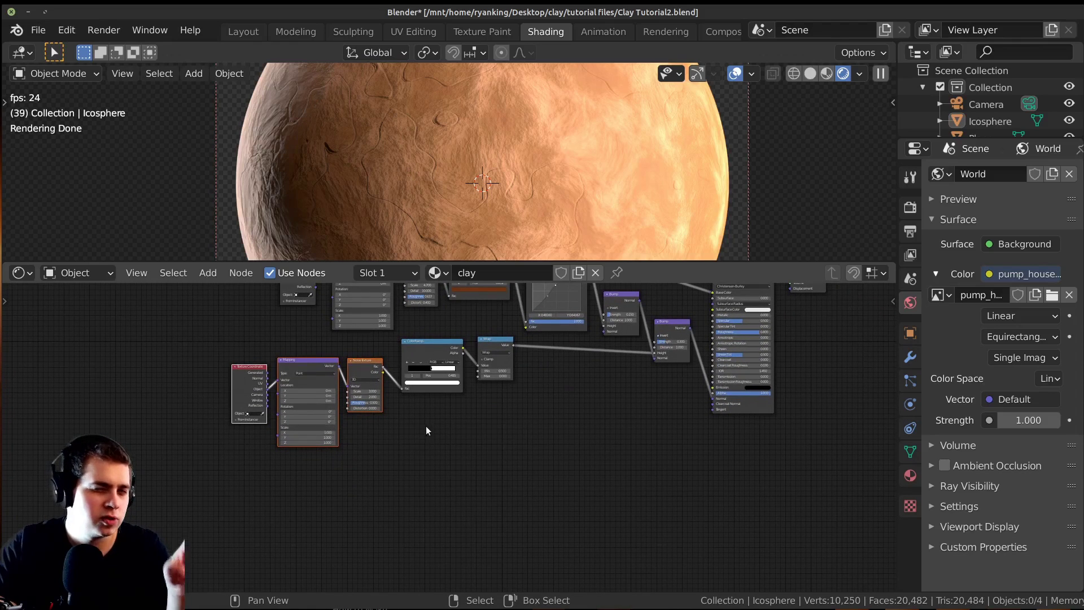
{"action": "middle_click_drag", "start_coordinate": [427, 434], "coordinate": [425, 403]}
{"action": "key", "text": "shift+d"}
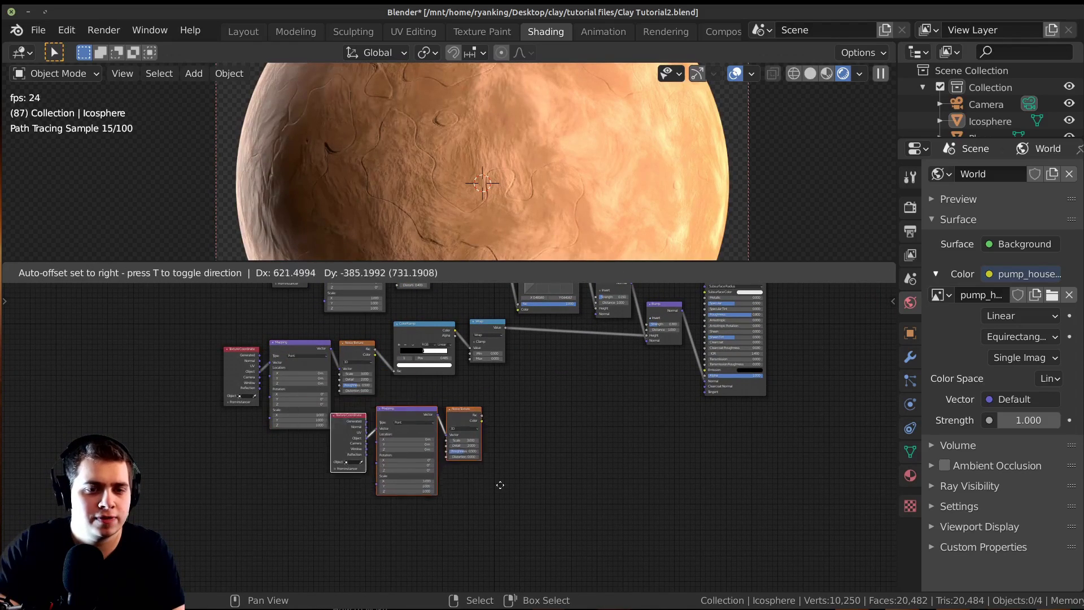
{"action": "left_click", "coordinate": [605, 481]}
Move the duplicated Texture Coordinate, Mapping and Noise Texture nodes up, closer beneath the crack-line chain
{"action": "scroll", "coordinate": [559, 473], "scroll_direction": "up", "scroll_amount": 2}
{"action": "middle_click_drag", "start_coordinate": [559, 473], "coordinate": [557, 497]}
{"action": "scroll", "coordinate": [506, 514], "scroll_direction": "up", "scroll_amount": 2}
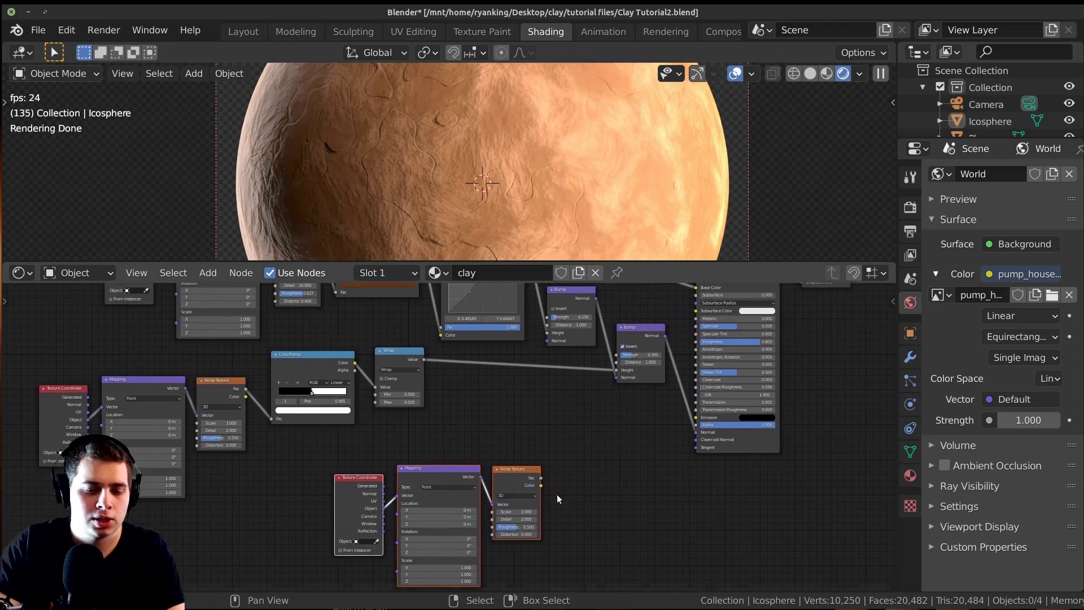
{"action": "key", "text": "g"}
{"action": "left_click", "coordinate": [565, 463]}
Shift the second Bump node aside, duplicate the first Bump and insert the copy between the second Bump and the Principled BSDF's Normal
{"action": "scroll", "coordinate": [678, 362], "scroll_direction": "up", "scroll_amount": 1}
{"action": "middle_click_drag", "start_coordinate": [682, 358], "coordinate": [614, 378]}
{"action": "left_click_drag", "start_coordinate": [586, 346], "coordinate": [566, 354]}
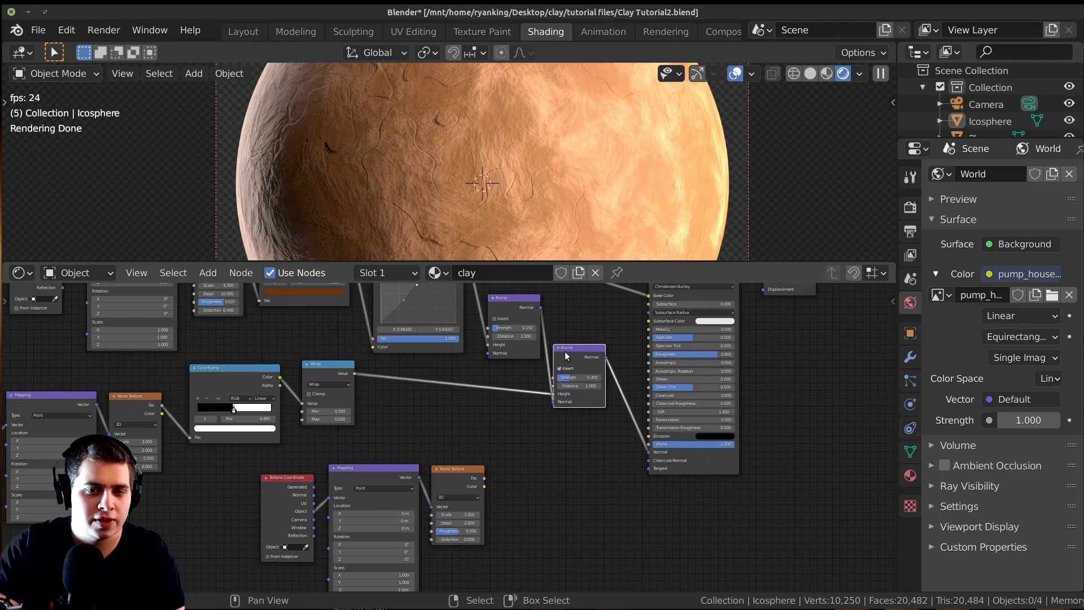
{"action": "left_click", "coordinate": [520, 314]}
{"action": "middle_click_drag", "start_coordinate": [512, 309], "coordinate": [501, 328]}
{"action": "key", "text": "shift+d"}
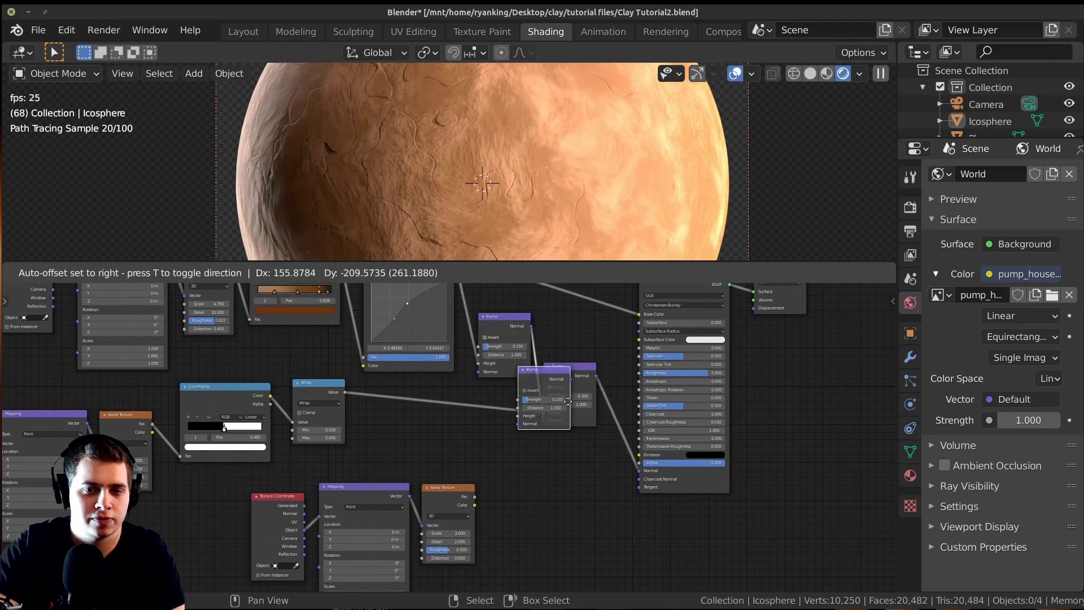
{"action": "left_click", "coordinate": [649, 446]}
{"action": "middle_click_drag", "start_coordinate": [595, 423], "coordinate": [557, 428]}
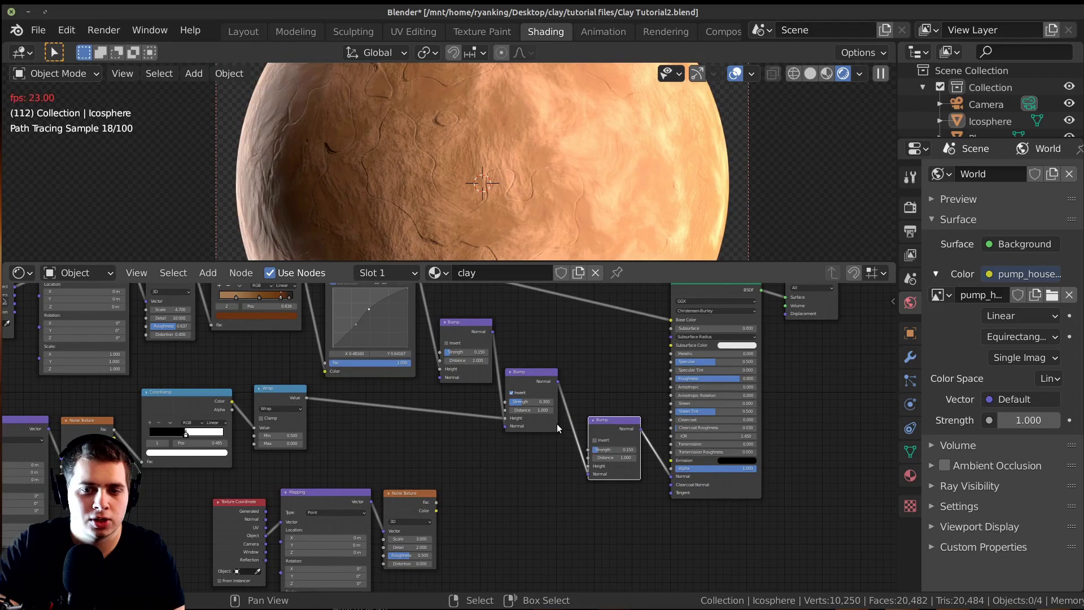
Connect the third Noise Texture's Fac to the third Bump node's Height and preview that Bump on the sphere
{"action": "scroll", "coordinate": [557, 424], "scroll_direction": "up", "scroll_amount": 2}
{"action": "left_click_drag", "start_coordinate": [362, 434], "coordinate": [524, 396]}
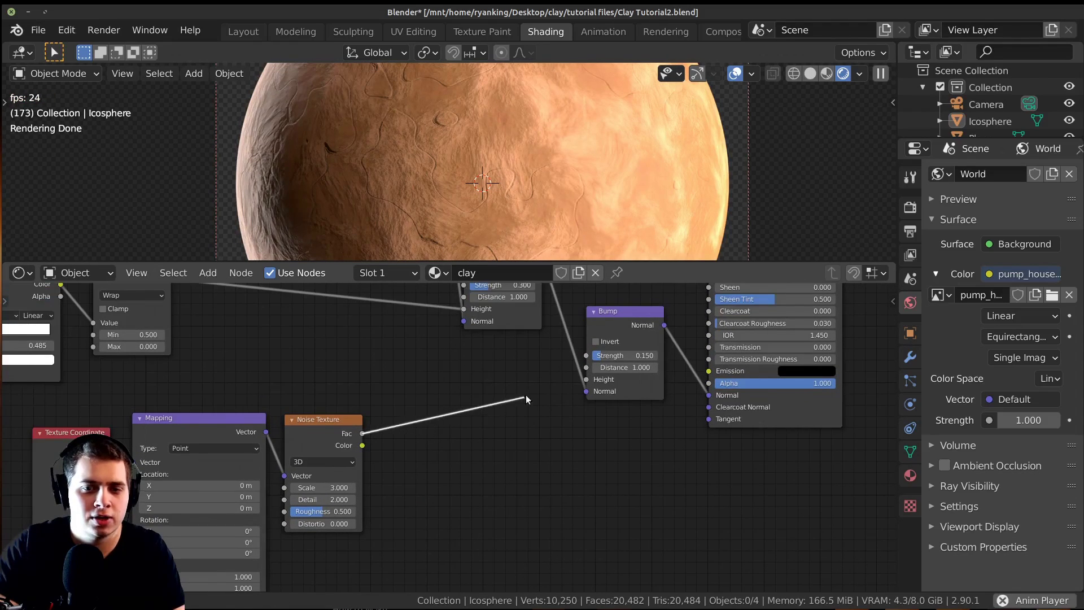
{"action": "left_click_drag", "start_coordinate": [585, 381], "coordinate": [586, 380]}
{"action": "scroll", "coordinate": [440, 435], "scroll_direction": "down", "scroll_amount": 1}
{"action": "middle_click_drag", "start_coordinate": [428, 432], "coordinate": [418, 471]}
{"action": "left_click", "coordinate": [576, 373], "text": "ctrl+shift"}
{"action": "scroll", "coordinate": [490, 129], "scroll_direction": "down", "scroll_amount": 2}
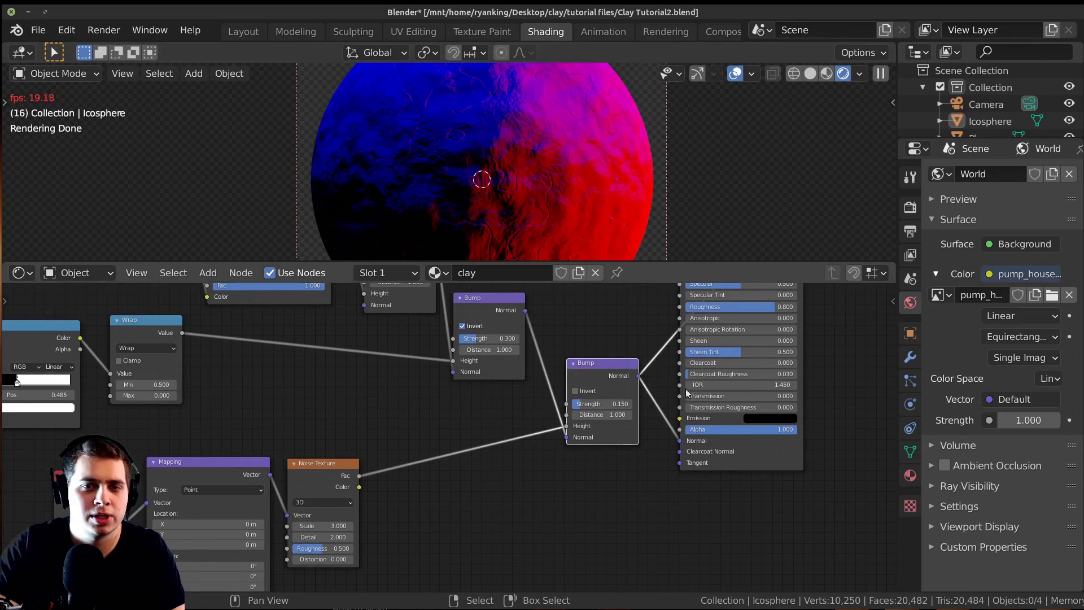
Try a Strength of about 0.189 on the third Bump node
{"action": "scroll", "coordinate": [662, 385], "scroll_direction": "up", "scroll_amount": 2}
{"action": "mouse_move", "coordinate": [662, 385]}
{"action": "left_mouse_down"}
{"action": "mouse_move", "coordinate": [634, 389]}
{"action": "mouse_move", "coordinate": [646, 390]}
{"action": "left_mouse_up"}
{"action": "scroll", "coordinate": [366, 458], "scroll_direction": "down", "scroll_amount": 1}
Set the third Noise Texture's Scale to 2
{"action": "middle_click_drag", "start_coordinate": [352, 479], "coordinate": [529, 416]}
{"action": "scroll", "coordinate": [506, 444], "scroll_direction": "up", "scroll_amount": 4}
{"action": "left_click_drag", "start_coordinate": [514, 429], "coordinate": [523, 401]}
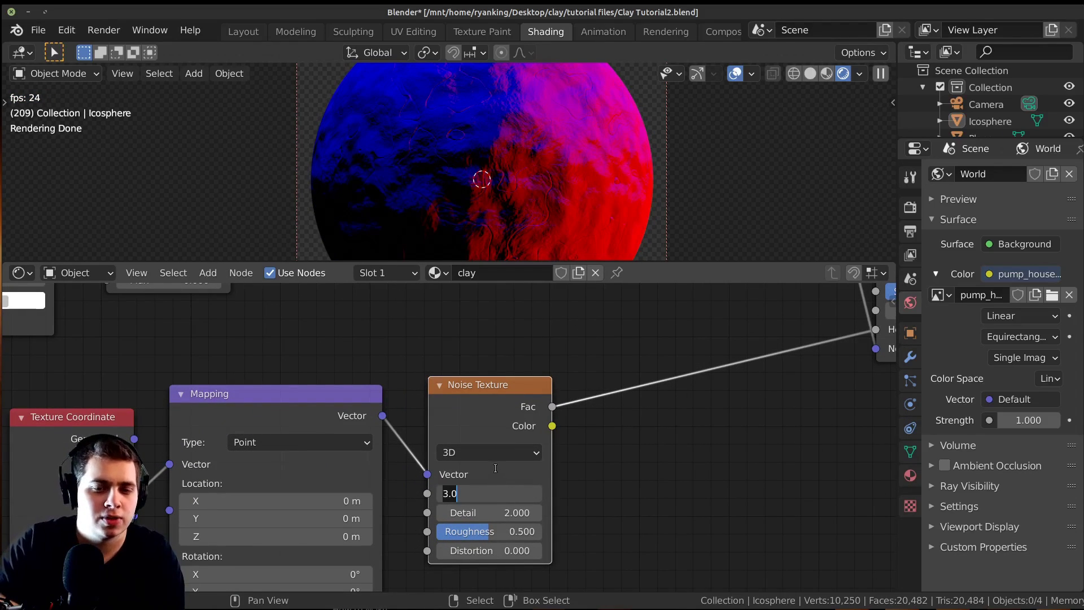
{"action": "type", "text": "1"}
{"action": "key", "text": "Return"}
{"action": "left_click", "coordinate": [495, 493]}
{"action": "key", "text": "Return"}
{"action": "scroll", "coordinate": [690, 470], "scroll_direction": "down", "scroll_amount": 3}
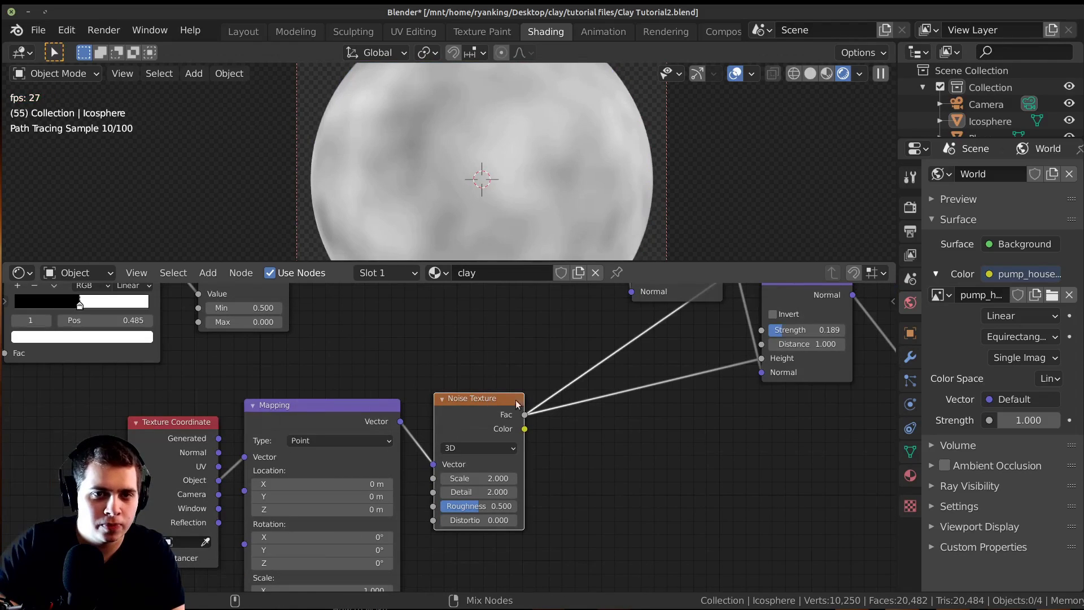
Preview the third Bump node on the sphere and examine its larger surface relief
{"action": "scroll", "coordinate": [622, 415], "scroll_direction": "down", "scroll_amount": 1}
{"action": "left_click", "coordinate": [649, 344], "text": "ctrl+shift"}
{"action": "middle_click_drag", "start_coordinate": [639, 346], "coordinate": [495, 394]}
{"action": "scroll", "coordinate": [495, 395], "scroll_direction": "up", "scroll_amount": 3}
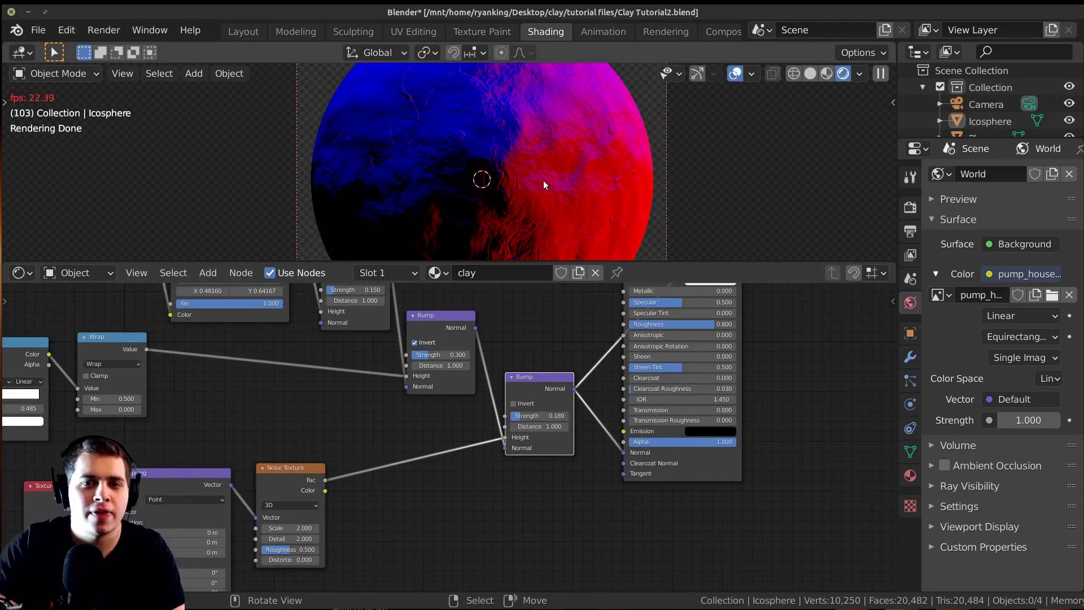
{"action": "middle_click_drag", "start_coordinate": [483, 178], "coordinate": [451, 184], "text": "shift"}
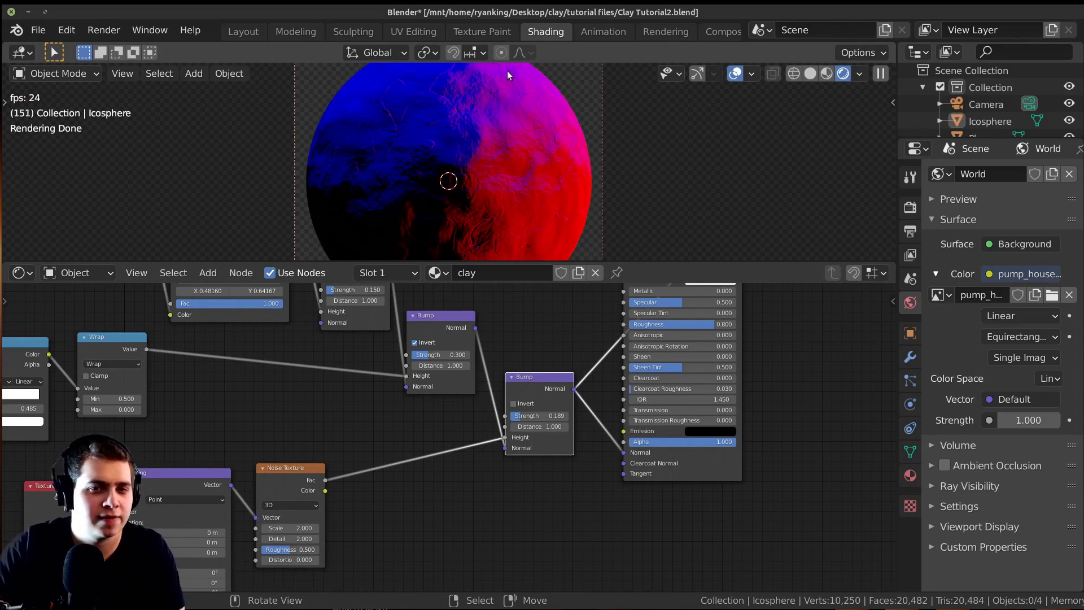
Set the third Bump node's Strength to 0.2 and adjust the node's position slightly
{"action": "scroll", "coordinate": [576, 462], "scroll_direction": "up", "scroll_amount": 5}
{"action": "middle_click_drag", "start_coordinate": [576, 462], "coordinate": [490, 490]}
{"action": "left_click", "coordinate": [502, 432]}
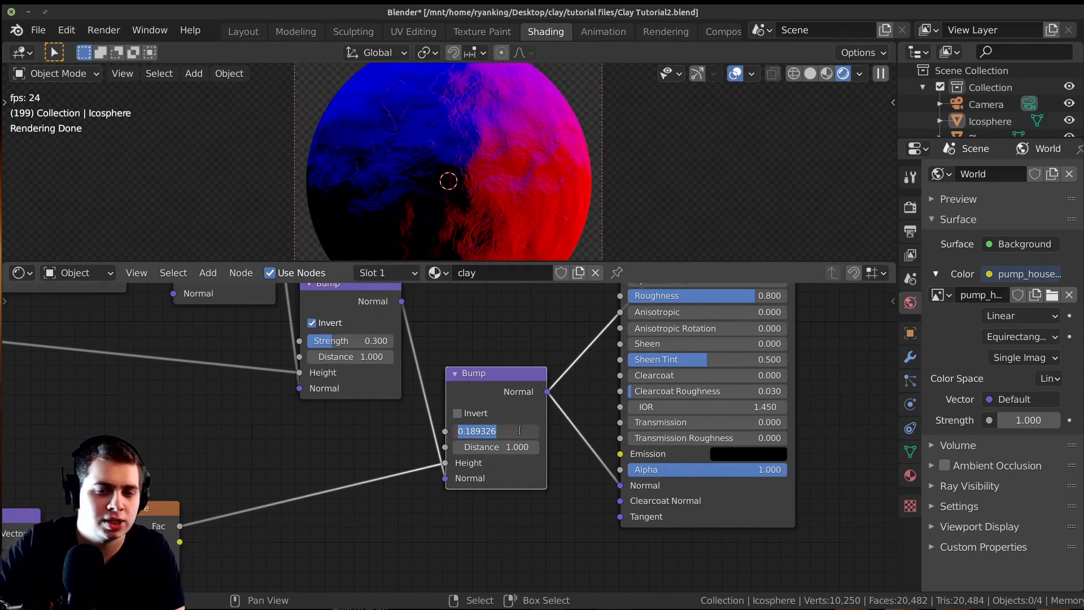
{"action": "type", "text": "0.2"}
{"action": "key", "text": "Return"}
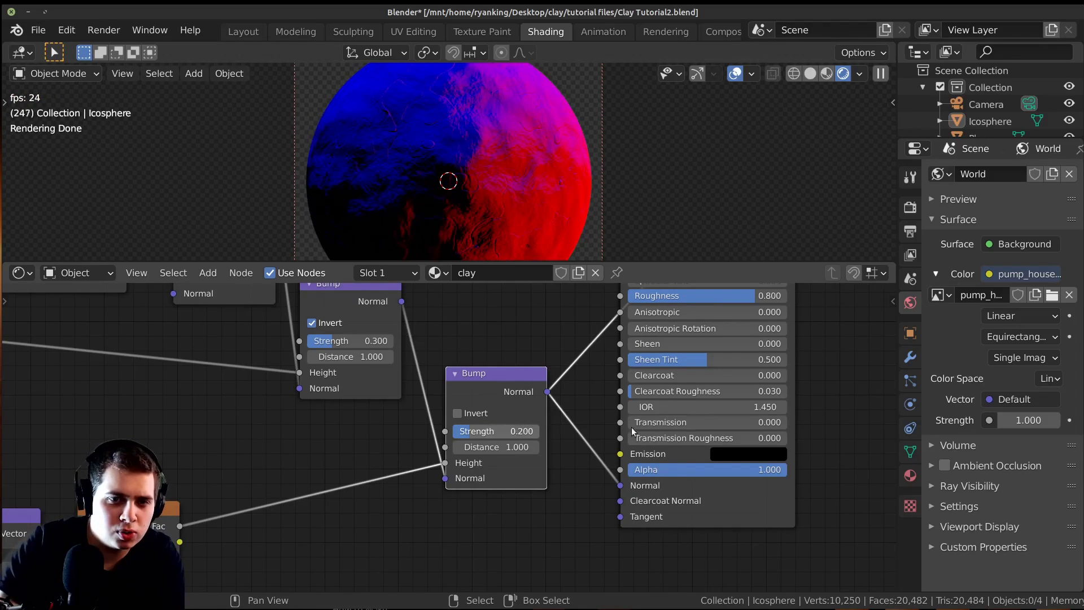
{"action": "scroll", "coordinate": [514, 326], "scroll_direction": "down", "scroll_amount": 3}
{"action": "left_click_drag", "start_coordinate": [486, 400], "coordinate": [491, 392]}
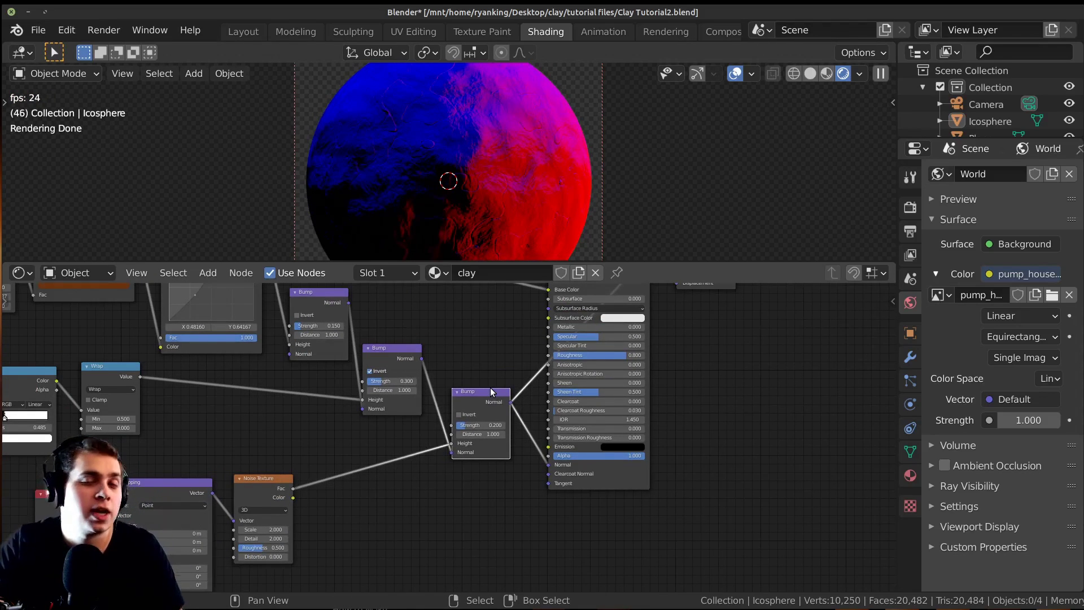
{"action": "scroll", "coordinate": [451, 435], "scroll_direction": "down", "scroll_amount": 1}
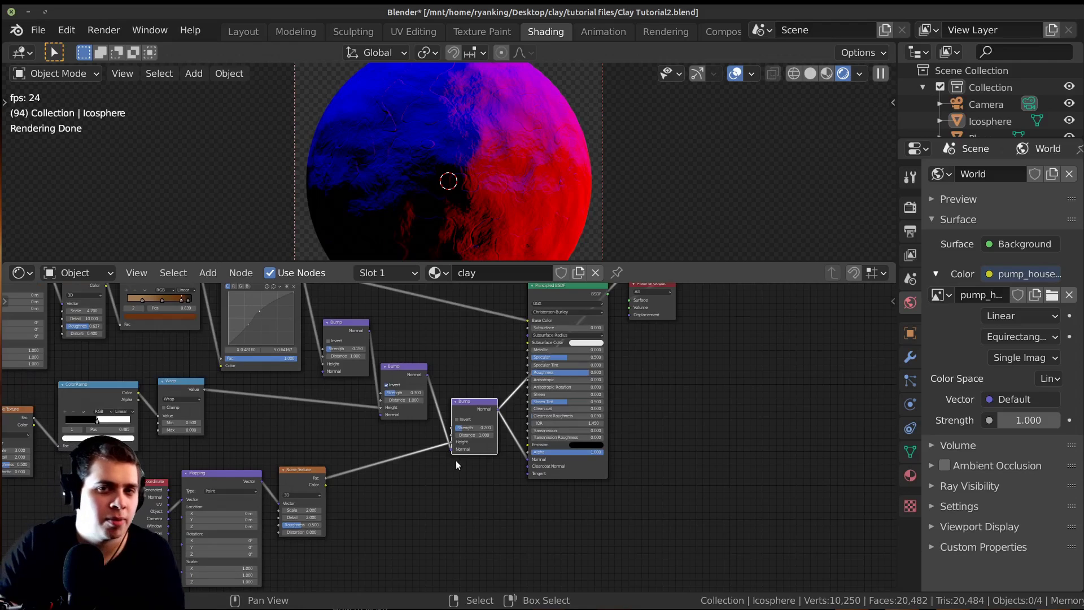
Duplicate the third Bump node and insert the copy between it and the Principled BSDF's Normal input
{"action": "scroll", "coordinate": [456, 460], "scroll_direction": "up", "scroll_amount": 3}
{"action": "scroll", "coordinate": [450, 361], "scroll_direction": "up", "scroll_amount": 1}
{"action": "left_click_drag", "start_coordinate": [533, 362], "coordinate": [510, 362]}
{"action": "key", "text": "shift+d"}
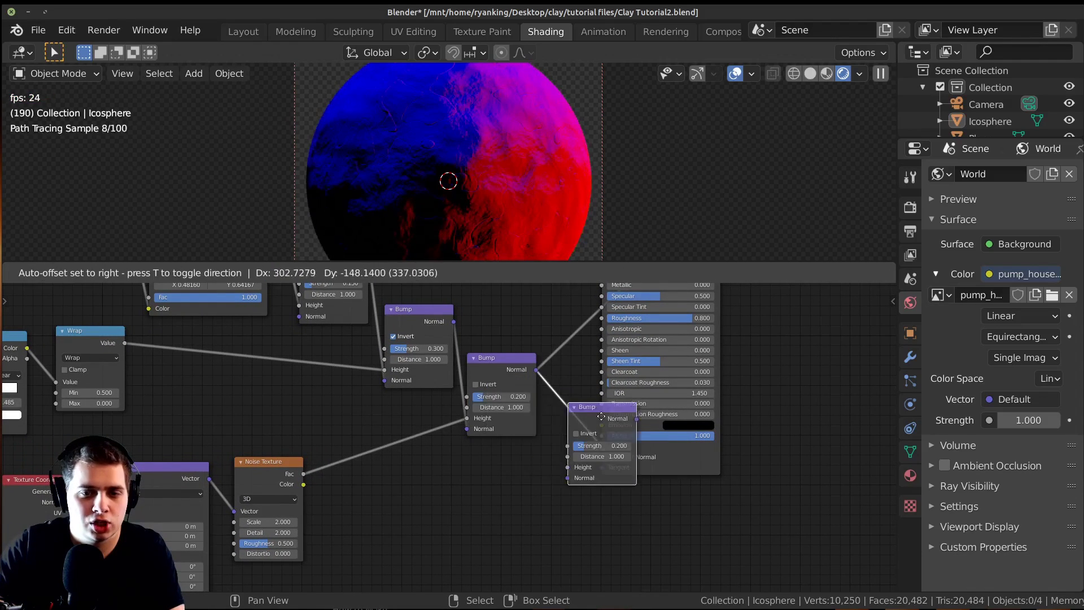
{"action": "left_click", "coordinate": [598, 394]}
{"action": "left_click_drag", "start_coordinate": [599, 395], "coordinate": [611, 397]}
Duplicate the third Texture Coordinate, Mapping and Noise Texture chain and place the copy beneath the fourth Bump node
{"action": "scroll", "coordinate": [508, 407], "scroll_direction": "down", "scroll_amount": 3}
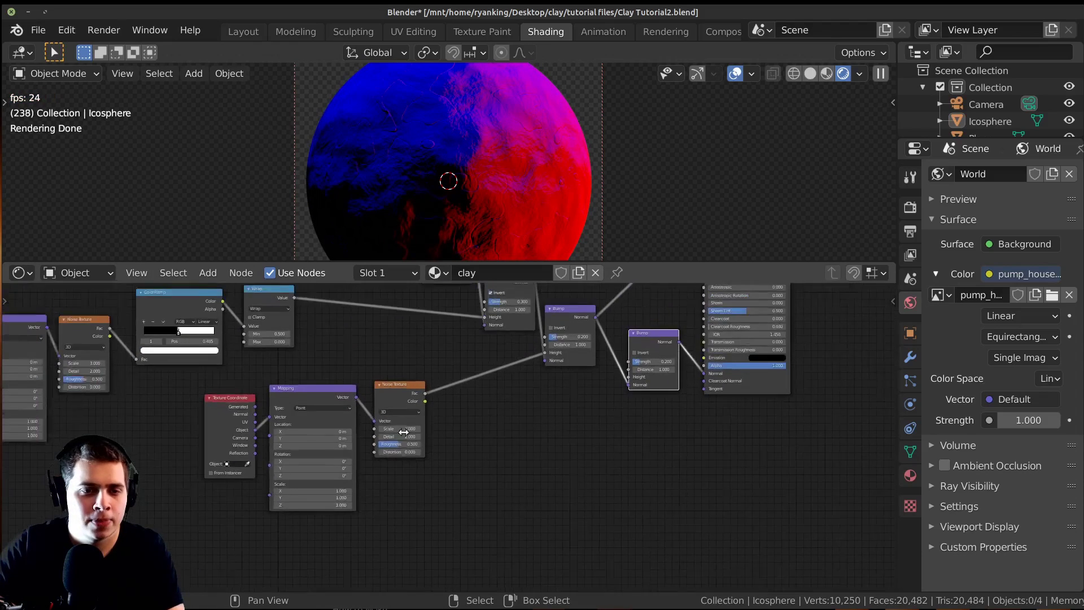
{"action": "left_click", "coordinate": [404, 395]}
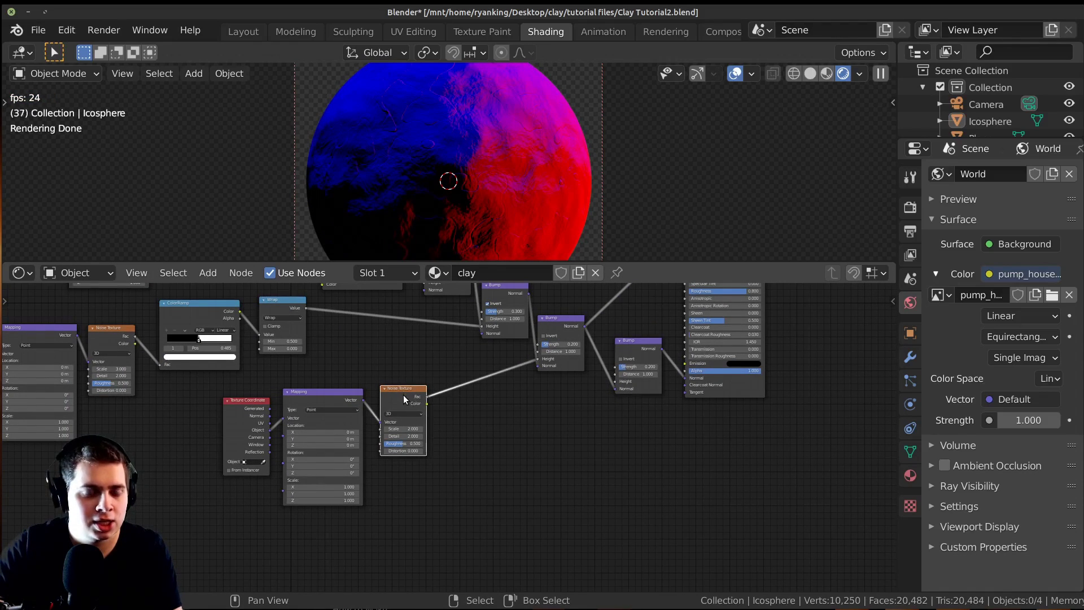
{"action": "left_click", "coordinate": [302, 392], "text": "shift"}
{"action": "left_click", "coordinate": [246, 412], "text": "shift"}
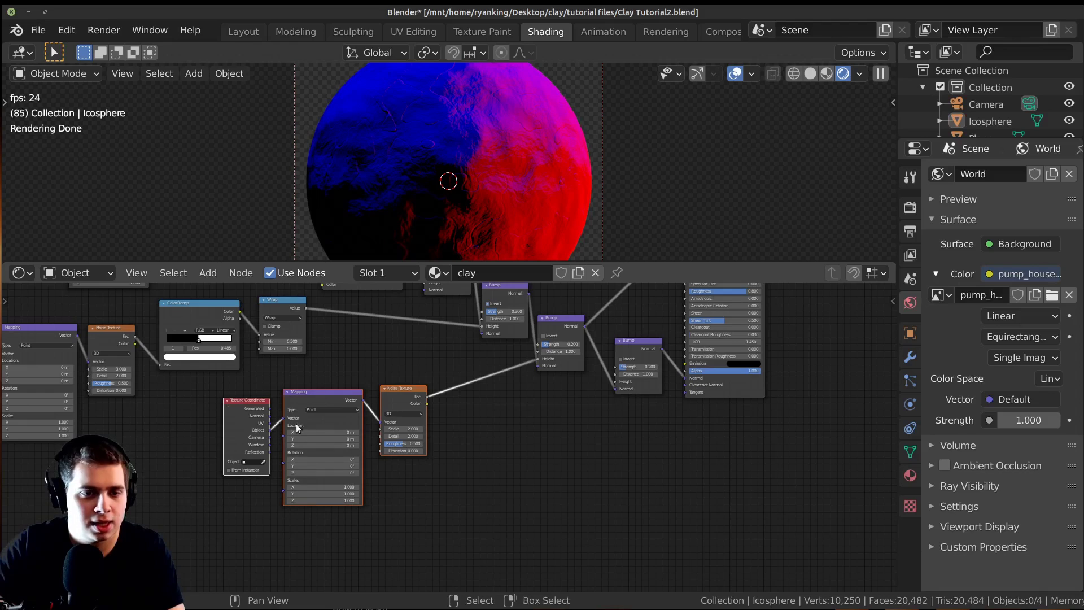
{"action": "key", "text": "shift+d"}
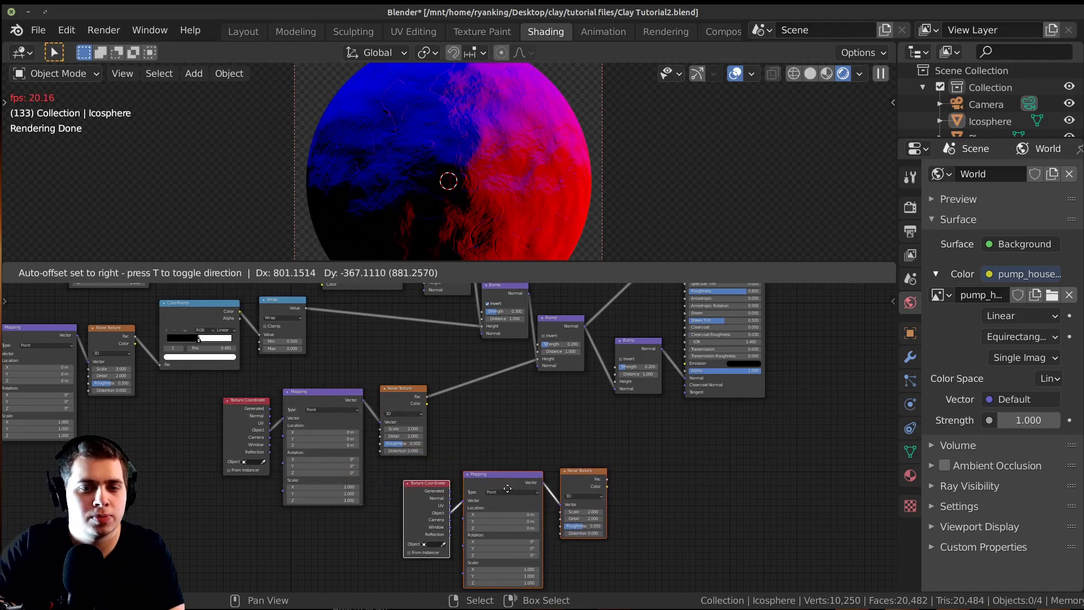
{"action": "left_click", "coordinate": [511, 479]}
Move the fourth Noise Texture up toward the fourth Bump node and connect its Fac to that Bump's Height
{"action": "scroll", "coordinate": [511, 479], "scroll_direction": "up", "scroll_amount": 2}
{"action": "left_click", "coordinate": [531, 504]}
{"action": "left_click_drag", "start_coordinate": [531, 509], "coordinate": [521, 454]}
{"action": "middle_click_drag", "start_coordinate": [522, 454], "coordinate": [505, 446]}
{"action": "left_click_drag", "start_coordinate": [539, 454], "coordinate": [574, 385]}
Preview the fourth Noise Texture and raise its Scale into the twenties for a fine-grained pattern
{"action": "scroll", "coordinate": [565, 390], "scroll_direction": "up", "scroll_amount": 2}
{"action": "middle_click_drag", "start_coordinate": [514, 384], "coordinate": [473, 416]}
{"action": "left_click", "coordinate": [488, 504], "text": "ctrl+shift"}
{"action": "scroll", "coordinate": [452, 446], "scroll_direction": "up", "scroll_amount": 3}
{"action": "left_click_drag", "start_coordinate": [459, 514], "coordinate": [741, 513]}
{"action": "left_click", "coordinate": [472, 513]}
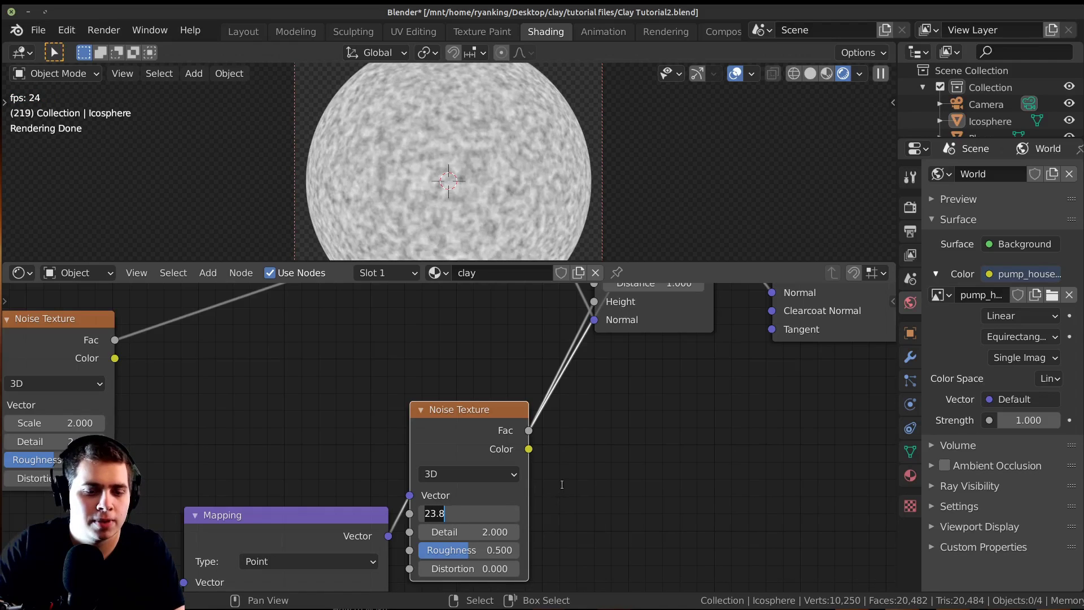
{"action": "key", "text": "BackSpace"}
{"action": "key", "text": "BackSpace"}
{"action": "key", "text": "BackSpace"}
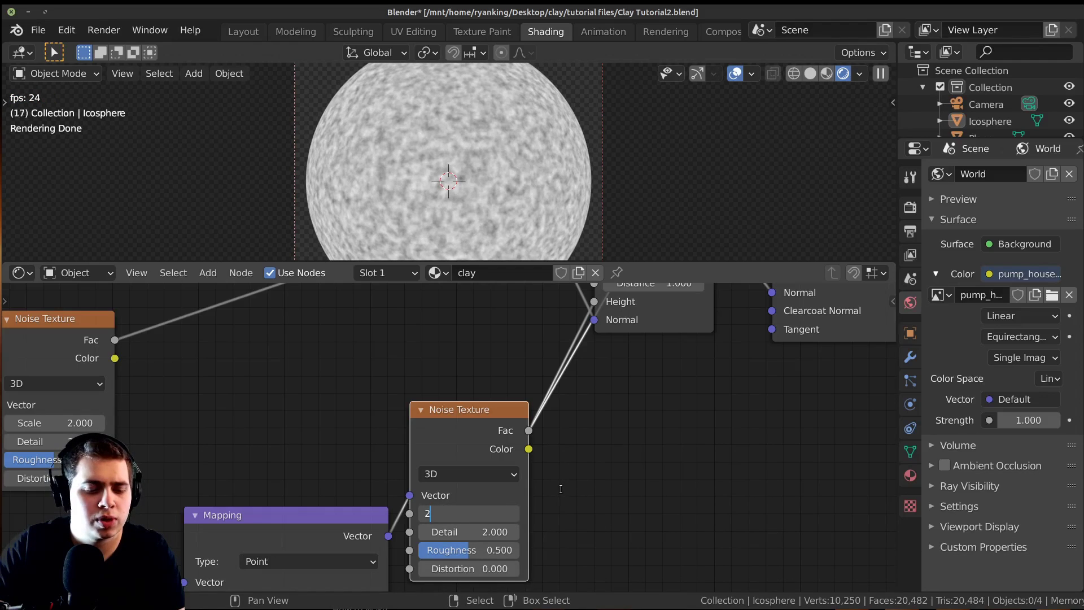
{"action": "key", "text": "Return"}
Preview the fourth Bump node, inspect the fine relief up close and enlarge the 3D viewport
{"action": "scroll", "coordinate": [400, 467], "scroll_direction": "down", "scroll_amount": 1}
{"action": "middle_click_drag", "start_coordinate": [399, 429], "coordinate": [251, 587]}
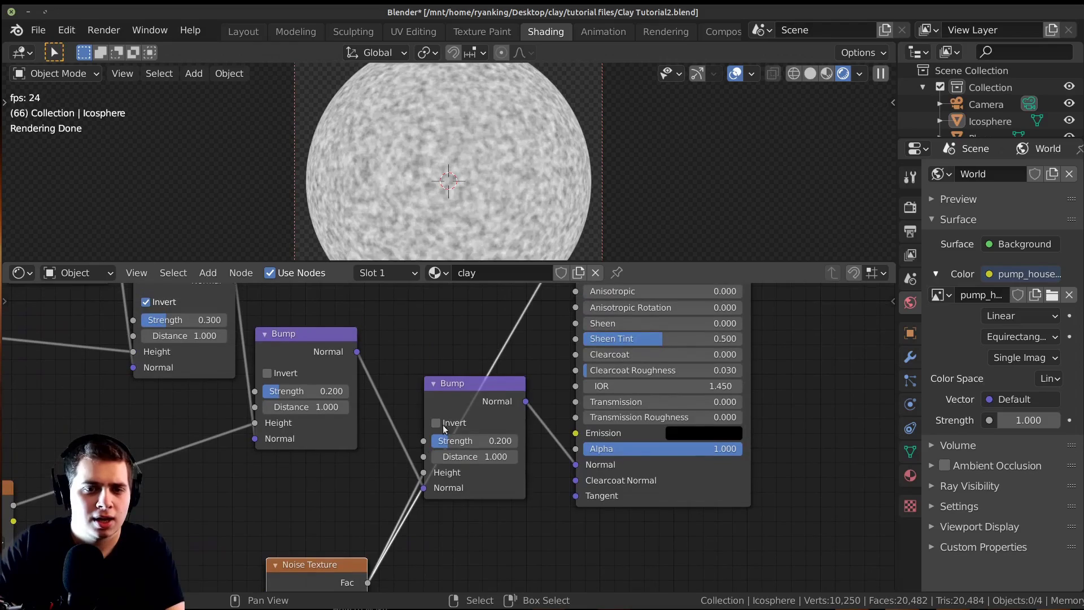
{"action": "left_click", "coordinate": [452, 423], "text": "ctrl+shift"}
{"action": "scroll", "coordinate": [534, 146], "scroll_direction": "up", "scroll_amount": 3}
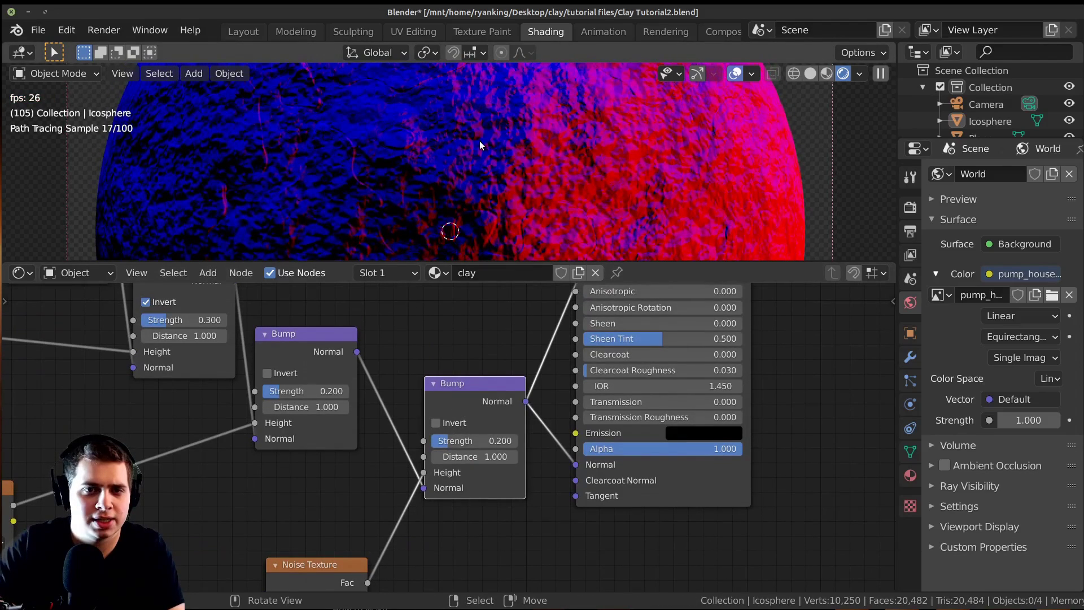
{"action": "left_click_drag", "start_coordinate": [476, 262], "coordinate": [476, 305]}
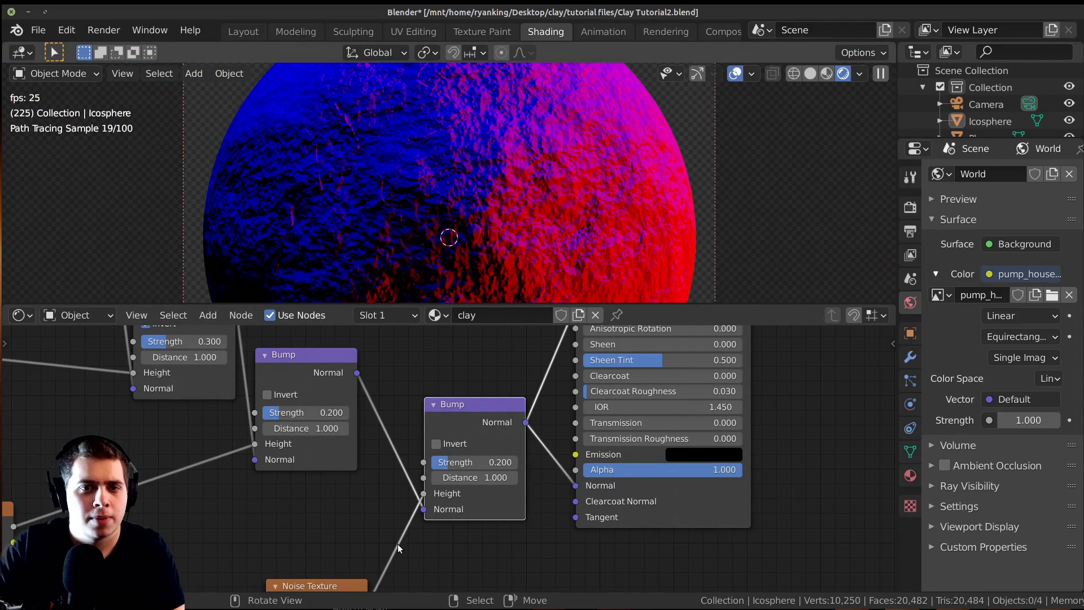
Set the fourth Bump node's Strength to 0.1
{"action": "scroll", "coordinate": [470, 456], "scroll_direction": "up", "scroll_amount": 2}
{"action": "double_click", "coordinate": [471, 450]}
{"action": "type", "text": "0.1"}
{"action": "key", "text": "Return"}
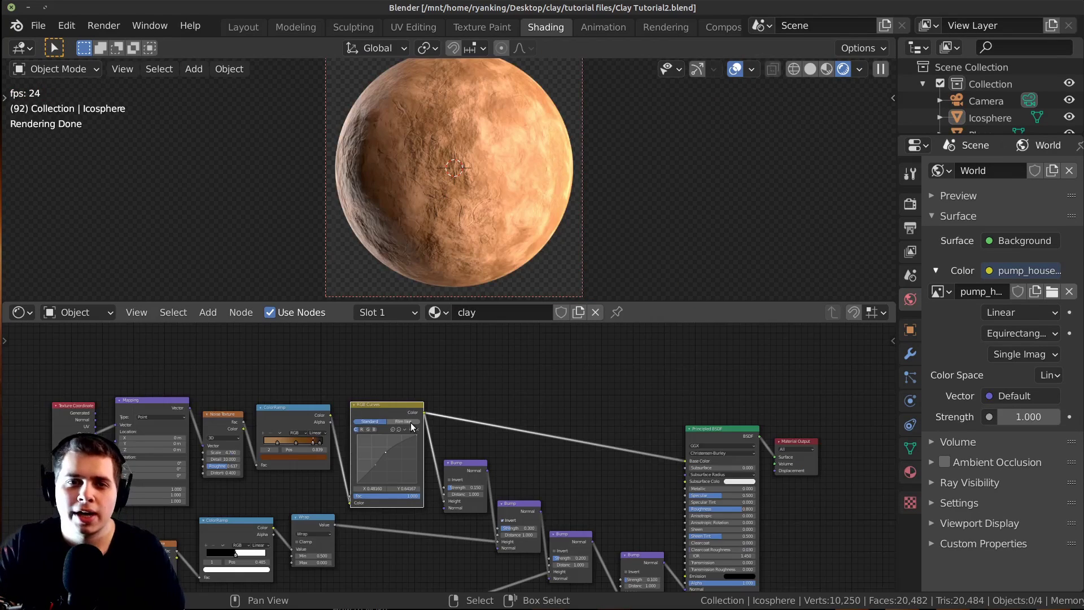
Add a control point at about X 0.509, Y 0.5 to the RGB Curves node's green curve and save the file
{"action": "scroll", "coordinate": [395, 420], "scroll_direction": "up", "scroll_amount": 10}
{"action": "middle_click_drag", "start_coordinate": [323, 417], "coordinate": [388, 426]}
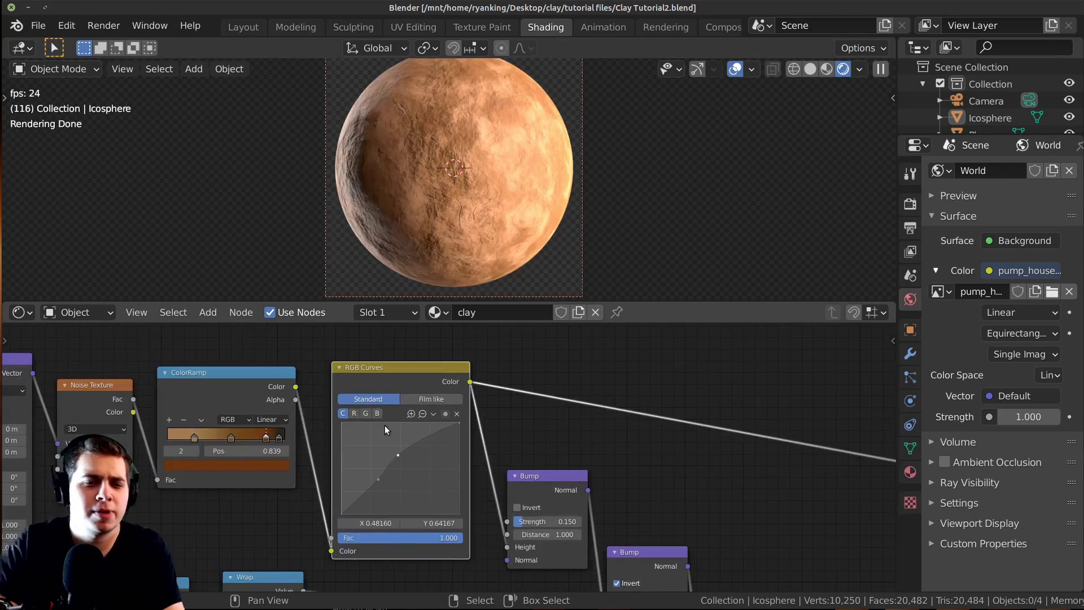
{"action": "left_click", "coordinate": [364, 406]}
{"action": "scroll", "coordinate": [407, 456], "scroll_direction": "up", "scroll_amount": 2}
{"action": "left_click_drag", "start_coordinate": [410, 469], "coordinate": [411, 474]}
{"action": "left_click", "coordinate": [361, 393]}
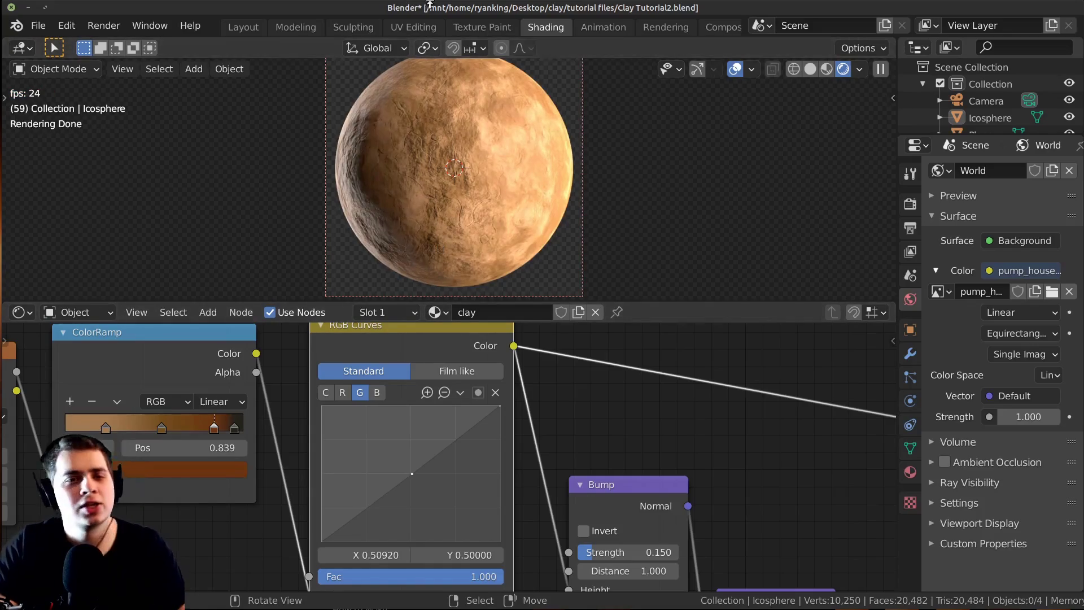
{"action": "key", "text": "ctrl+s"}
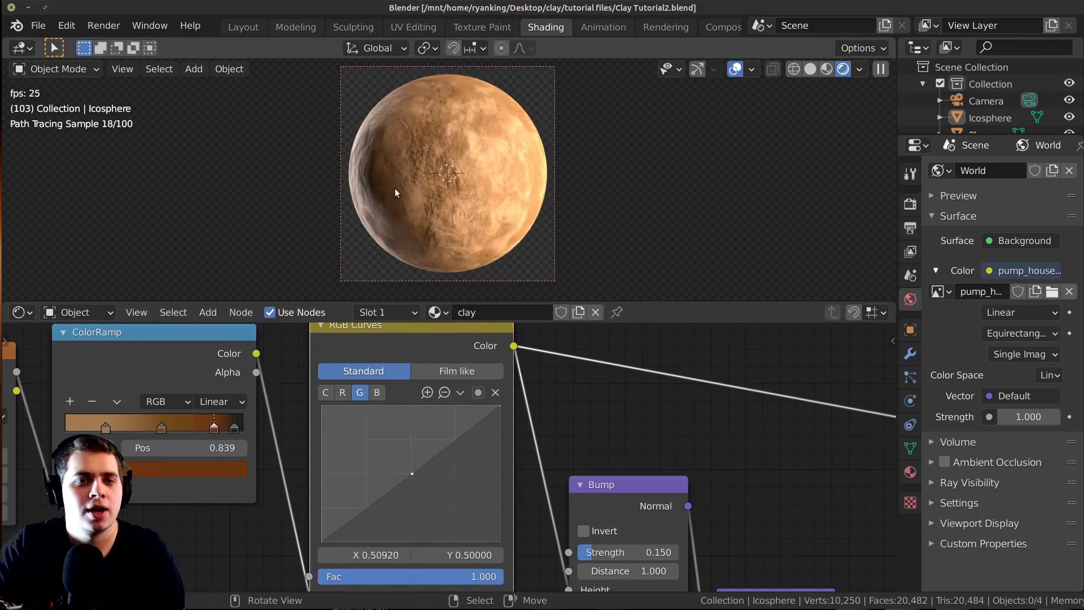
{"action": "scroll", "coordinate": [438, 211], "scroll_direction": "up", "scroll_amount": 4}
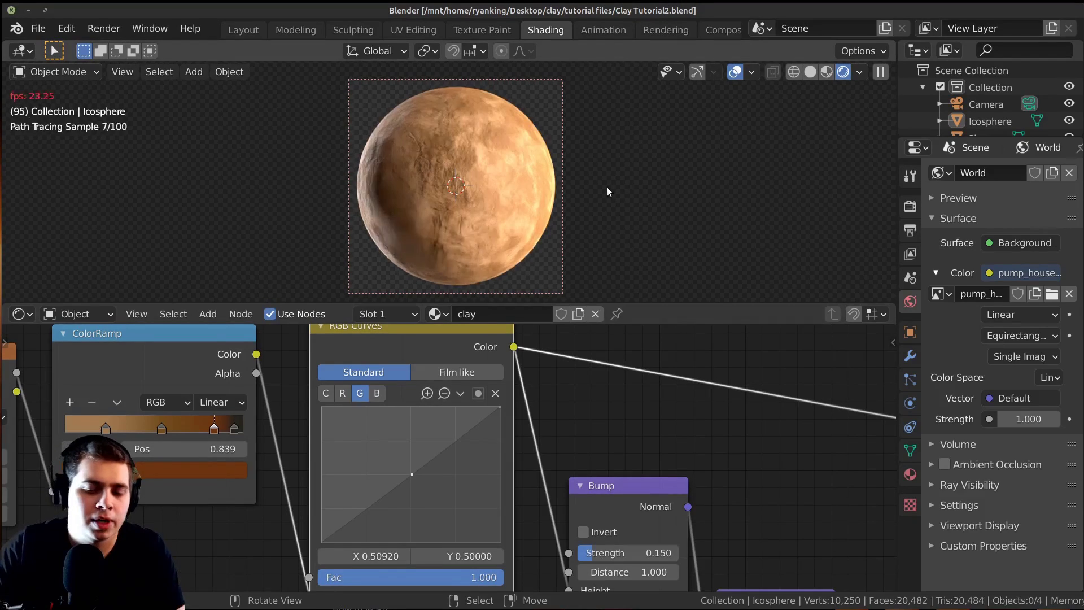
Render the current frame and inspect the clay sphere's cracks and fine relief up close in the render result
{"action": "key", "text": "F12"}
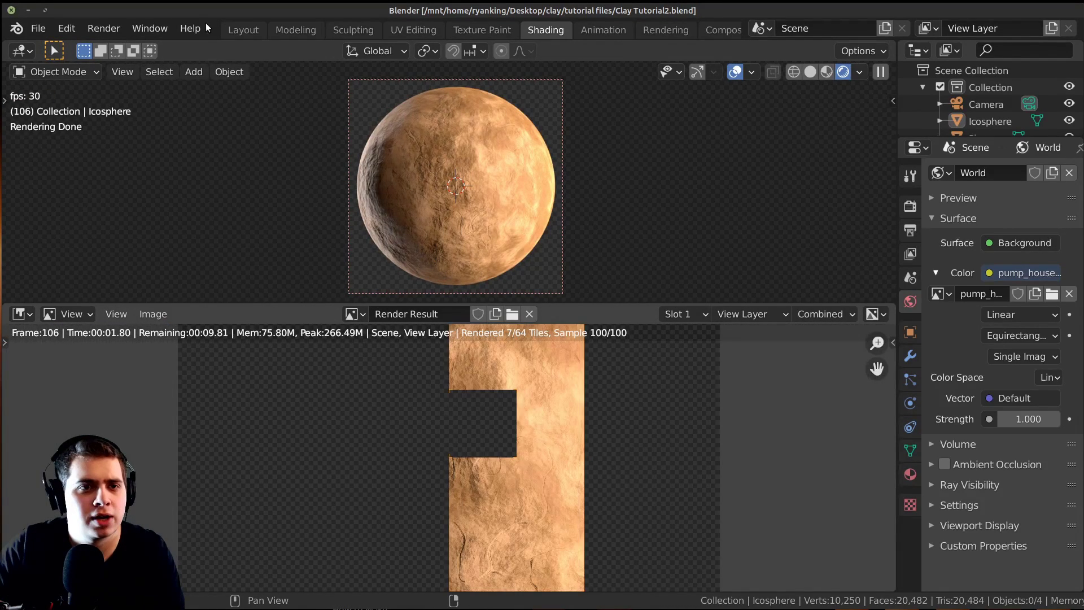
{"action": "left_click", "coordinate": [111, 34]}
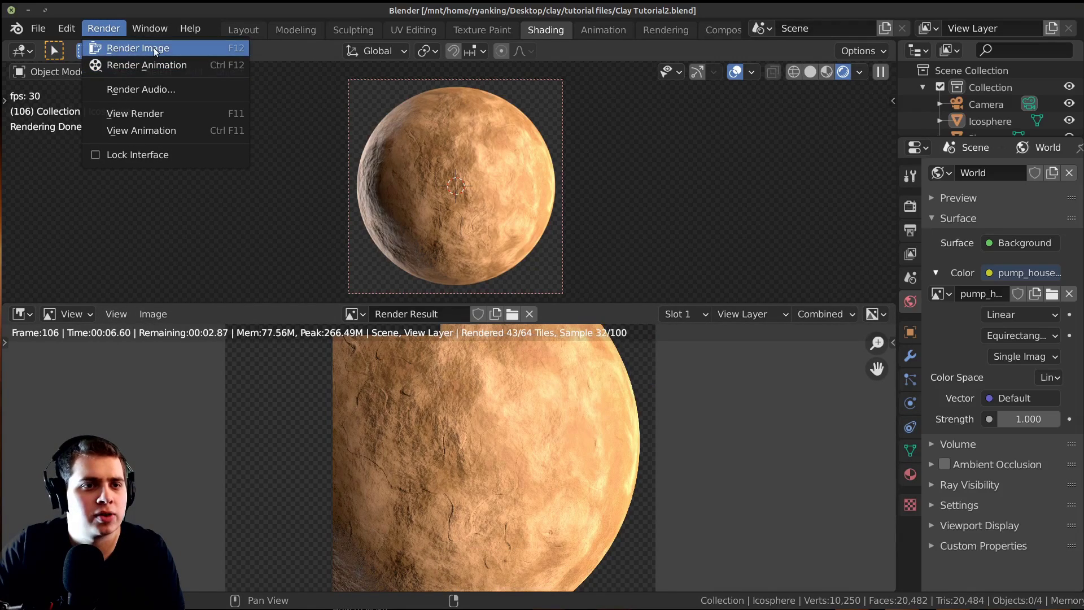
{"action": "scroll", "coordinate": [497, 425], "scroll_direction": "up", "scroll_amount": 4}
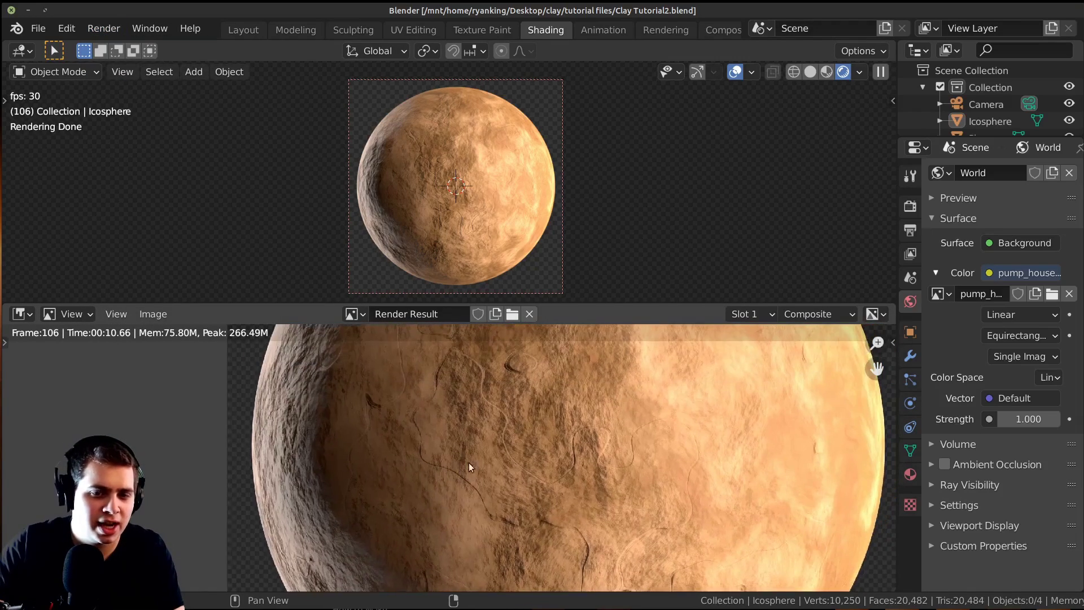
{"action": "scroll", "coordinate": [513, 439], "scroll_direction": "up", "scroll_amount": 3}
{"action": "scroll", "coordinate": [543, 425], "scroll_direction": "down", "scroll_amount": 3}
{"action": "middle_click_drag", "start_coordinate": [540, 427], "coordinate": [513, 460]}
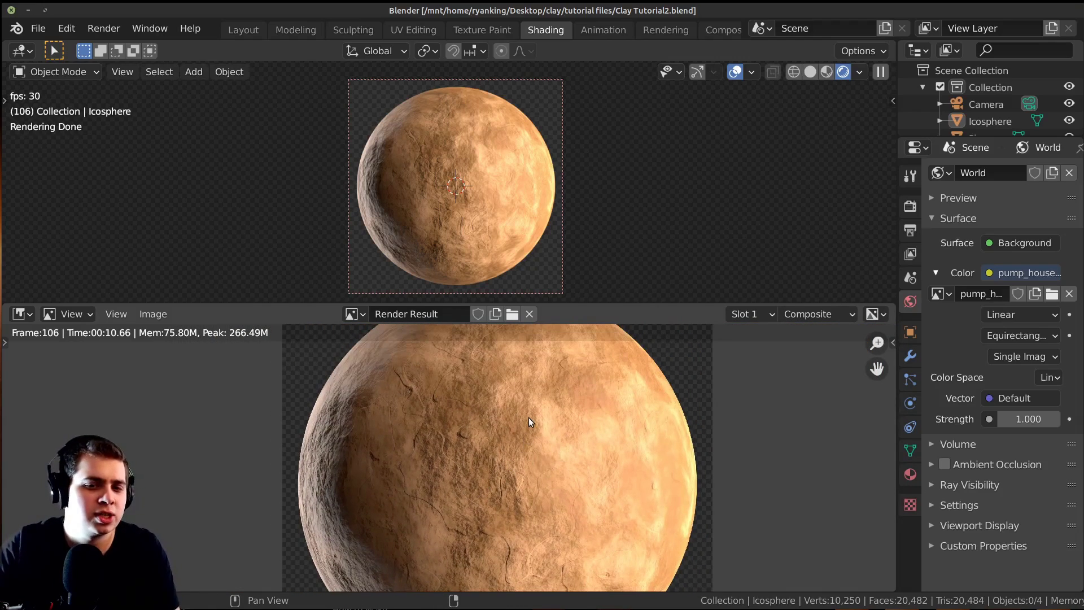
{"action": "scroll", "coordinate": [528, 418], "scroll_direction": "down", "scroll_amount": 2}
Switch to the Compositing workspace and link the Render Layers Image output to the Composite node's Image input
{"action": "key", "text": "ctrl+Page_Down"}
{"action": "key", "text": "ctrl+Page_Down"}
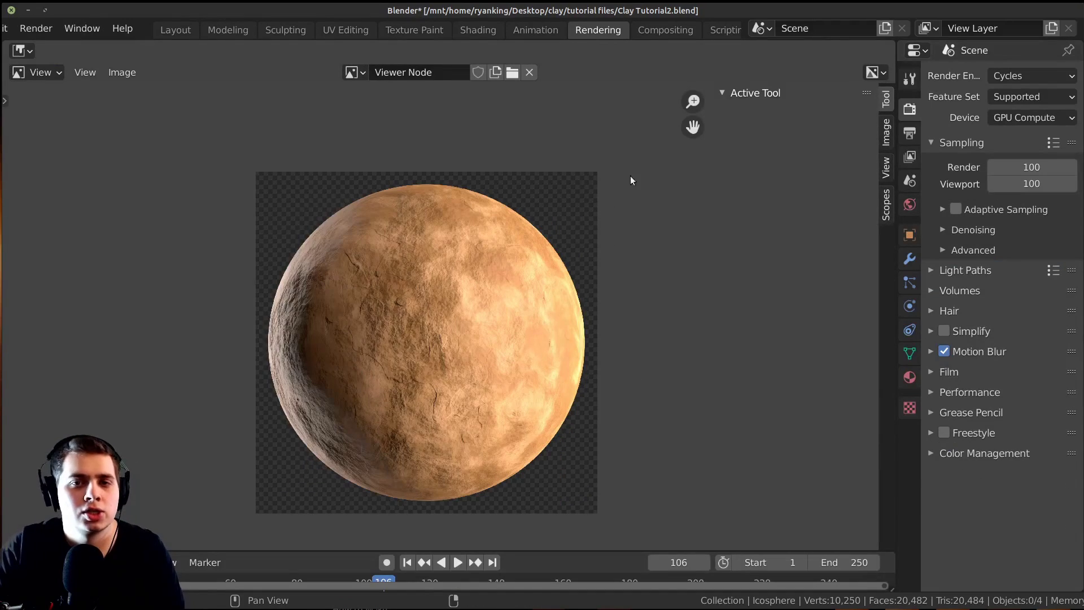
{"action": "left_click", "coordinate": [659, 27]}
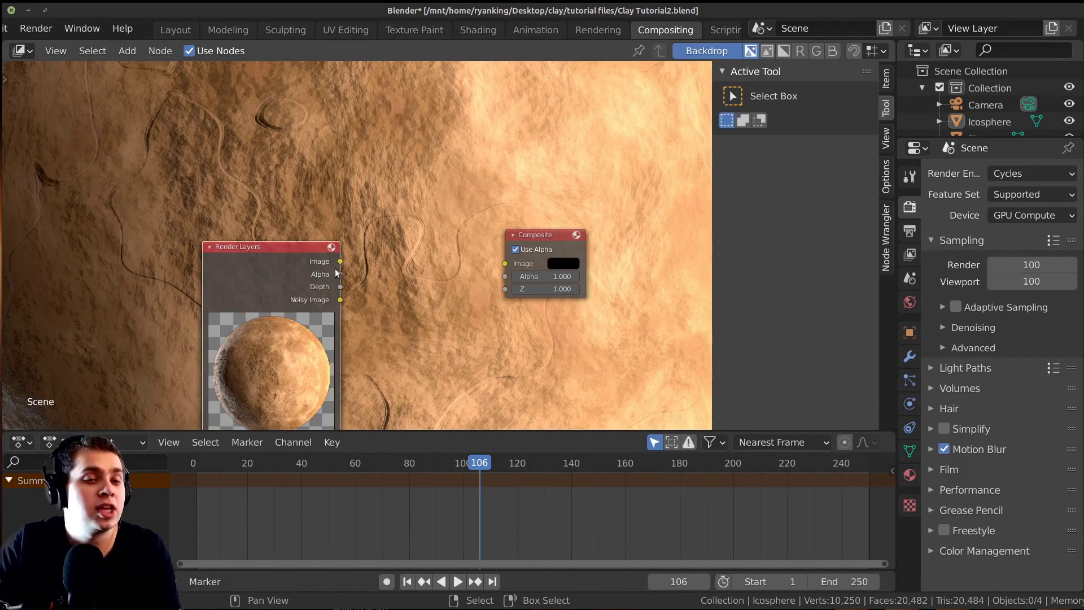
{"action": "left_click_drag", "start_coordinate": [303, 261], "coordinate": [506, 264]}
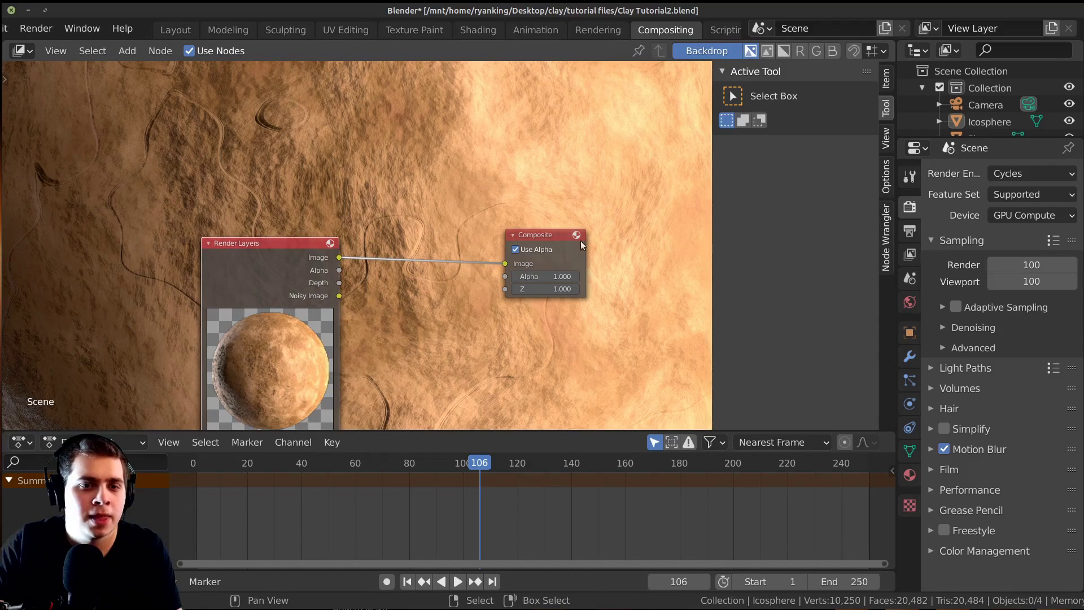
{"action": "left_click_drag", "start_coordinate": [549, 243], "coordinate": [557, 243]}
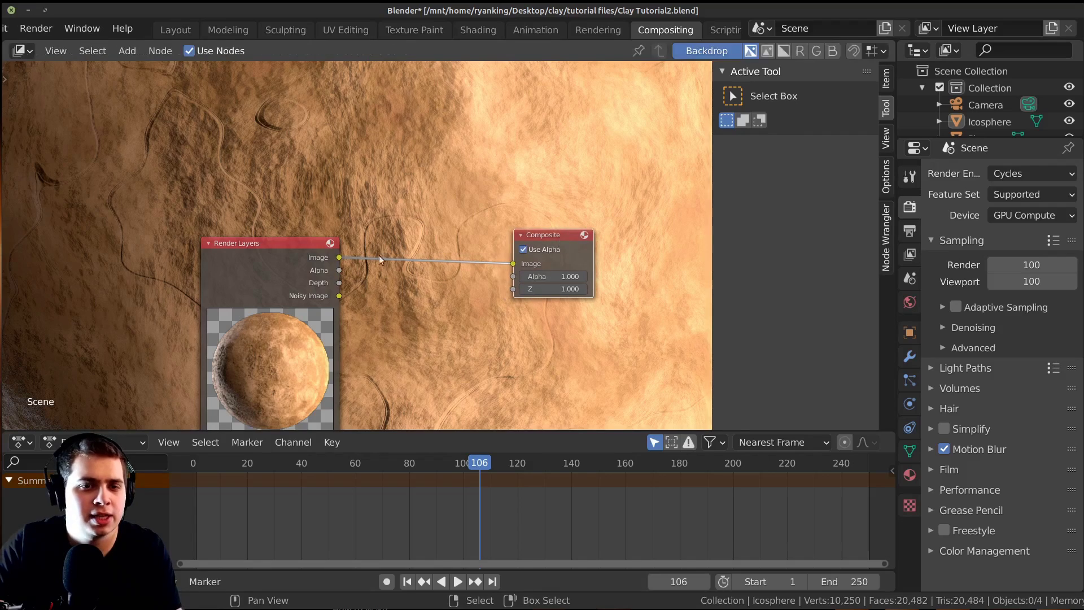
Add a Viewer node fed by the Render Layers image and arrange it above the Composite node
{"action": "left_click", "coordinate": [263, 260], "text": "ctrl+shift"}
{"action": "scroll", "coordinate": [286, 338], "scroll_direction": "down", "scroll_amount": 4}
{"action": "left_click_drag", "start_coordinate": [453, 148], "coordinate": [470, 158]}
{"action": "left_click", "coordinate": [486, 186]}
{"action": "left_click_drag", "start_coordinate": [486, 263], "coordinate": [500, 272]}
{"action": "left_click_drag", "start_coordinate": [501, 179], "coordinate": [520, 196]}
{"action": "middle_click_drag", "start_coordinate": [464, 180], "coordinate": [472, 177]}
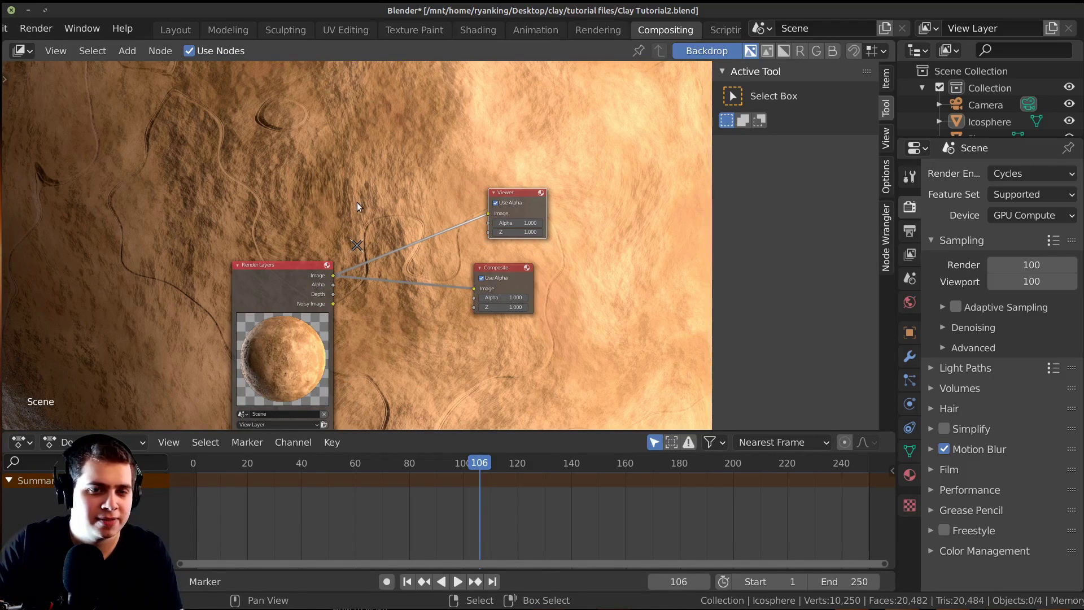
Scale the compositor backdrop down until the whole rendered sphere fits in the node editor
{"action": "key", "text": "v"}
{"action": "key", "text": "v"}
{"action": "key", "text": "v"}
{"action": "key", "text": "v"}
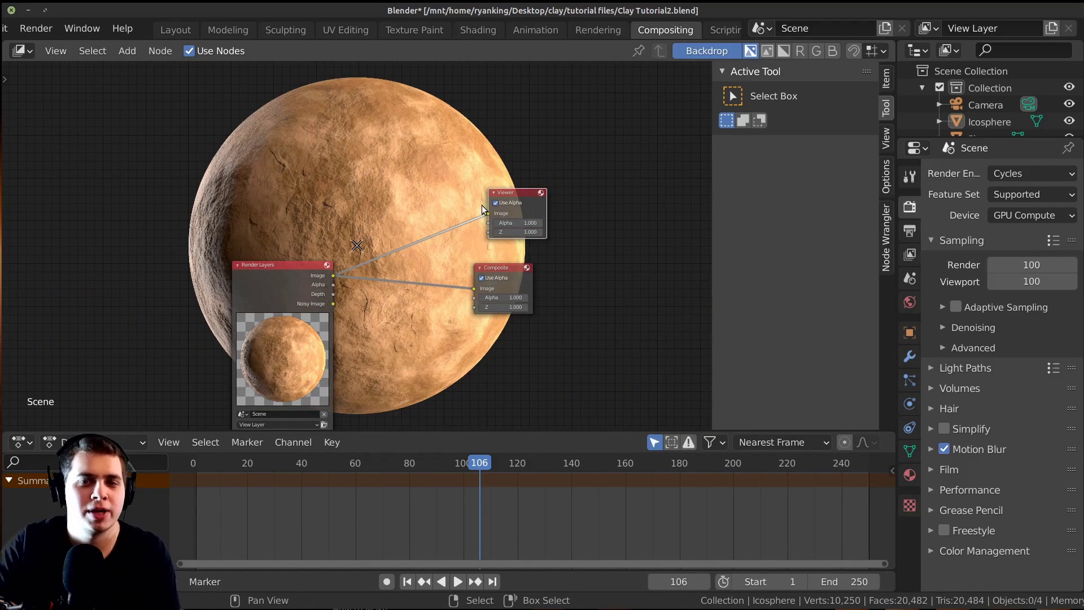
{"action": "key", "text": "alt+v"}
{"action": "key", "text": "alt+v"}
{"action": "key", "text": "alt+v"}
{"action": "key", "text": "v"}
{"action": "key", "text": "v"}
{"action": "key", "text": "v"}
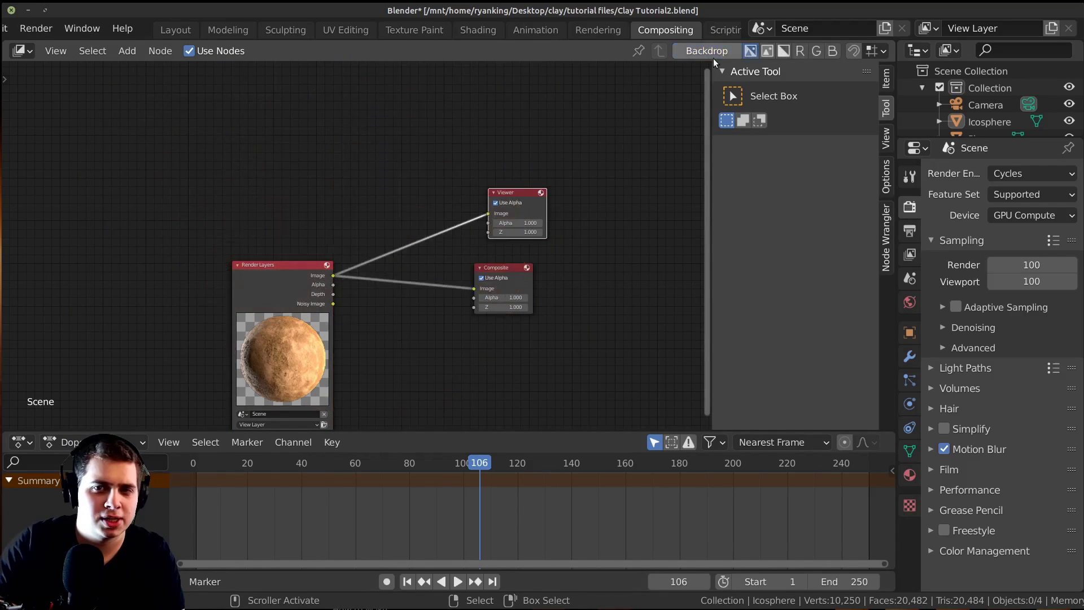
Add a Denoise node after Render Layers and route its Image output to both the Viewer and Composite nodes
{"action": "scroll", "coordinate": [438, 297], "scroll_direction": "up", "scroll_amount": 2}
{"action": "key", "text": "shift+a"}
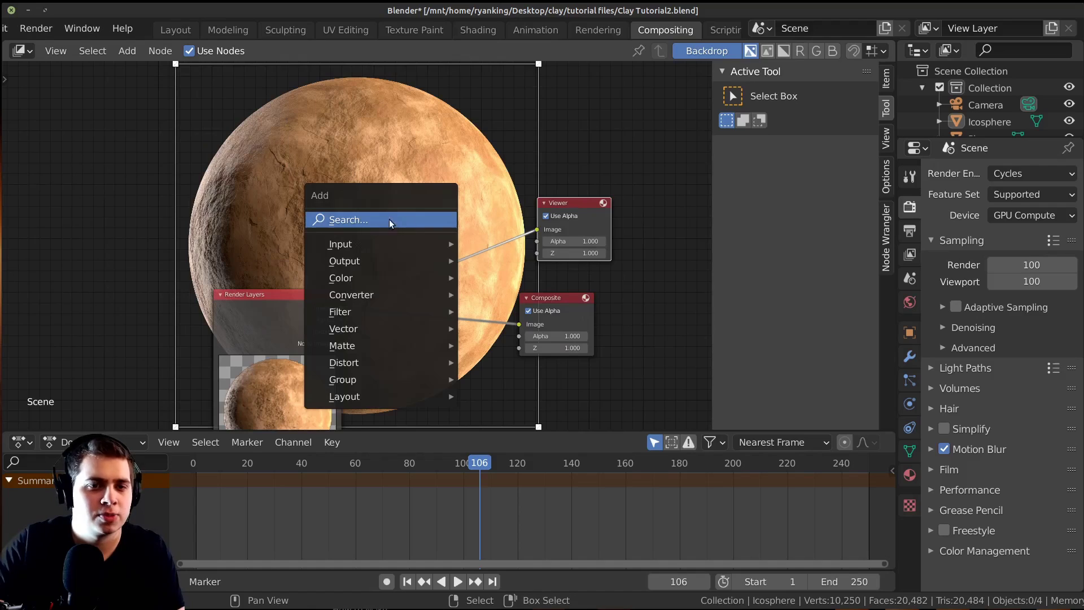
{"action": "left_click", "coordinate": [384, 220]}
{"action": "type", "text": "de"}
{"action": "key", "text": "Down"}
{"action": "key", "text": "Down"}
{"action": "key", "text": "Return"}
{"action": "left_click", "coordinate": [465, 268]}
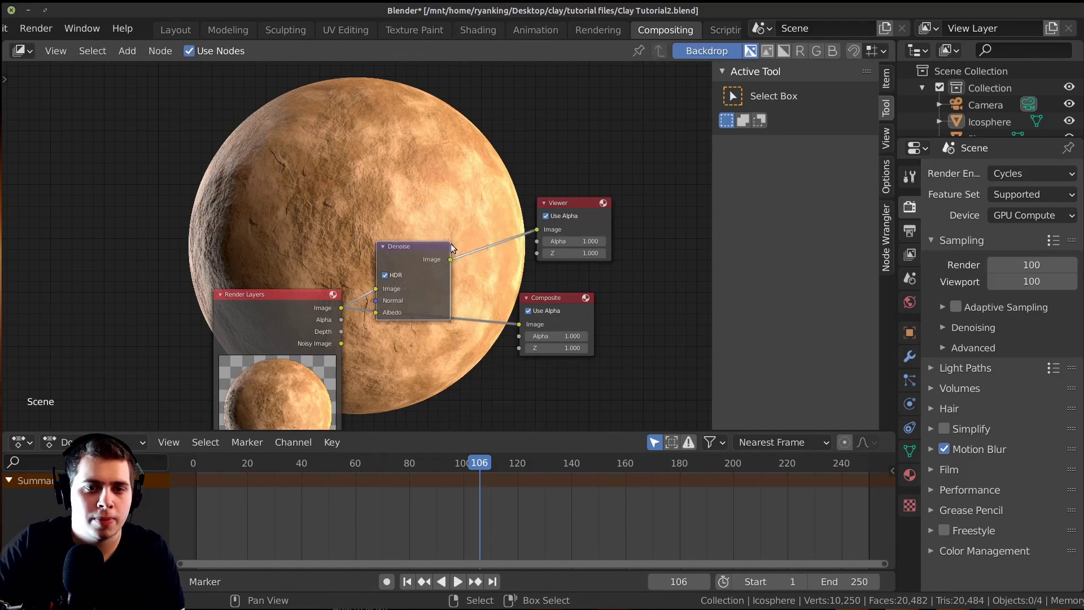
{"action": "left_click_drag", "start_coordinate": [426, 247], "coordinate": [432, 273]}
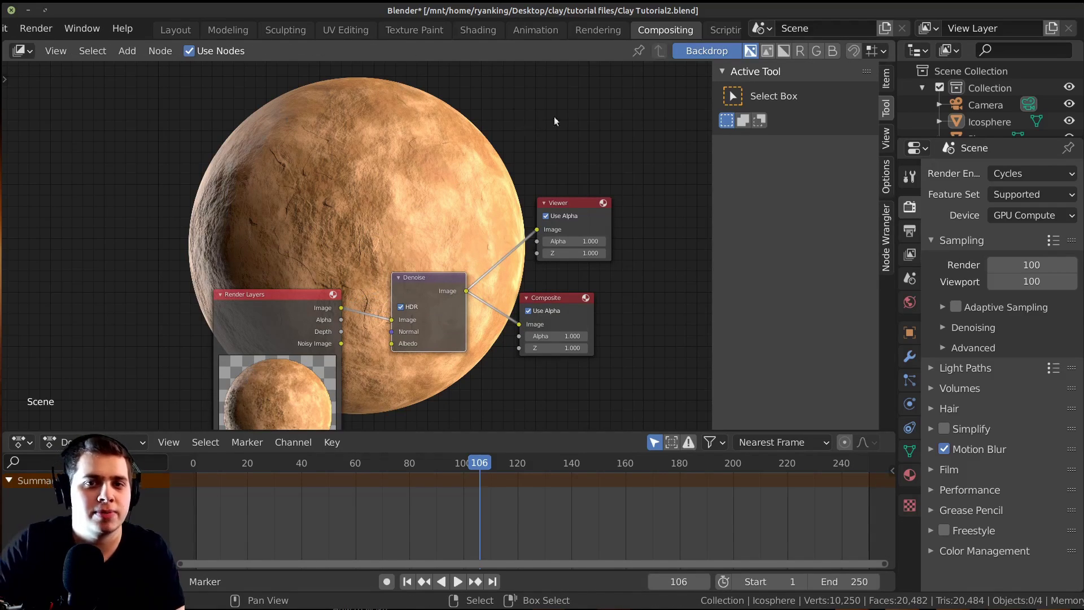
Switch to the Rendering workspace and compare the Render Result with the Viewer Node image
{"action": "left_click", "coordinate": [591, 31]}
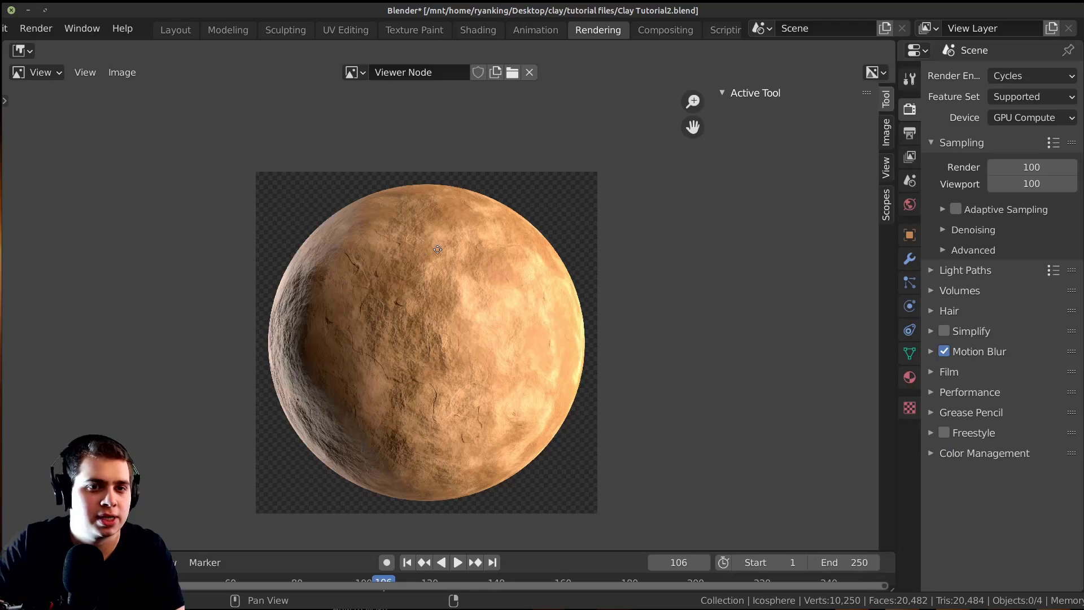
{"action": "left_click", "coordinate": [355, 73]}
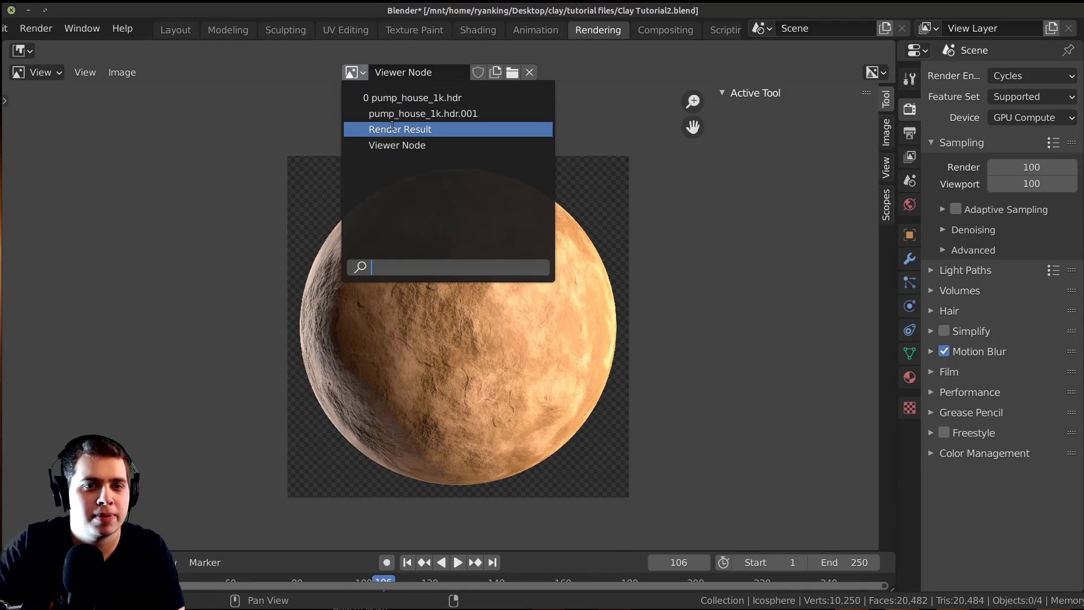
{"action": "left_click", "coordinate": [373, 129]}
{"action": "left_click", "coordinate": [354, 72]}
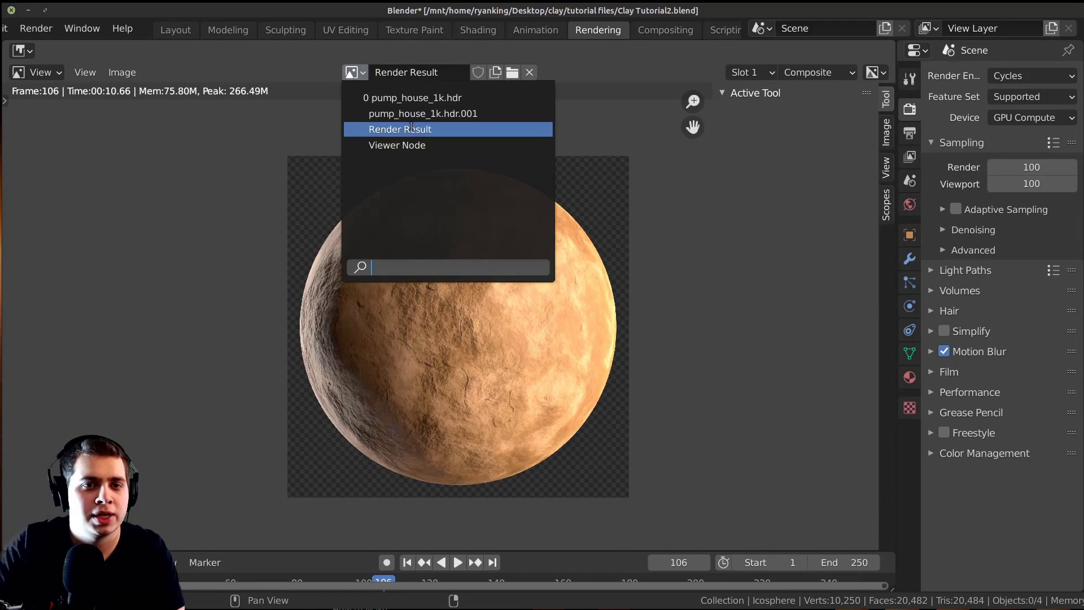
{"action": "left_click", "coordinate": [377, 144]}
Inspect the denoised Viewer Node image up close, look over the image saving options and maximize the image editor
{"action": "scroll", "coordinate": [463, 294], "scroll_direction": "up", "scroll_amount": 3}
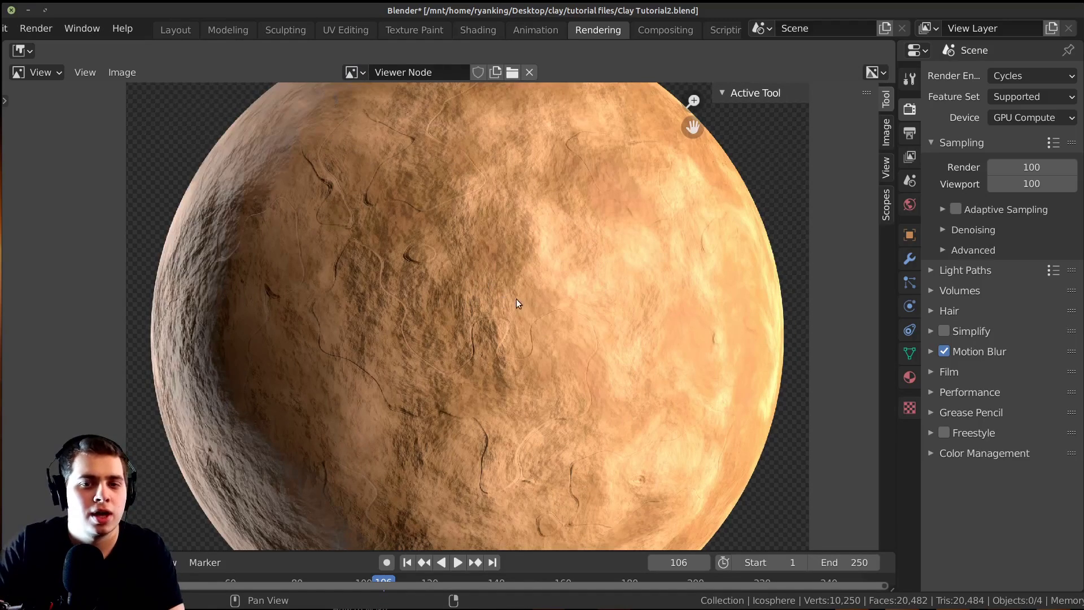
{"action": "scroll", "coordinate": [510, 300], "scroll_direction": "up", "scroll_amount": 2}
{"action": "scroll", "coordinate": [530, 283], "scroll_direction": "down", "scroll_amount": 2}
{"action": "scroll", "coordinate": [519, 311], "scroll_direction": "down", "scroll_amount": 2}
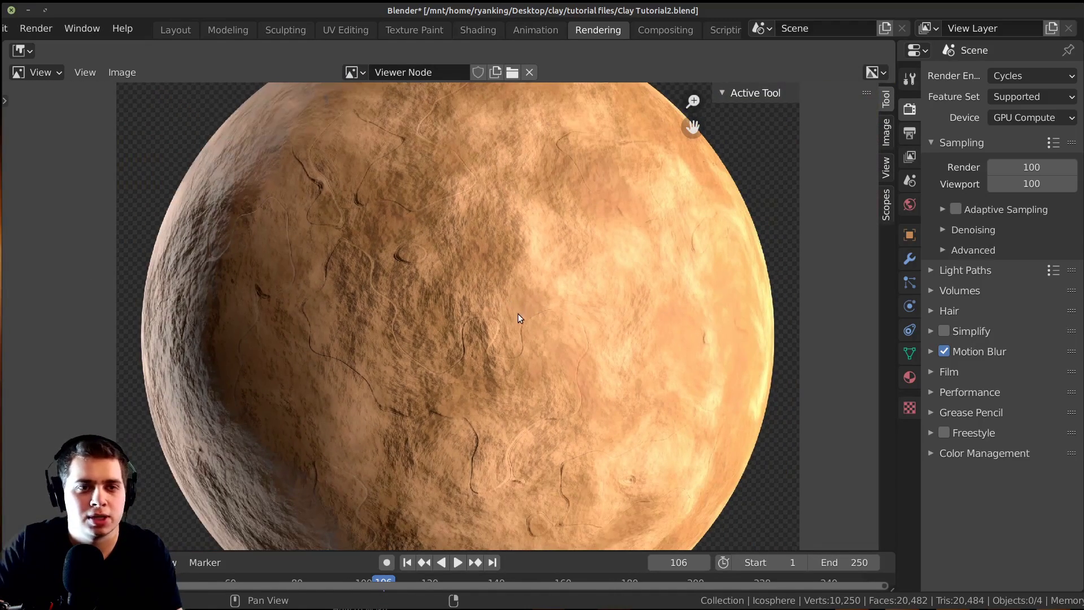
{"action": "left_click", "coordinate": [130, 75]}
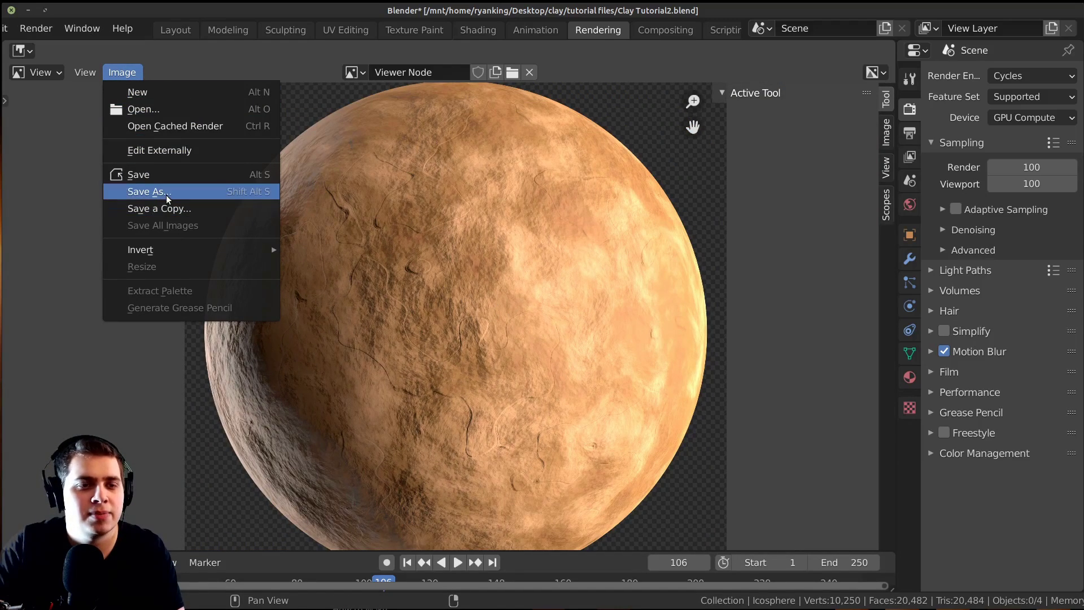
{"action": "key", "text": "ctrl+space"}
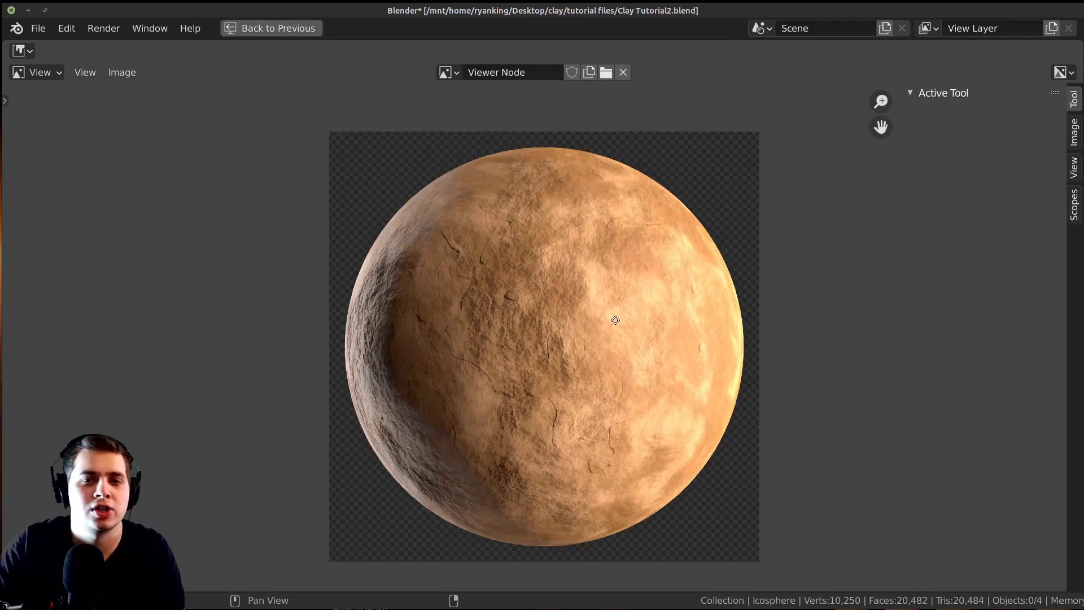